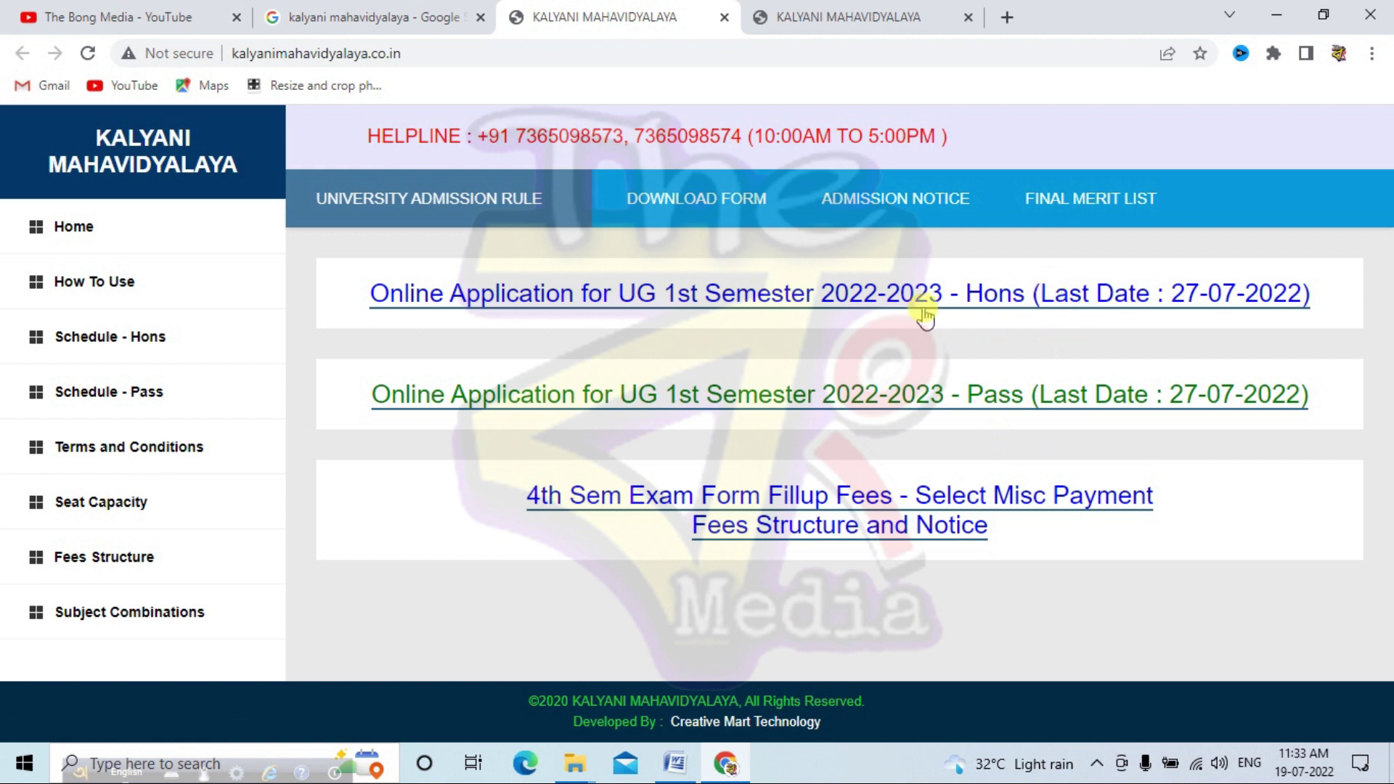
Step: Switch to the admission portal's index page and choose Apply Now to reach the applicant details form
{"action": "left_click", "coordinate": [850, 14]}
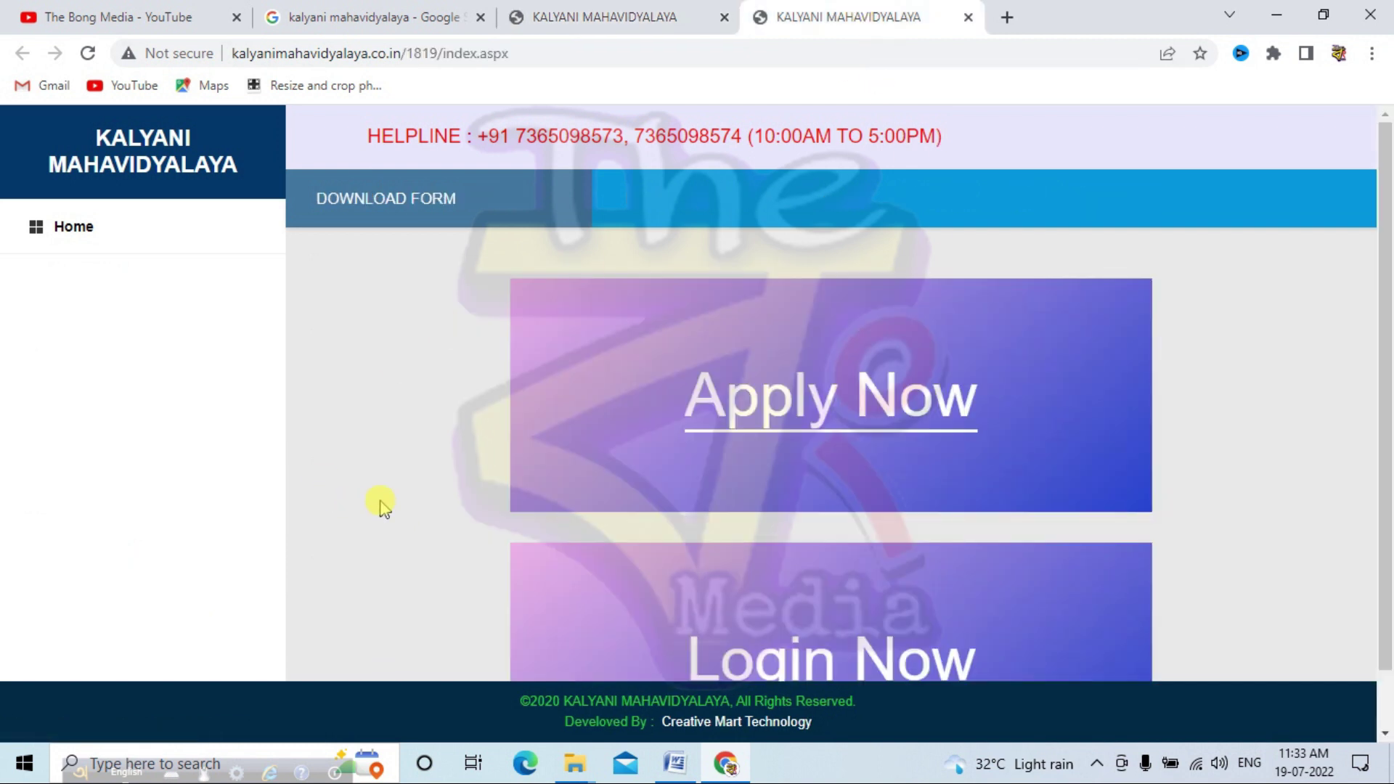
{"action": "scroll", "coordinate": [382, 505], "scroll_direction": "down", "scroll_amount": 1}
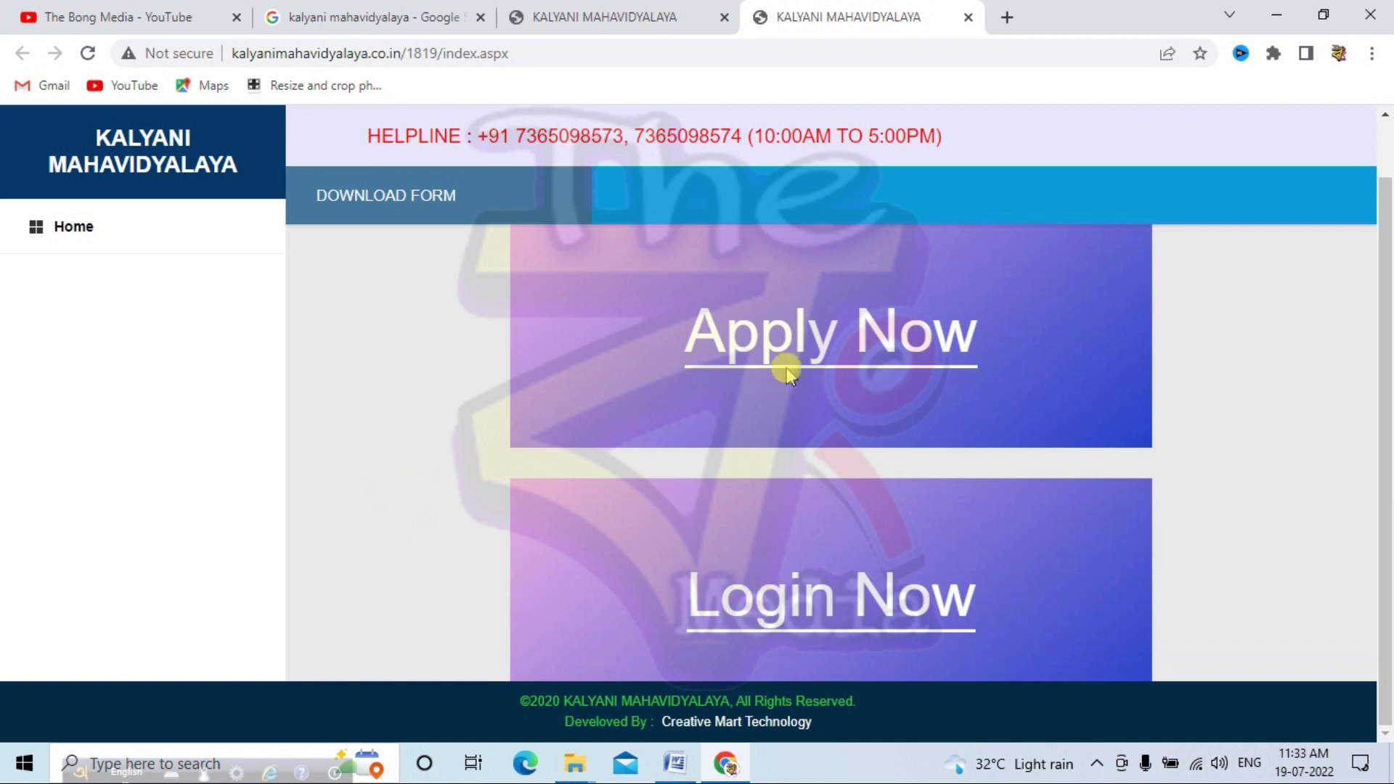
{"action": "left_click", "coordinate": [803, 356]}
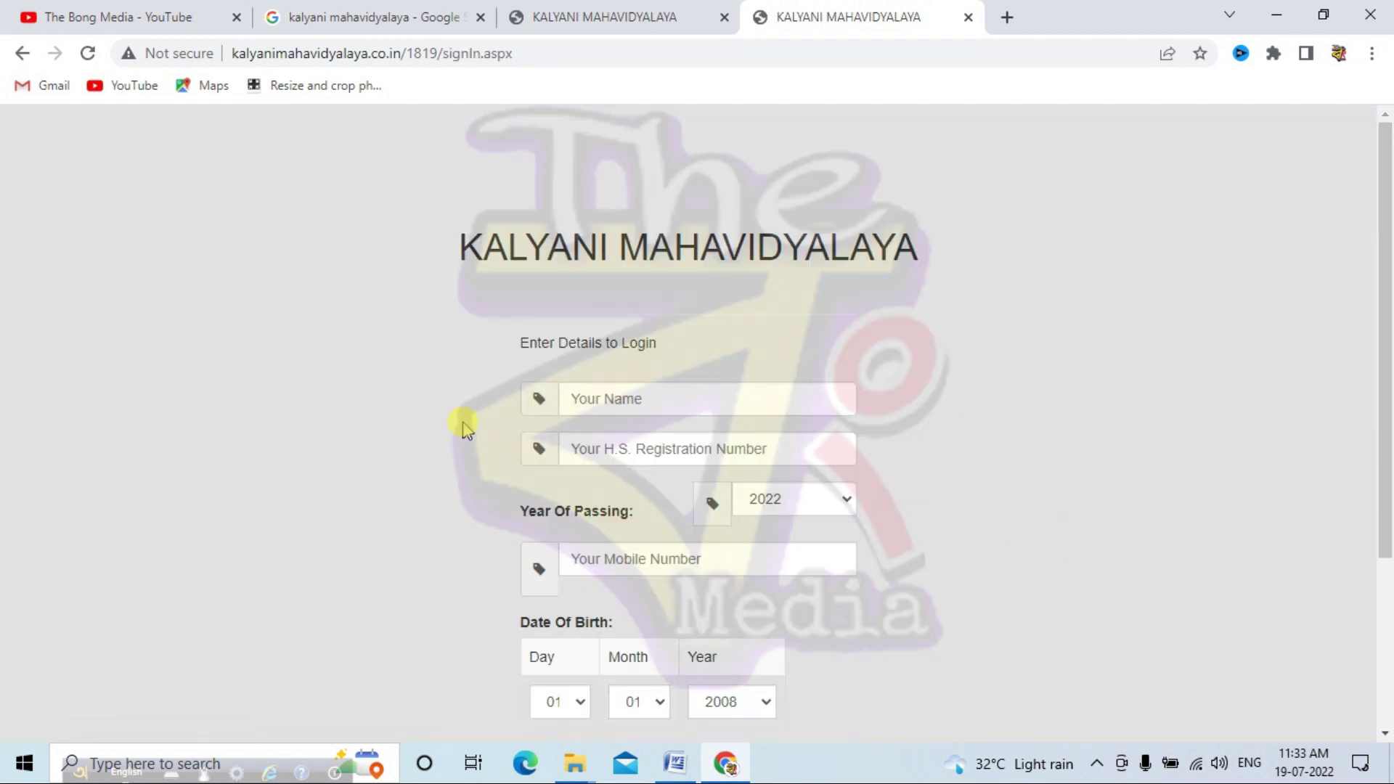
Step: Fill in the applicant's name, registration number, mobile number, date of birth and verification code with passing year 2022, and submit the login
{"action": "scroll", "coordinate": [430, 425], "scroll_direction": "down", "scroll_amount": 2}
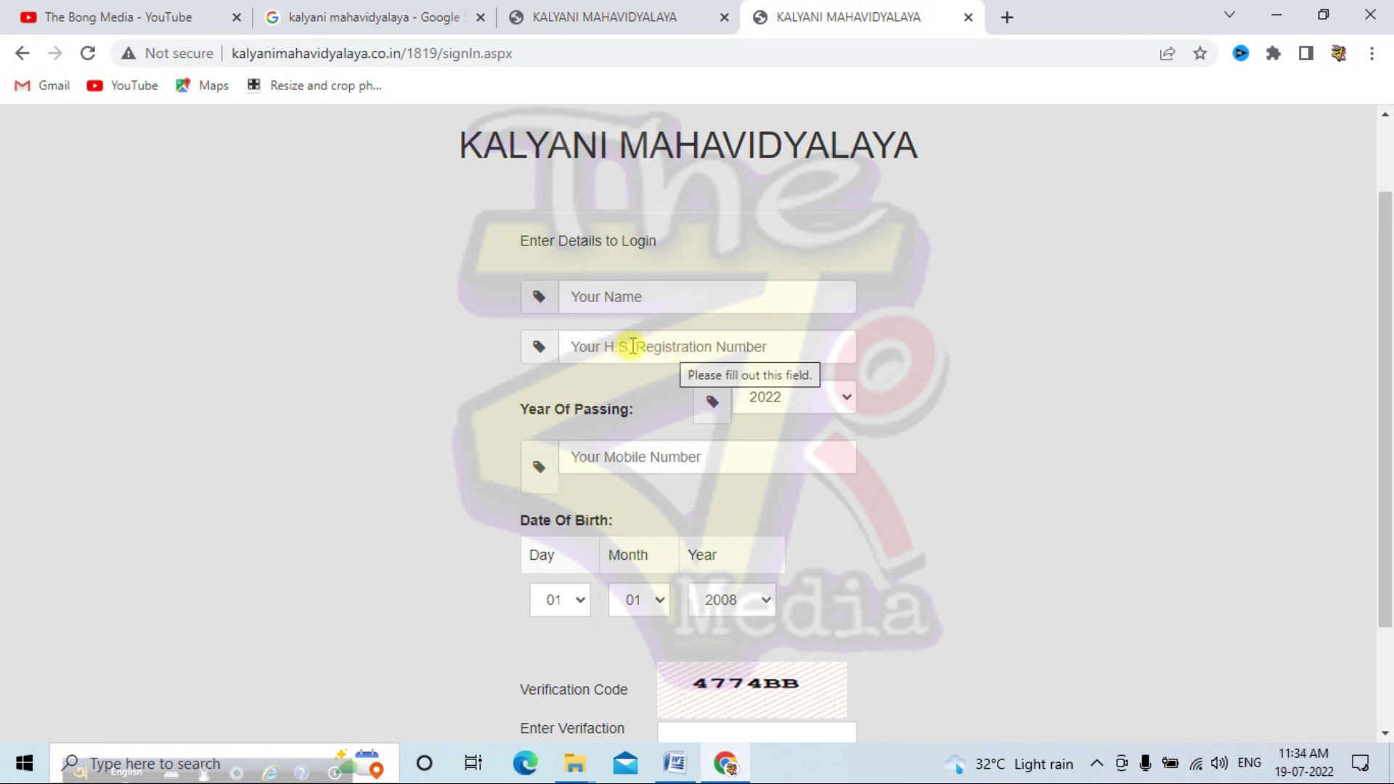
{"action": "left_click", "coordinate": [639, 347]}
{"action": "left_click", "coordinate": [1045, 410]}
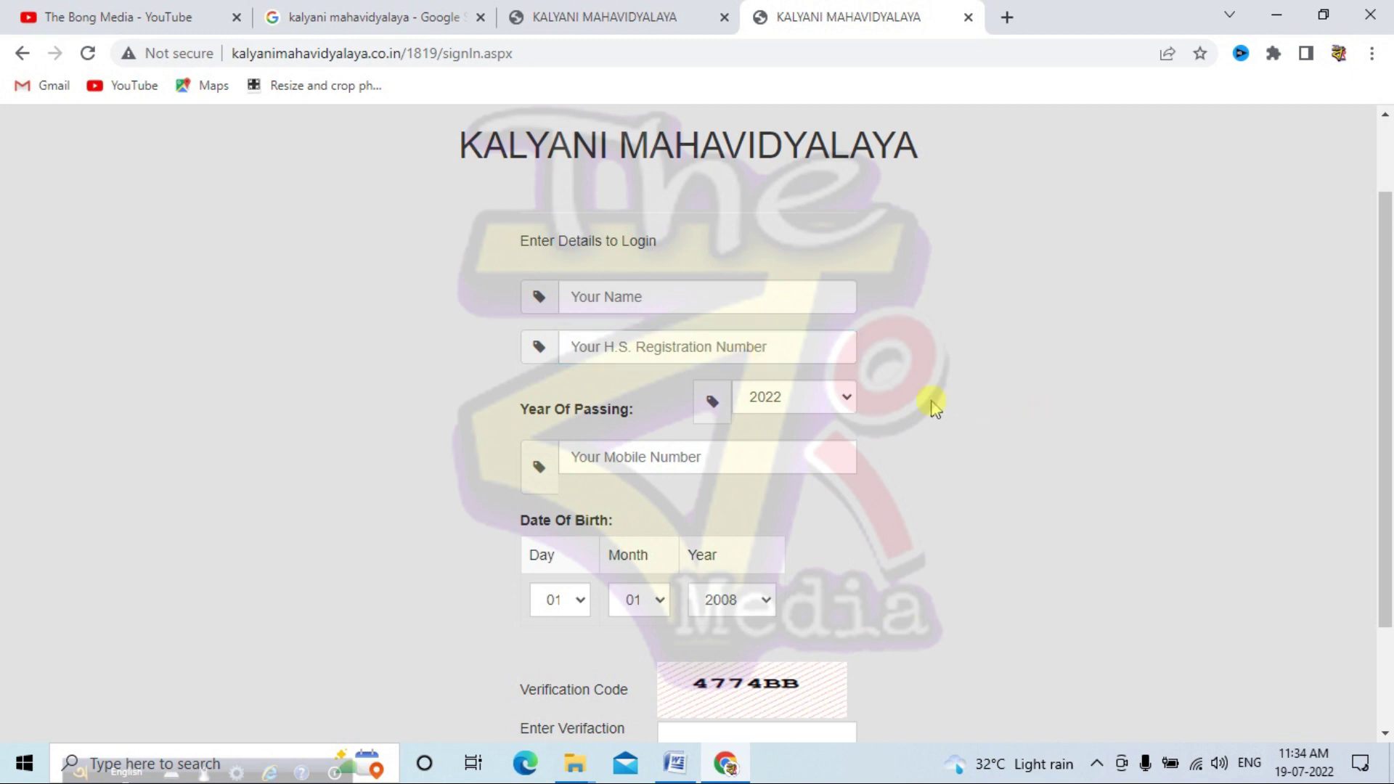
{"action": "left_click", "coordinate": [846, 396]}
{"action": "left_click", "coordinate": [917, 427]}
{"action": "scroll", "coordinate": [689, 459], "scroll_direction": "down", "scroll_amount": 1}
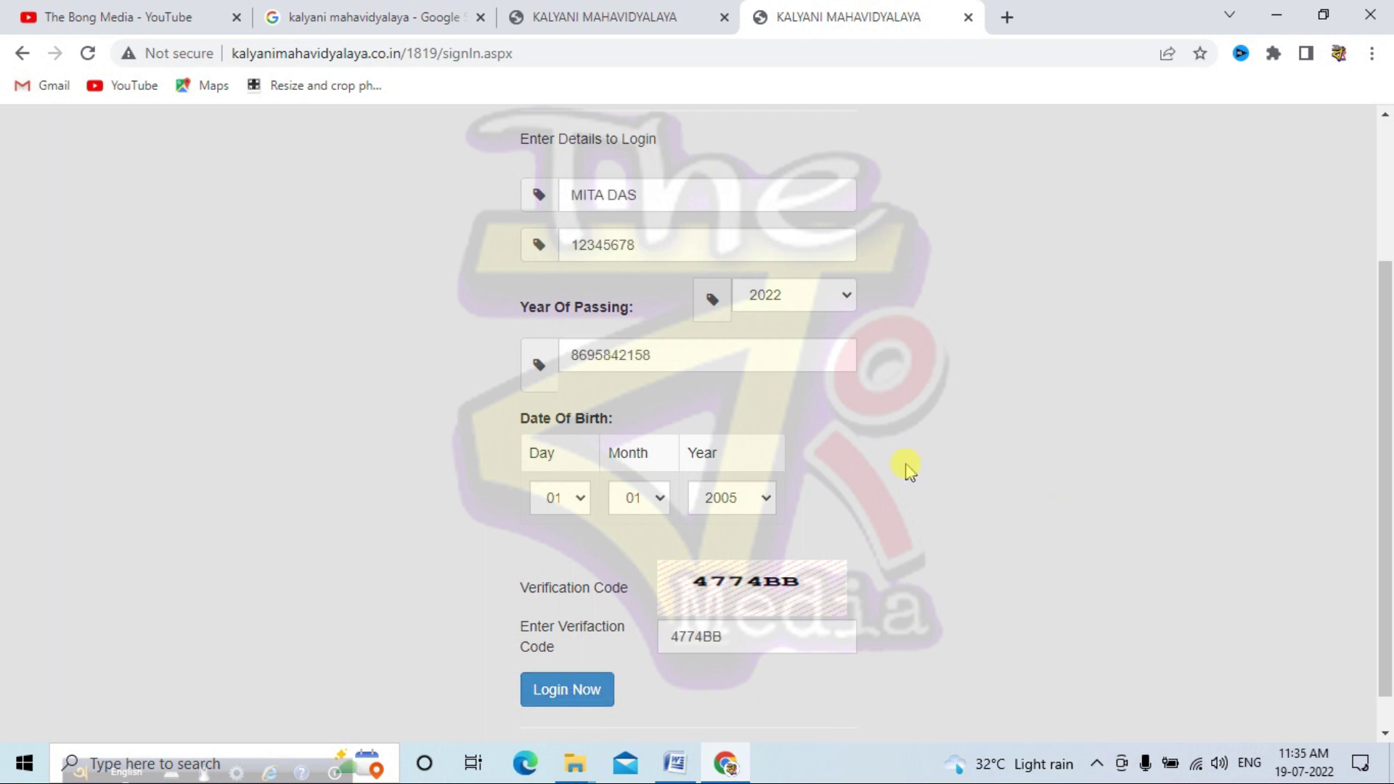
{"action": "left_click", "coordinate": [568, 704]}
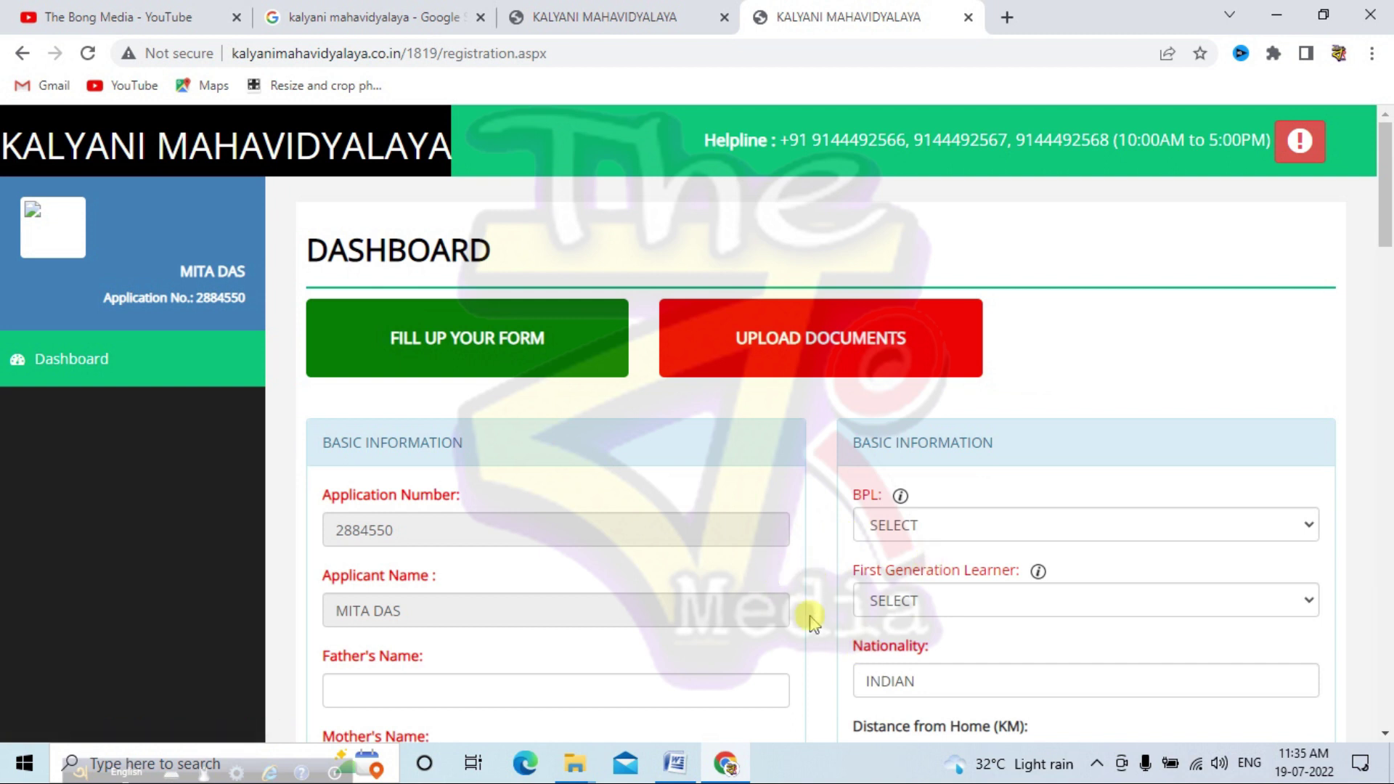
Step: Look through the blank registration form down to the H.S. marks section and return to the basic information
{"action": "scroll", "coordinate": [814, 603], "scroll_direction": "down", "scroll_amount": 10}
{"action": "scroll", "coordinate": [813, 621], "scroll_direction": "down", "scroll_amount": 20}
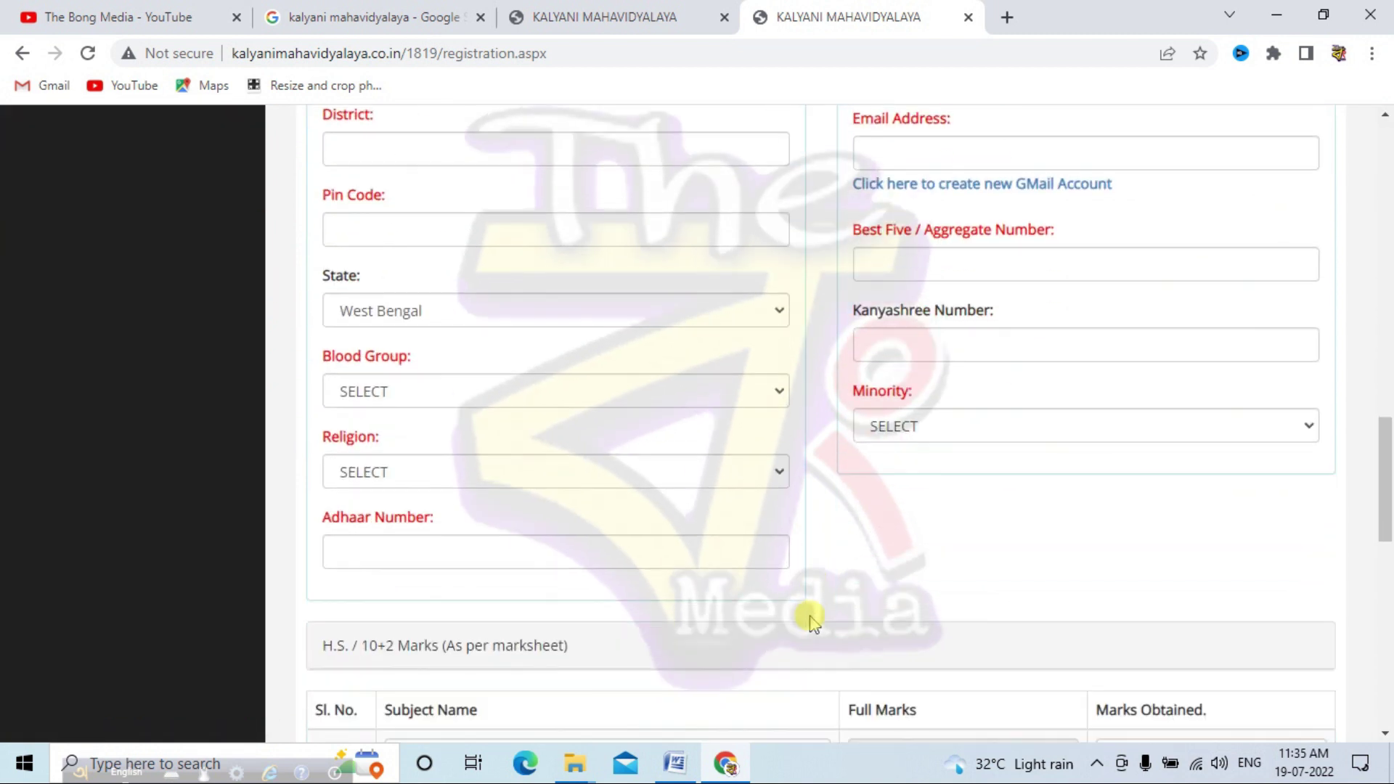
{"action": "scroll", "coordinate": [811, 618], "scroll_direction": "down", "scroll_amount": 3}
{"action": "left_click_drag", "start_coordinate": [1385, 657], "coordinate": [1387, 499]}
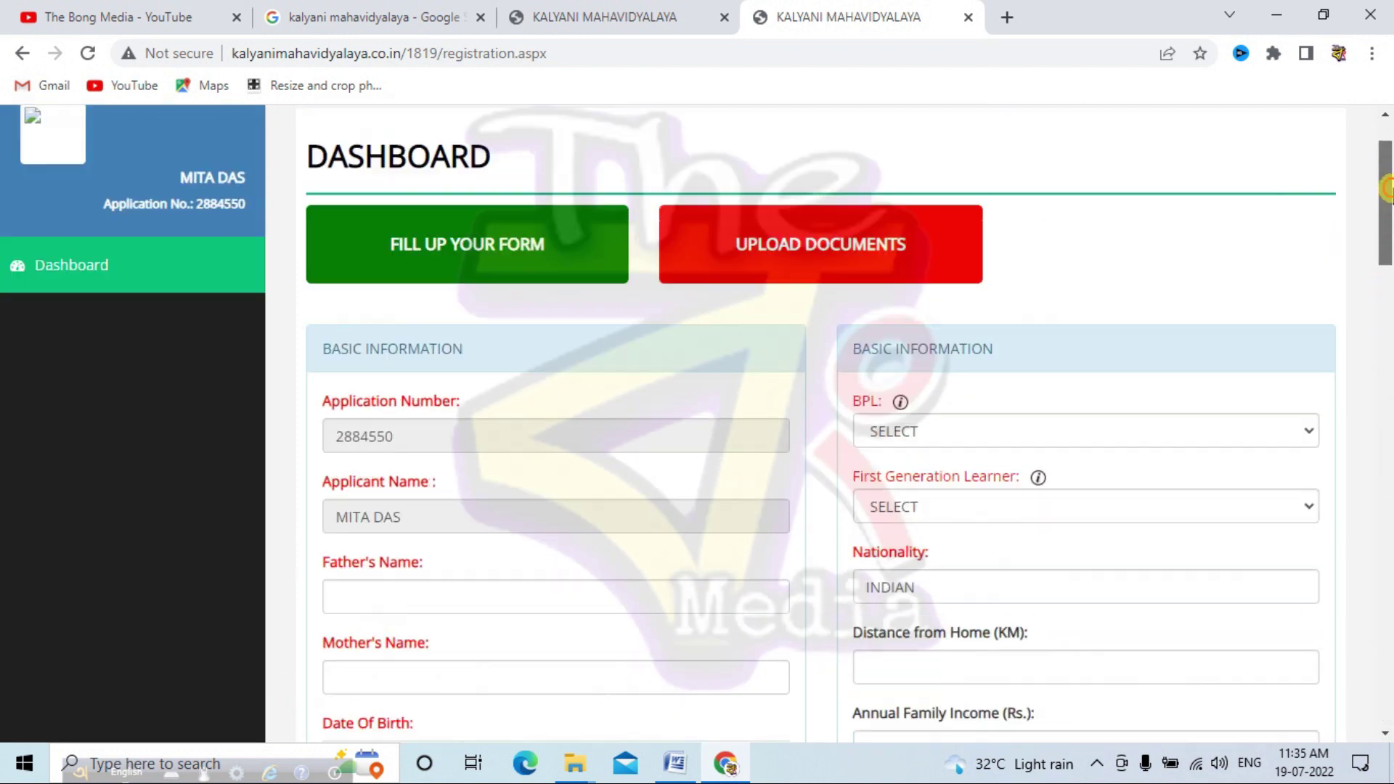
{"action": "scroll", "coordinate": [823, 452], "scroll_direction": "down", "scroll_amount": 1}
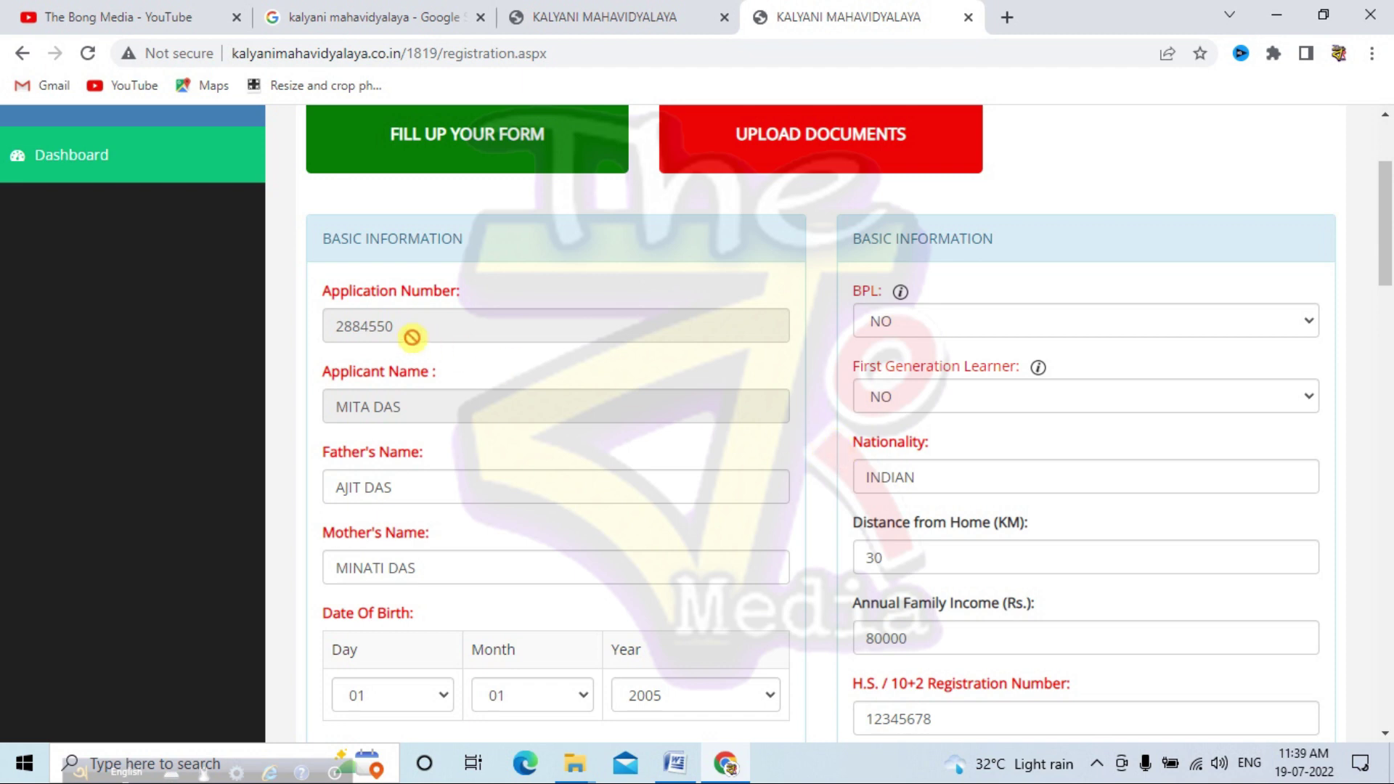
Step: Review the parents' names and date of birth fields, and check the available Gender and Category options
{"action": "scroll", "coordinate": [455, 351], "scroll_direction": "down", "scroll_amount": 1}
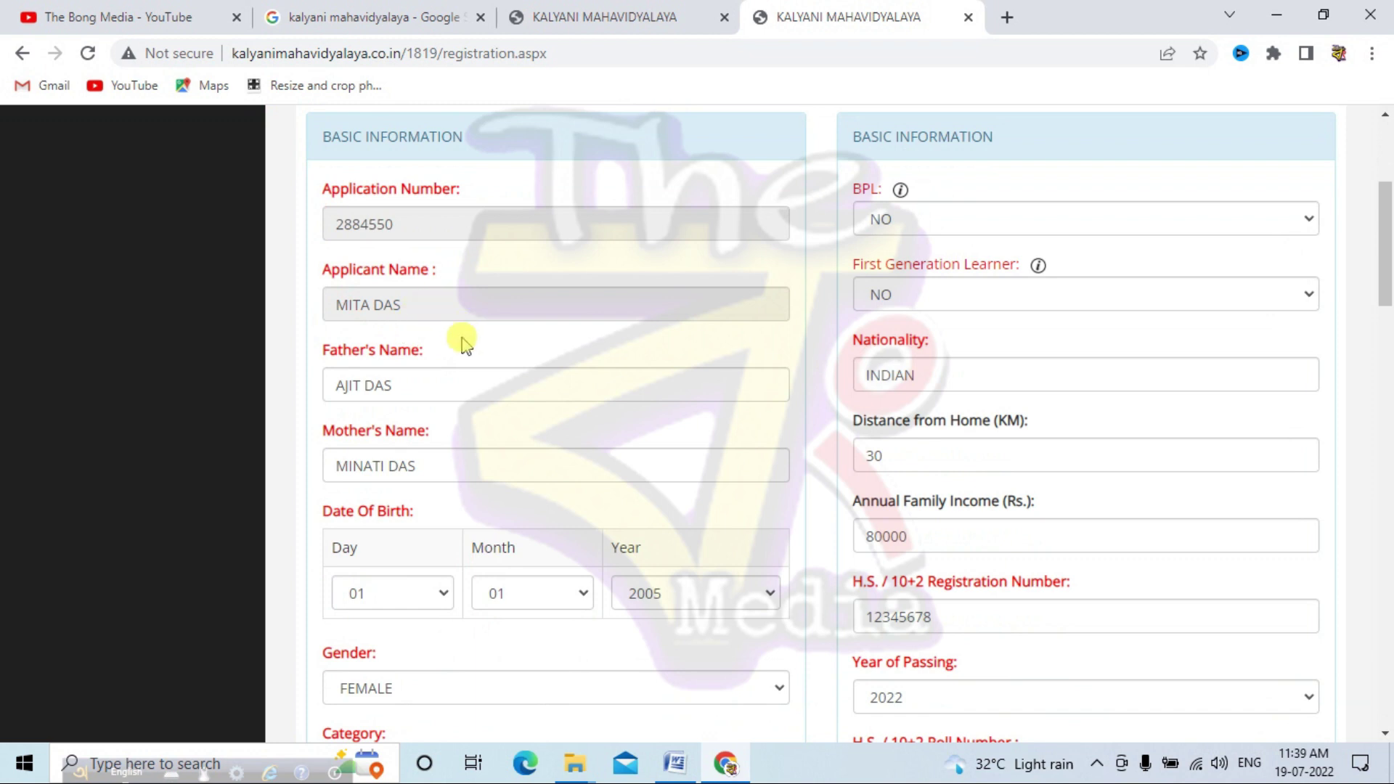
{"action": "scroll", "coordinate": [462, 345], "scroll_direction": "down", "scroll_amount": 1}
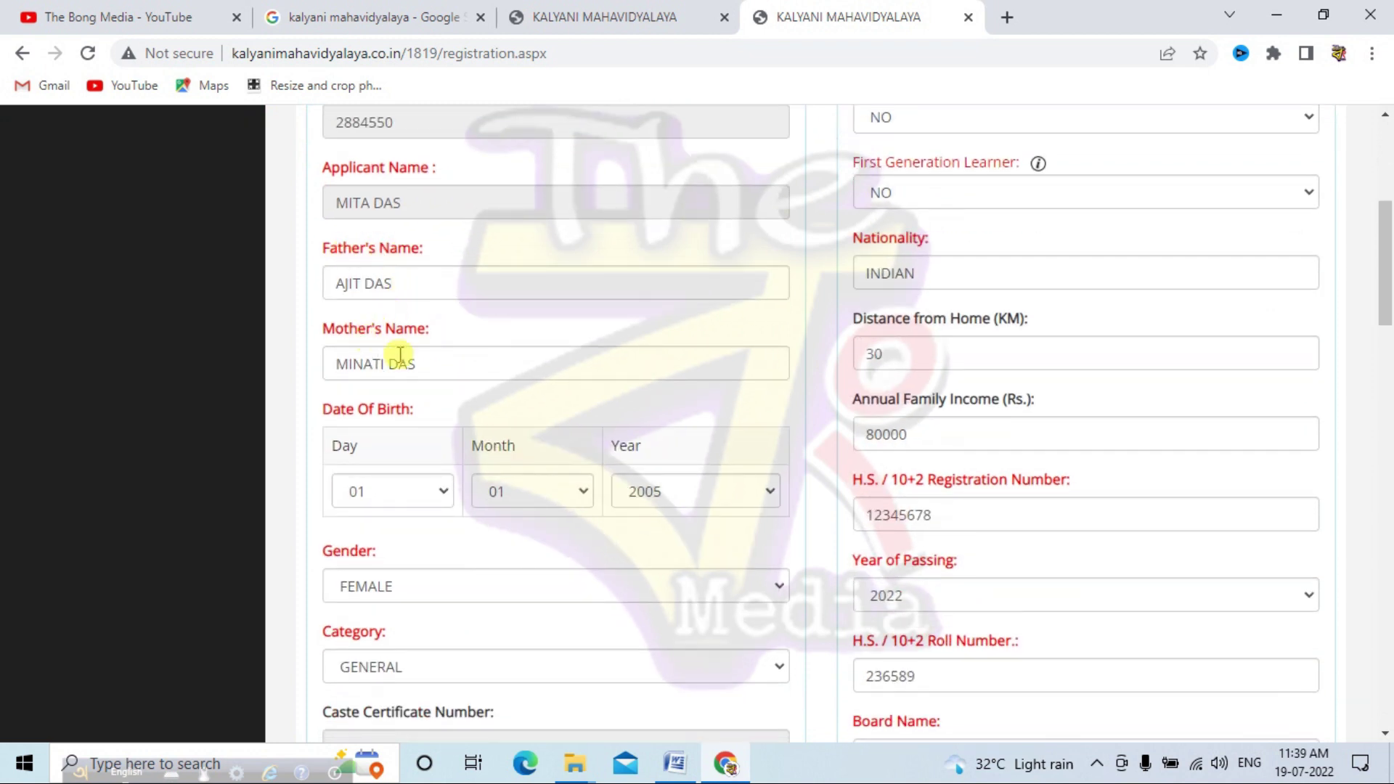
{"action": "scroll", "coordinate": [443, 360], "scroll_direction": "down", "scroll_amount": 1}
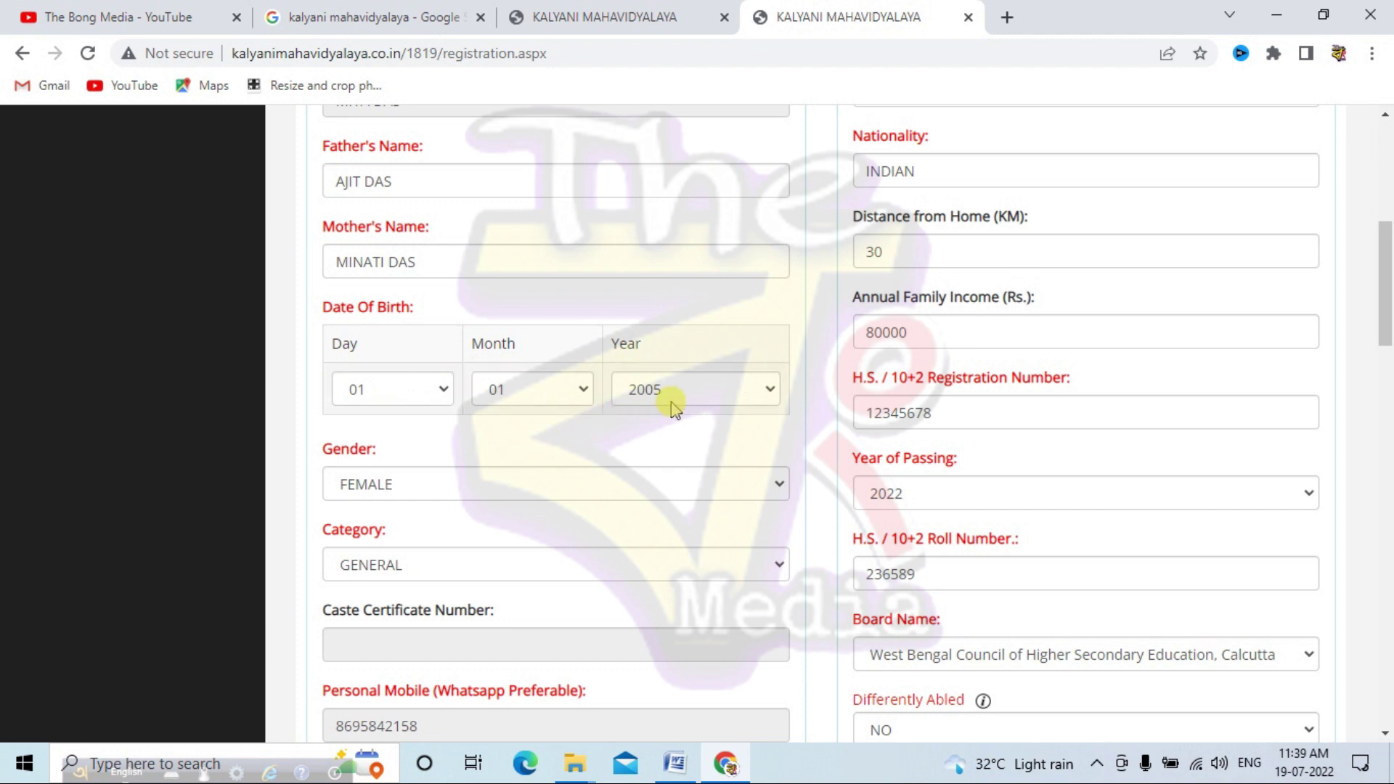
{"action": "scroll", "coordinate": [528, 410], "scroll_direction": "down", "scroll_amount": 1}
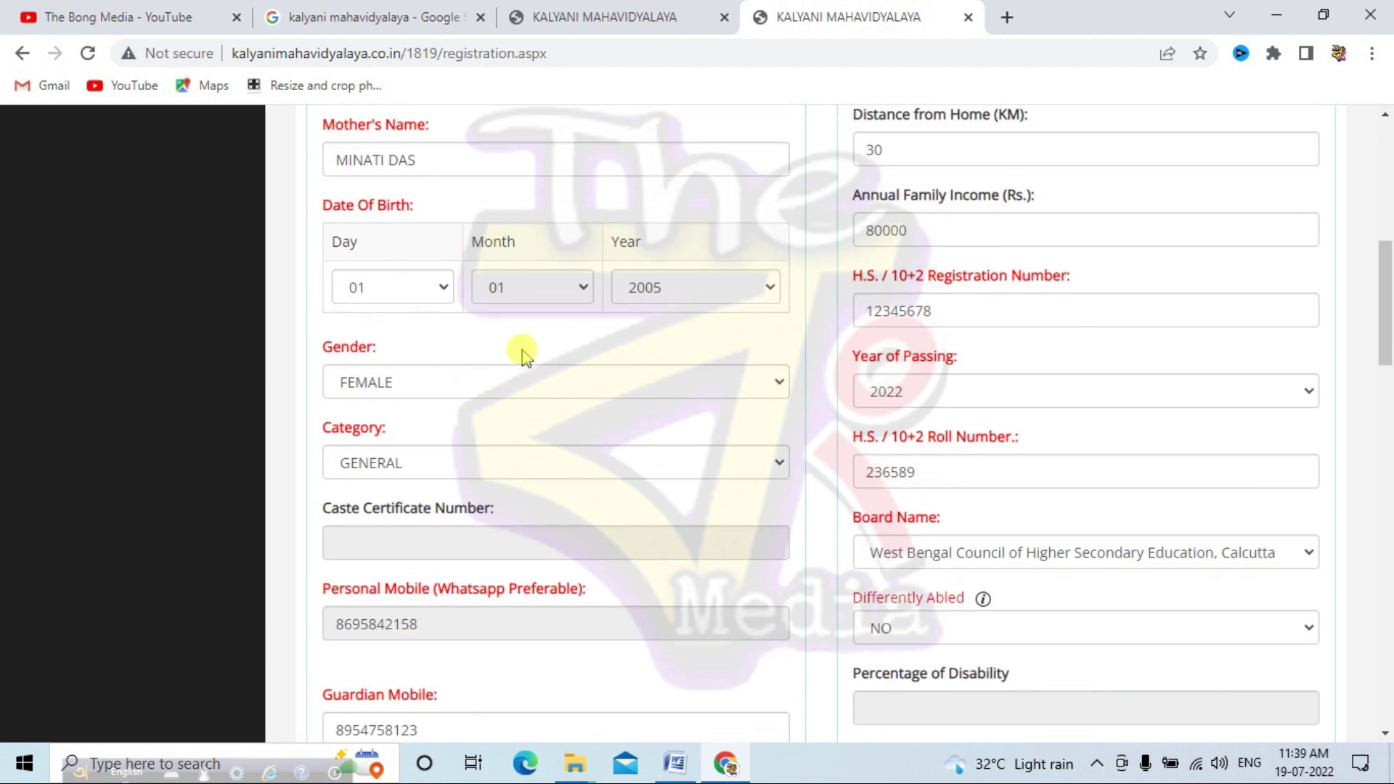
{"action": "left_click", "coordinate": [421, 390]}
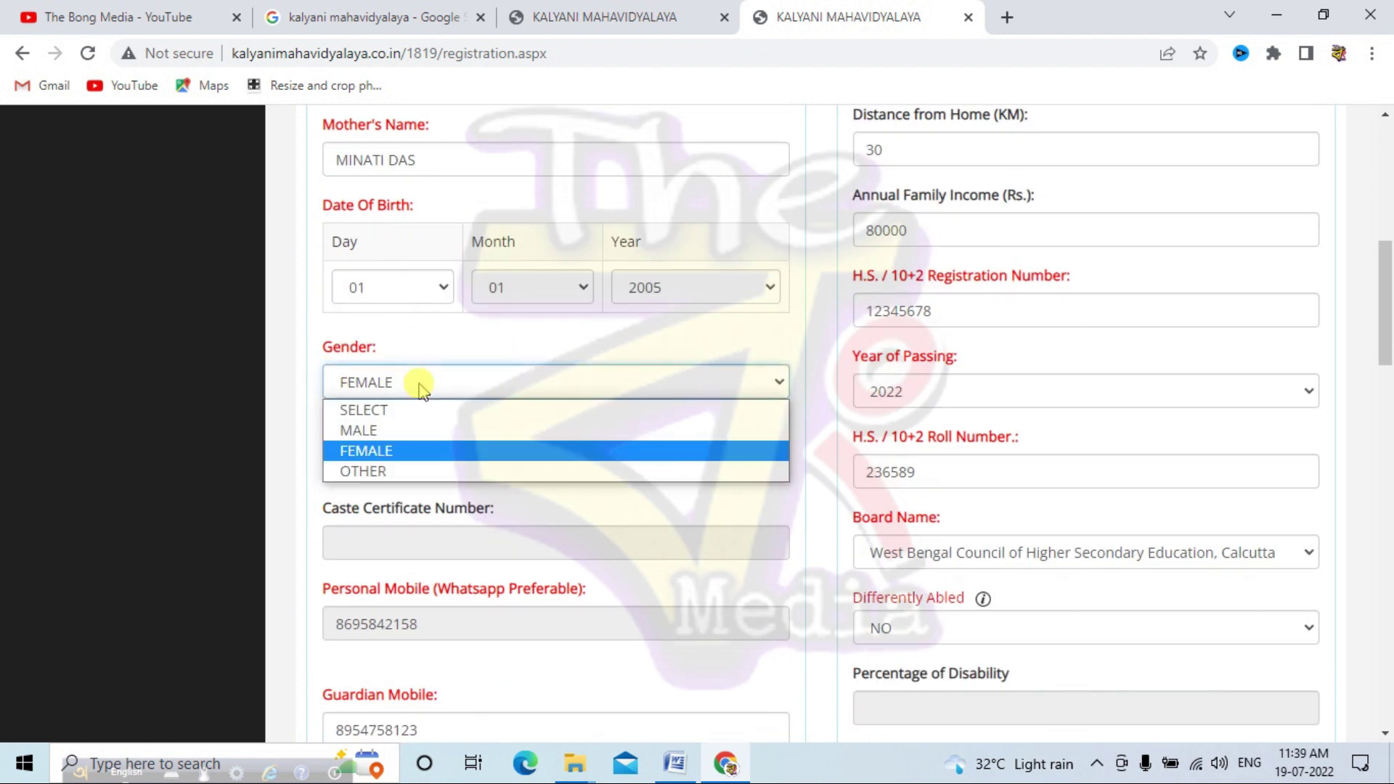
{"action": "left_click", "coordinate": [421, 390]}
{"action": "scroll", "coordinate": [421, 390], "scroll_direction": "down", "scroll_amount": 1}
{"action": "left_click", "coordinate": [409, 363]}
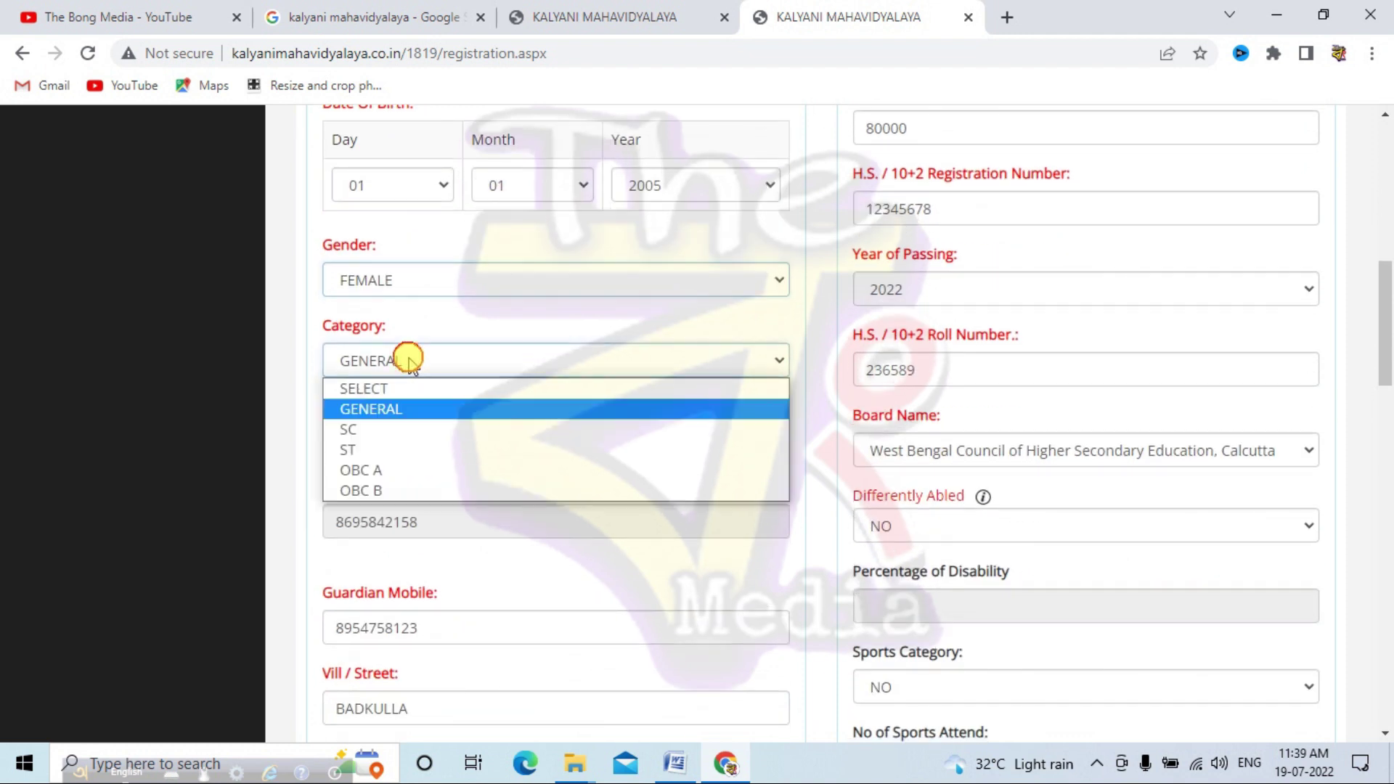
{"action": "left_click", "coordinate": [413, 363]}
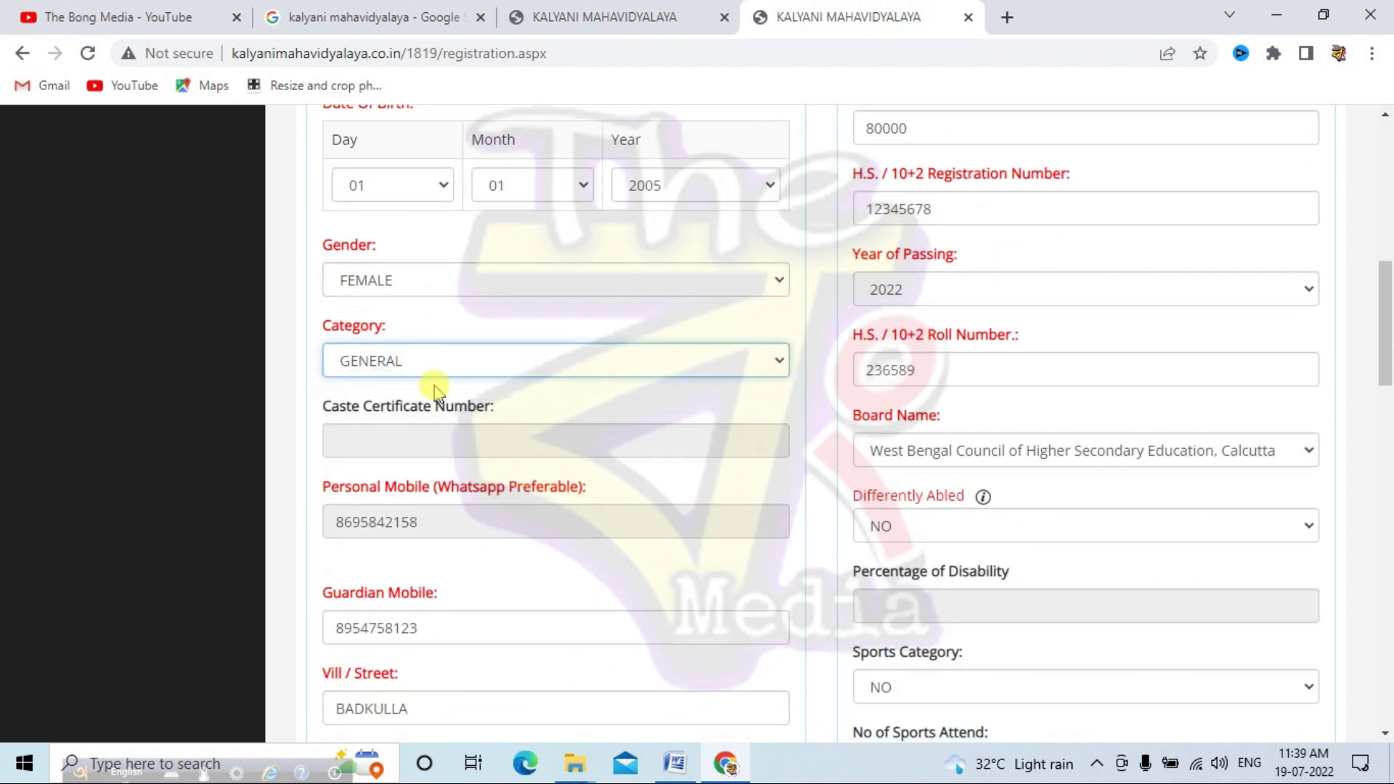
Step: Review the caste certificate, personal and guardian mobile, and address fields down to the blood group
{"action": "scroll", "coordinate": [432, 385], "scroll_direction": "down", "scroll_amount": 1}
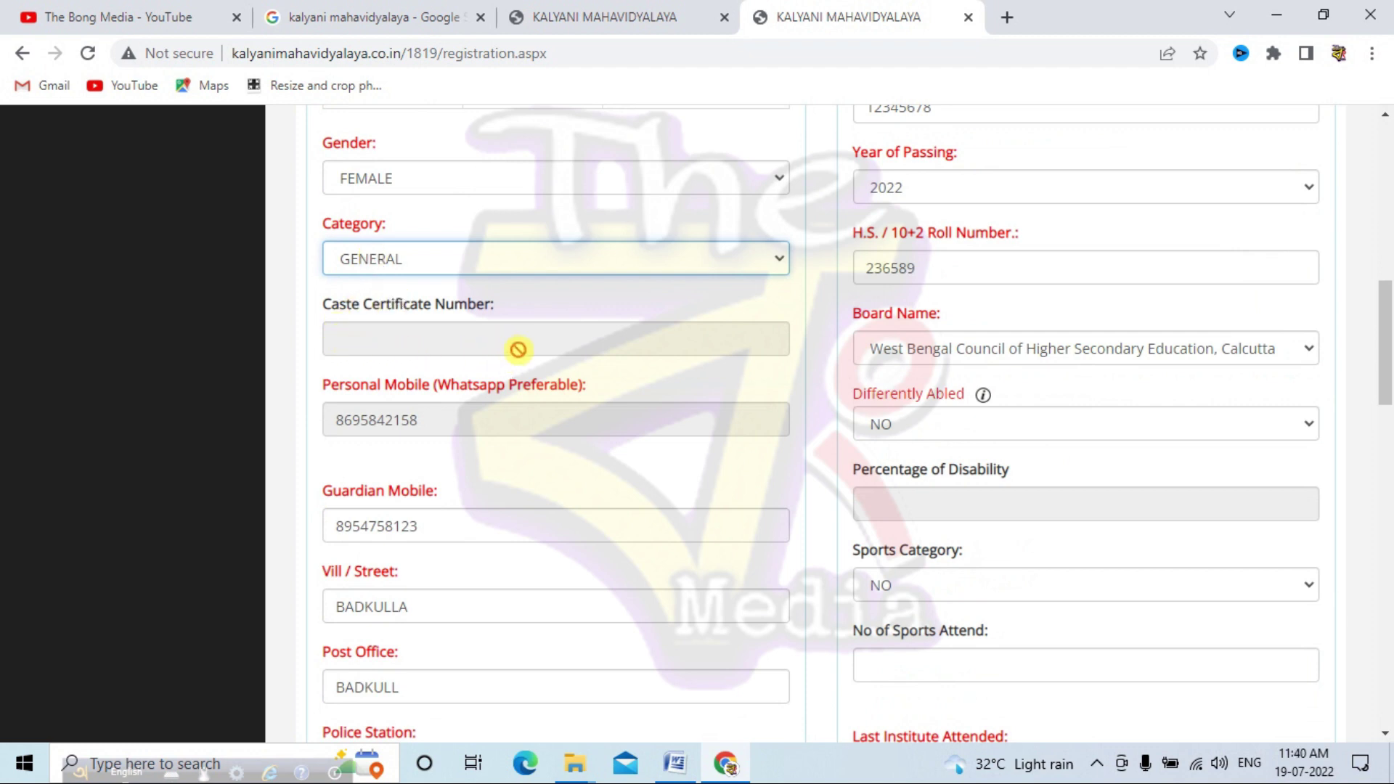
{"action": "left_click_drag", "start_coordinate": [334, 389], "coordinate": [585, 389]}
{"action": "left_click", "coordinate": [465, 390]}
{"action": "left_click", "coordinate": [535, 400]}
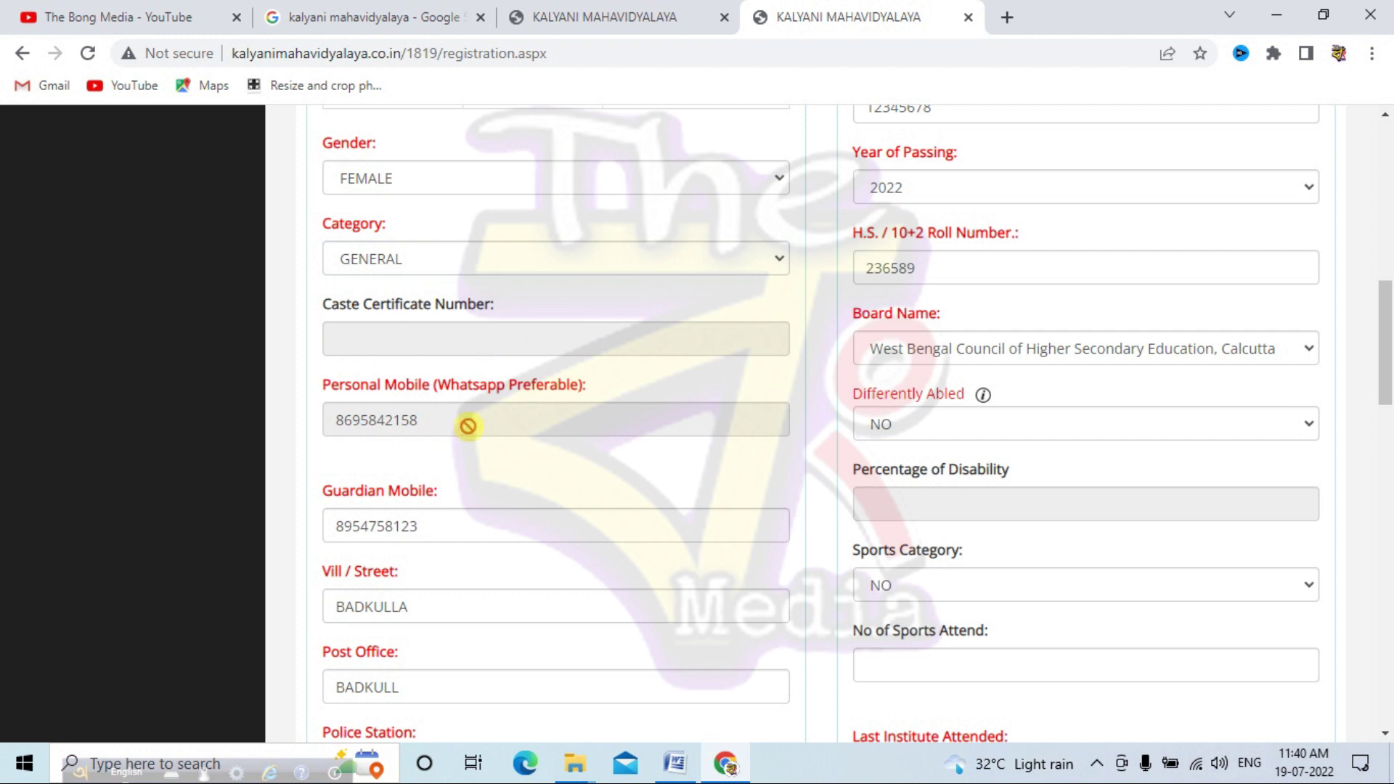
{"action": "scroll", "coordinate": [467, 426], "scroll_direction": "down", "scroll_amount": 1}
{"action": "left_click", "coordinate": [429, 428]}
{"action": "scroll", "coordinate": [519, 469], "scroll_direction": "down", "scroll_amount": 2}
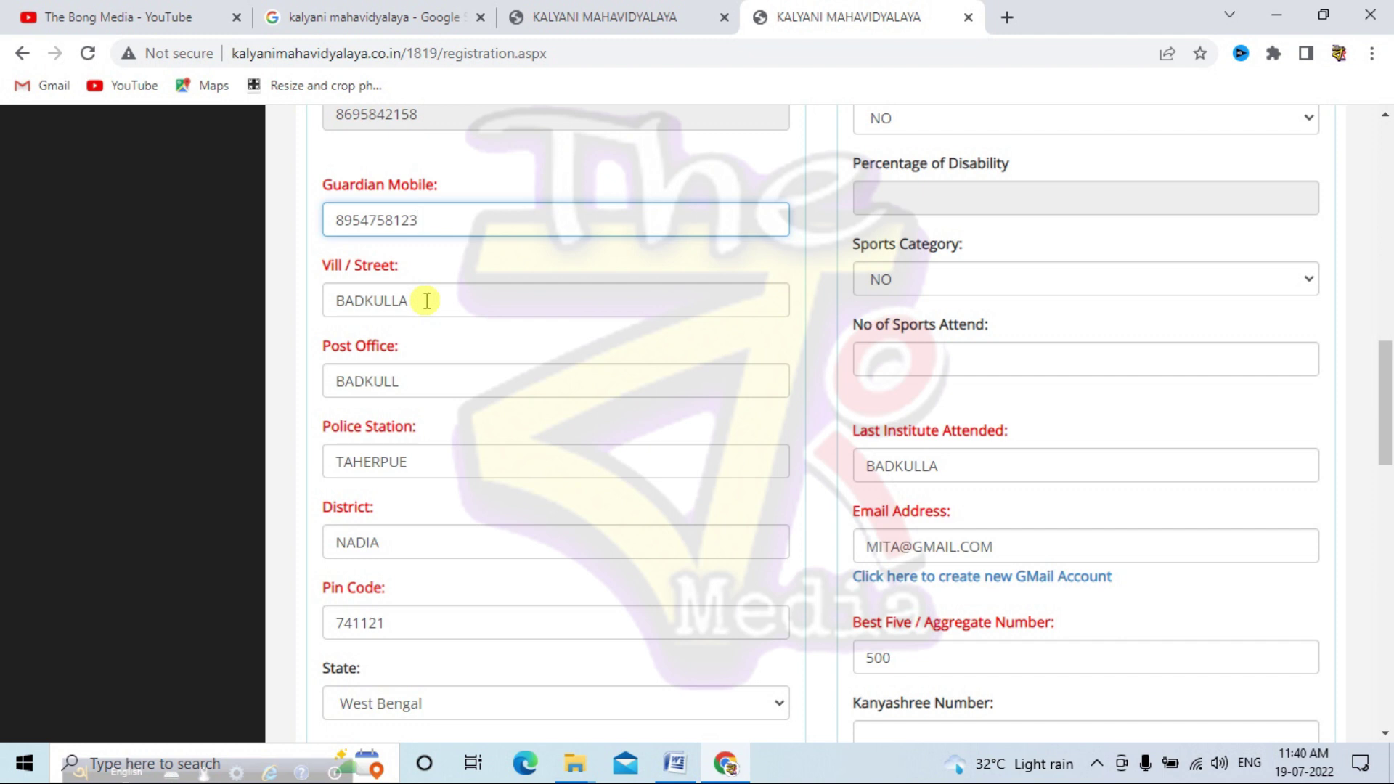
{"action": "scroll", "coordinate": [436, 298], "scroll_direction": "down", "scroll_amount": 1}
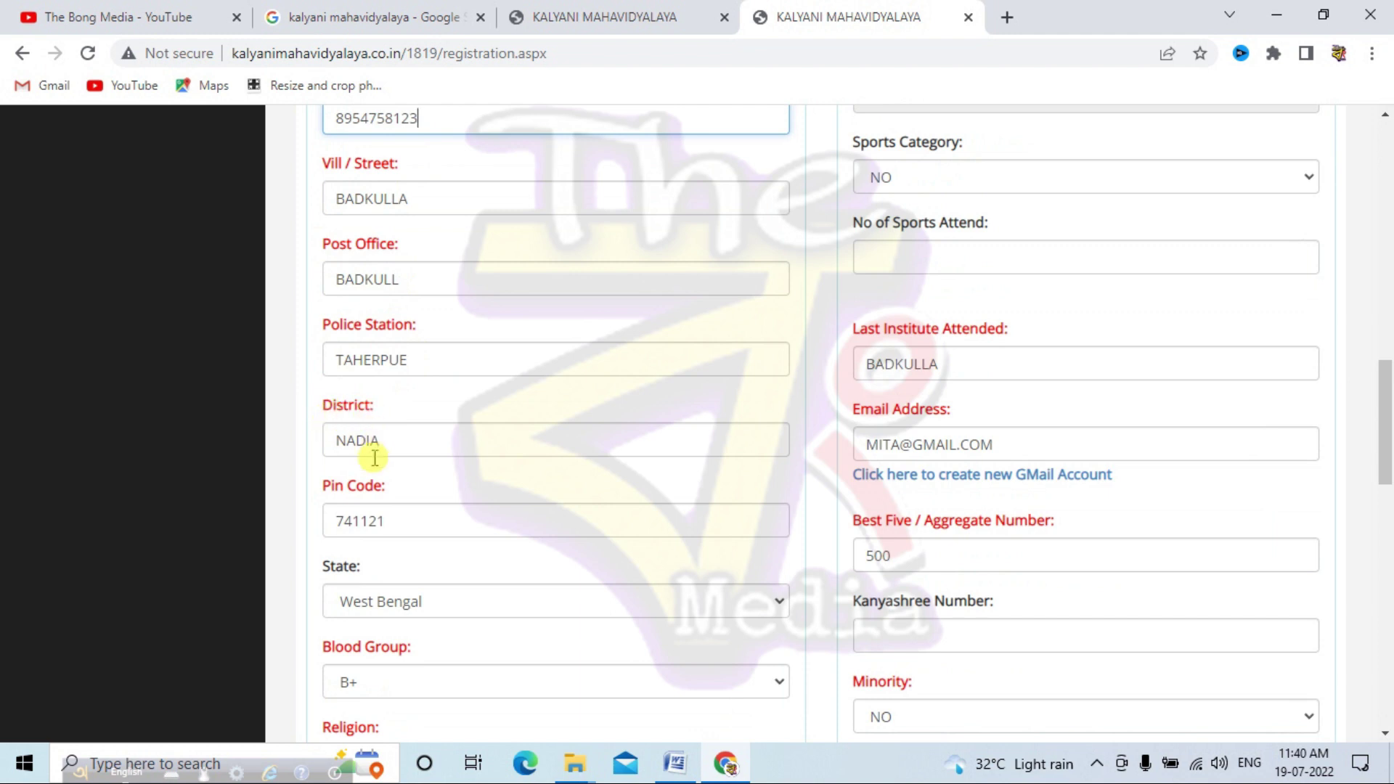
{"action": "scroll", "coordinate": [378, 508], "scroll_direction": "down", "scroll_amount": 1}
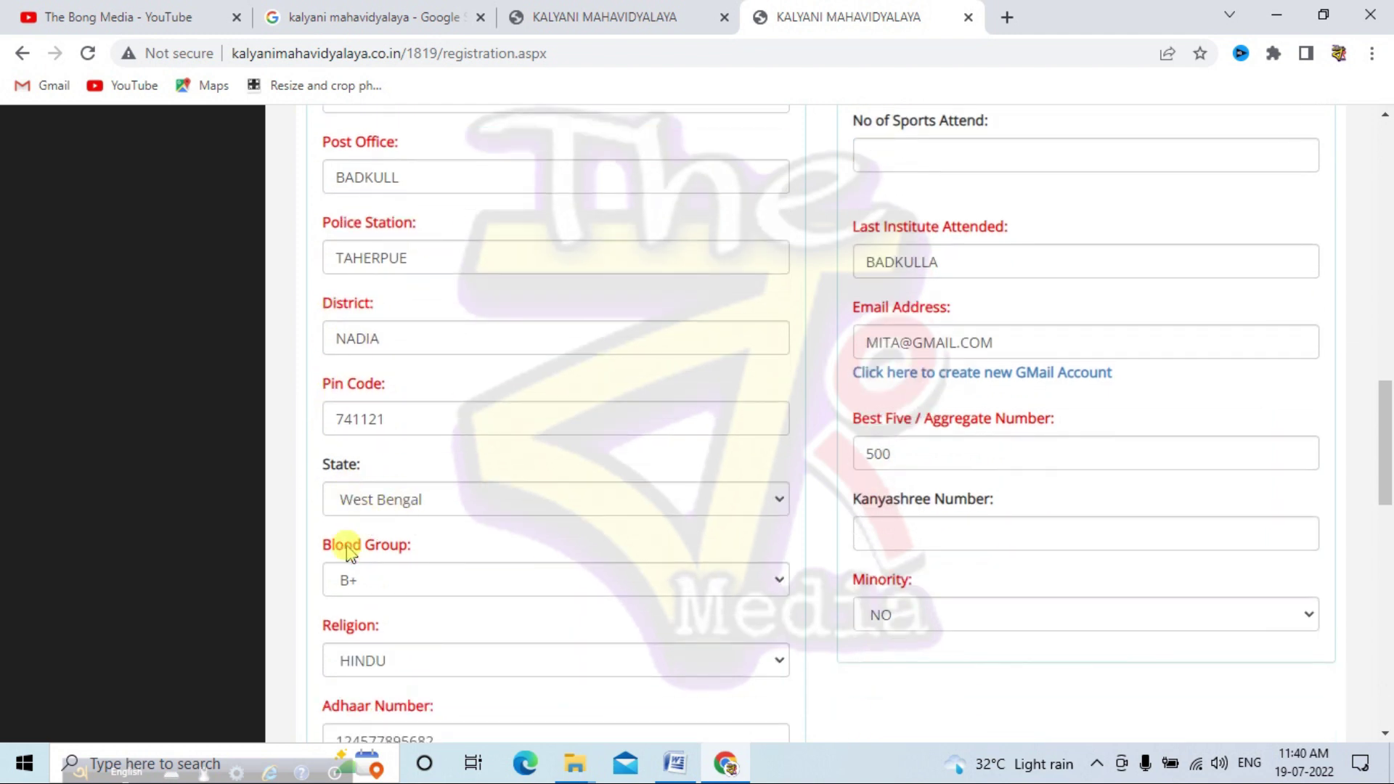
{"action": "scroll", "coordinate": [428, 494], "scroll_direction": "down", "scroll_amount": 1}
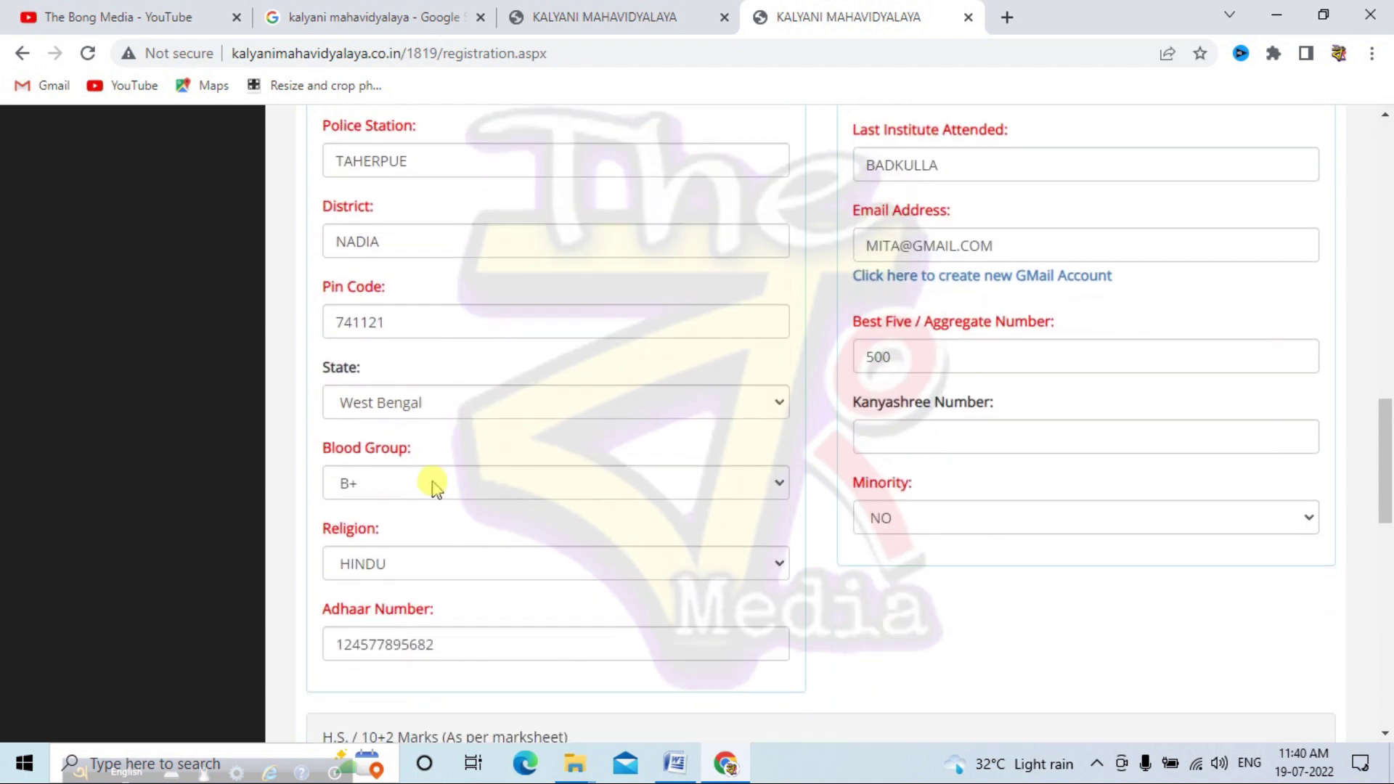
Step: Check the Blood Group and Religion options and the Adhaar Number field without changing them
{"action": "left_click", "coordinate": [457, 481]}
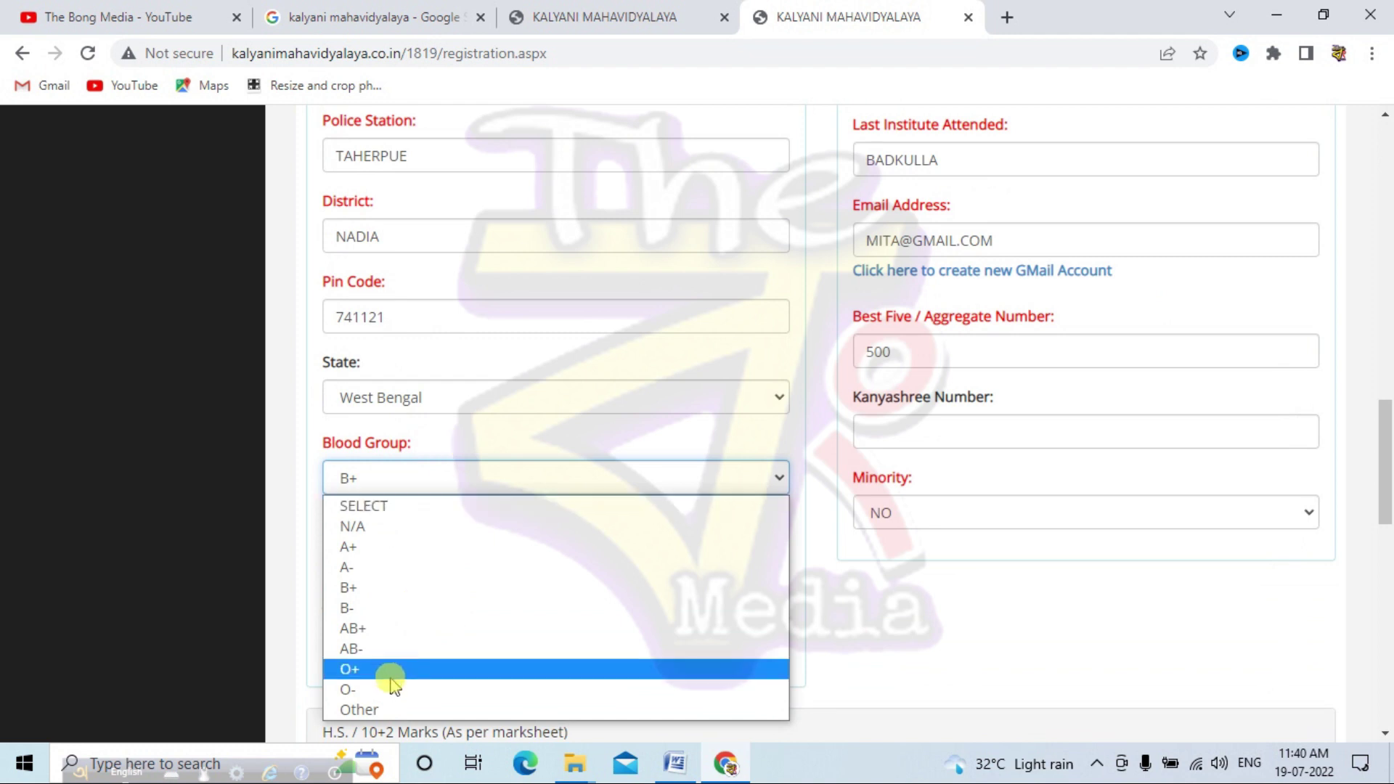
{"action": "left_click", "coordinate": [446, 451]}
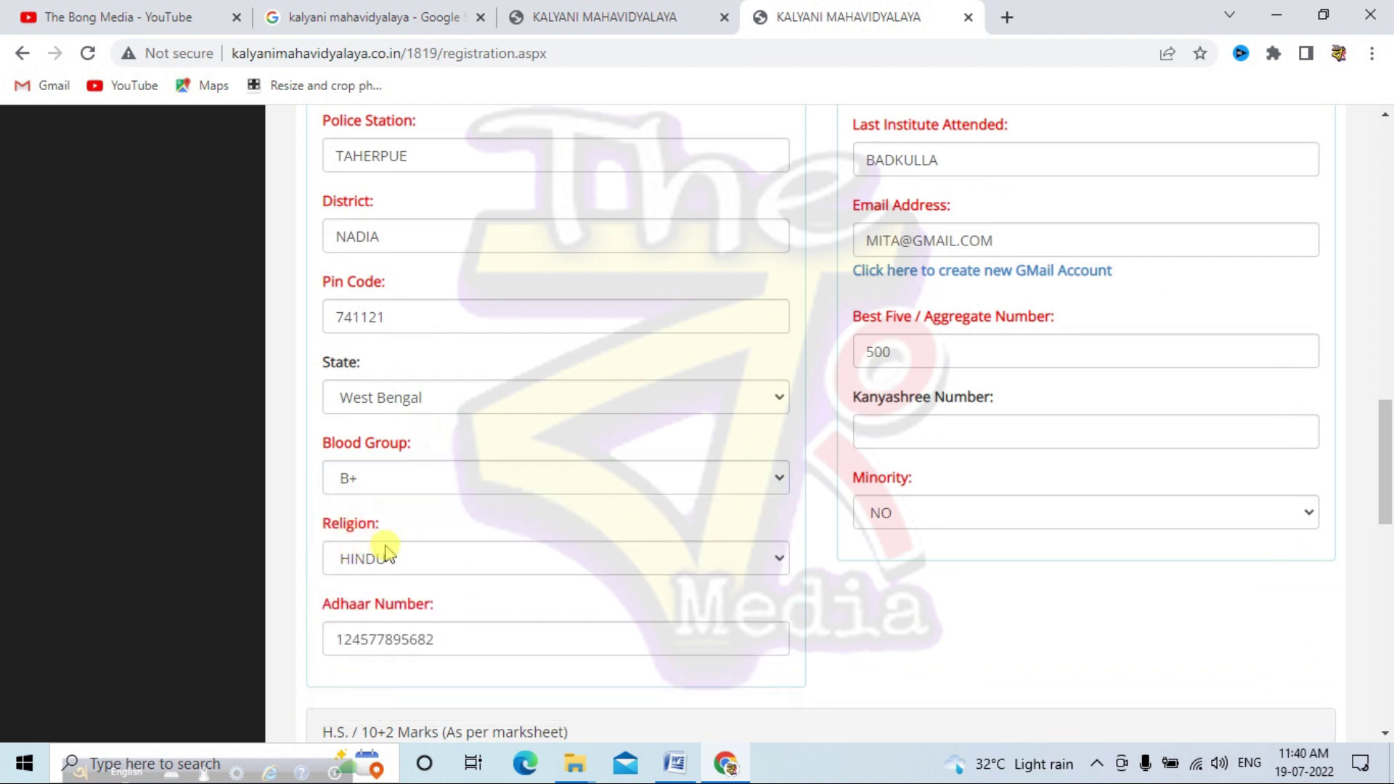
{"action": "left_click", "coordinate": [390, 556]}
{"action": "left_click", "coordinate": [390, 556]}
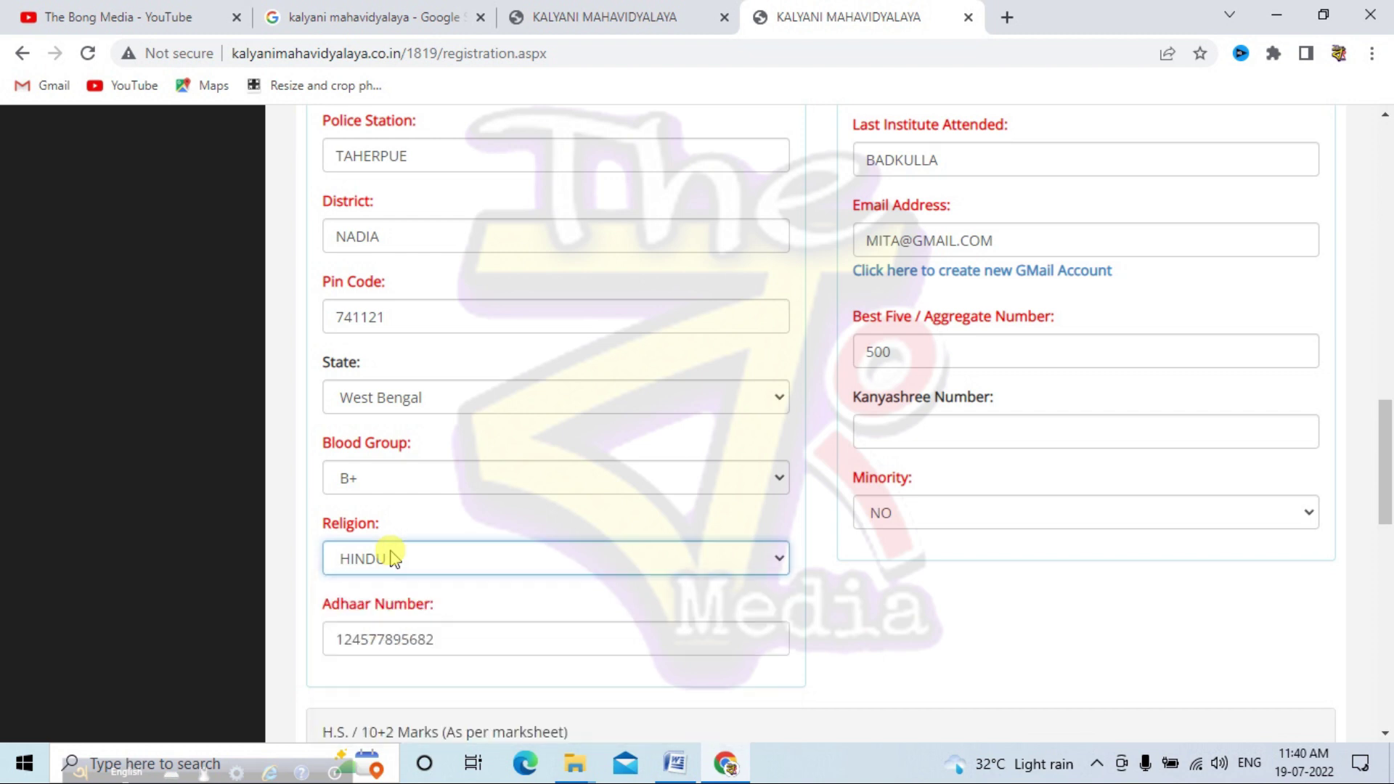
{"action": "left_click", "coordinate": [468, 641]}
Step: Return to the start of the second Basic Information section and check the BPL options
{"action": "scroll", "coordinate": [865, 622], "scroll_direction": "up", "scroll_amount": 15}
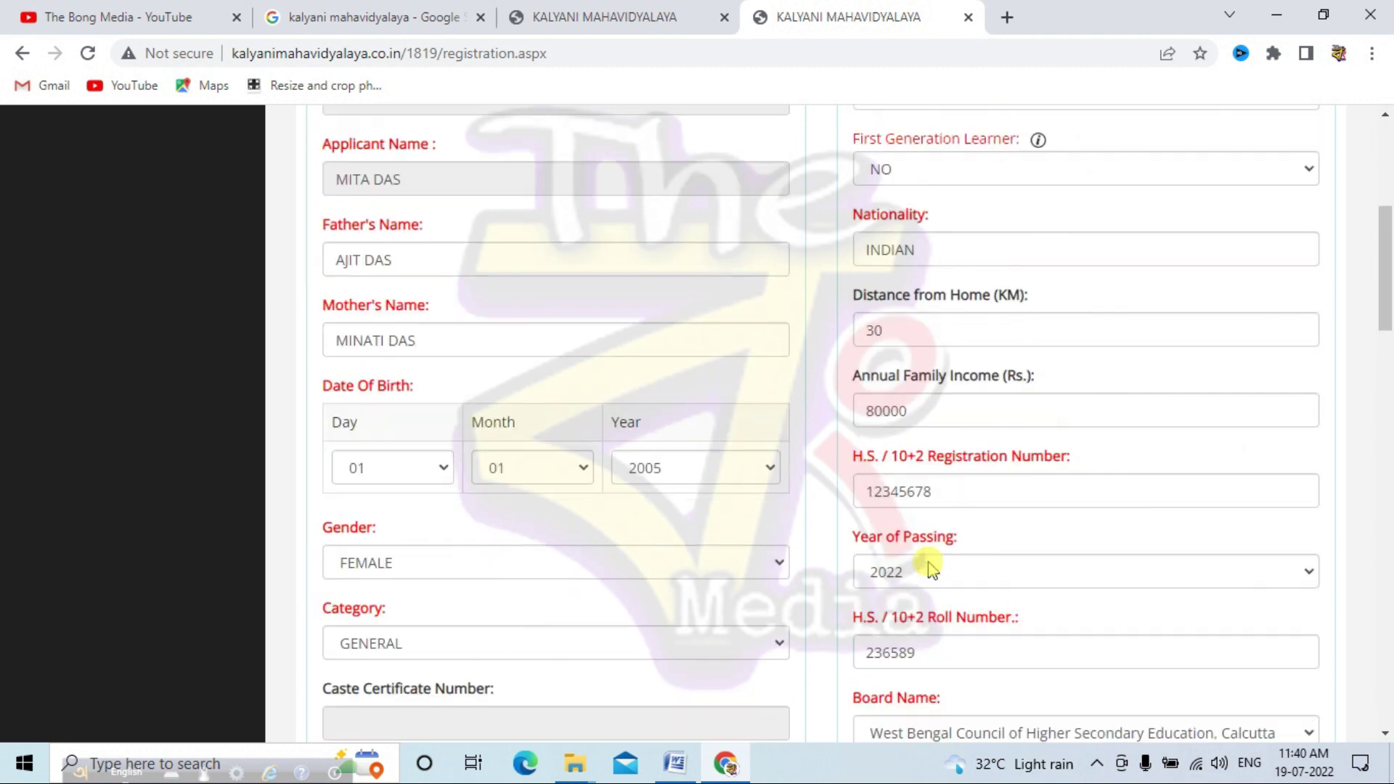
{"action": "scroll", "coordinate": [912, 473], "scroll_direction": "up", "scroll_amount": 3}
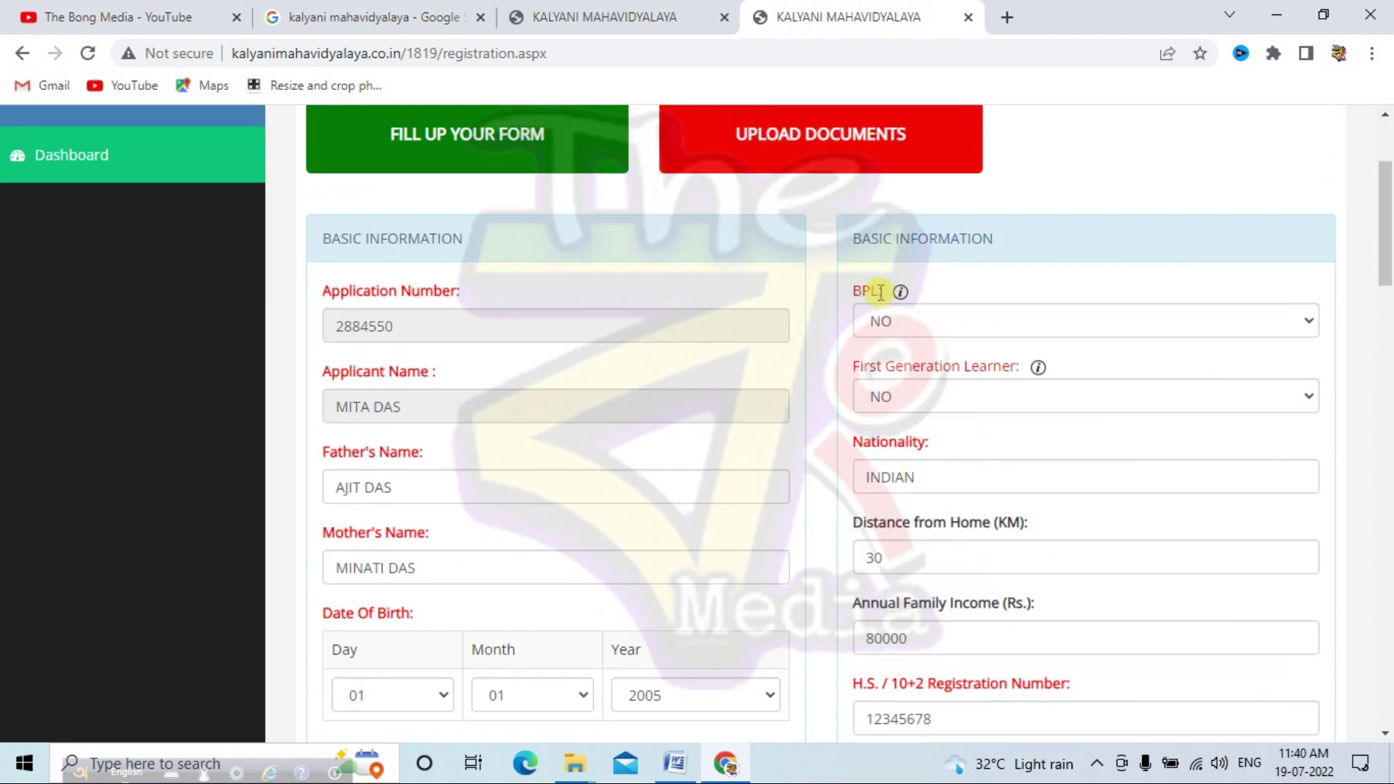
{"action": "left_click", "coordinate": [908, 326]}
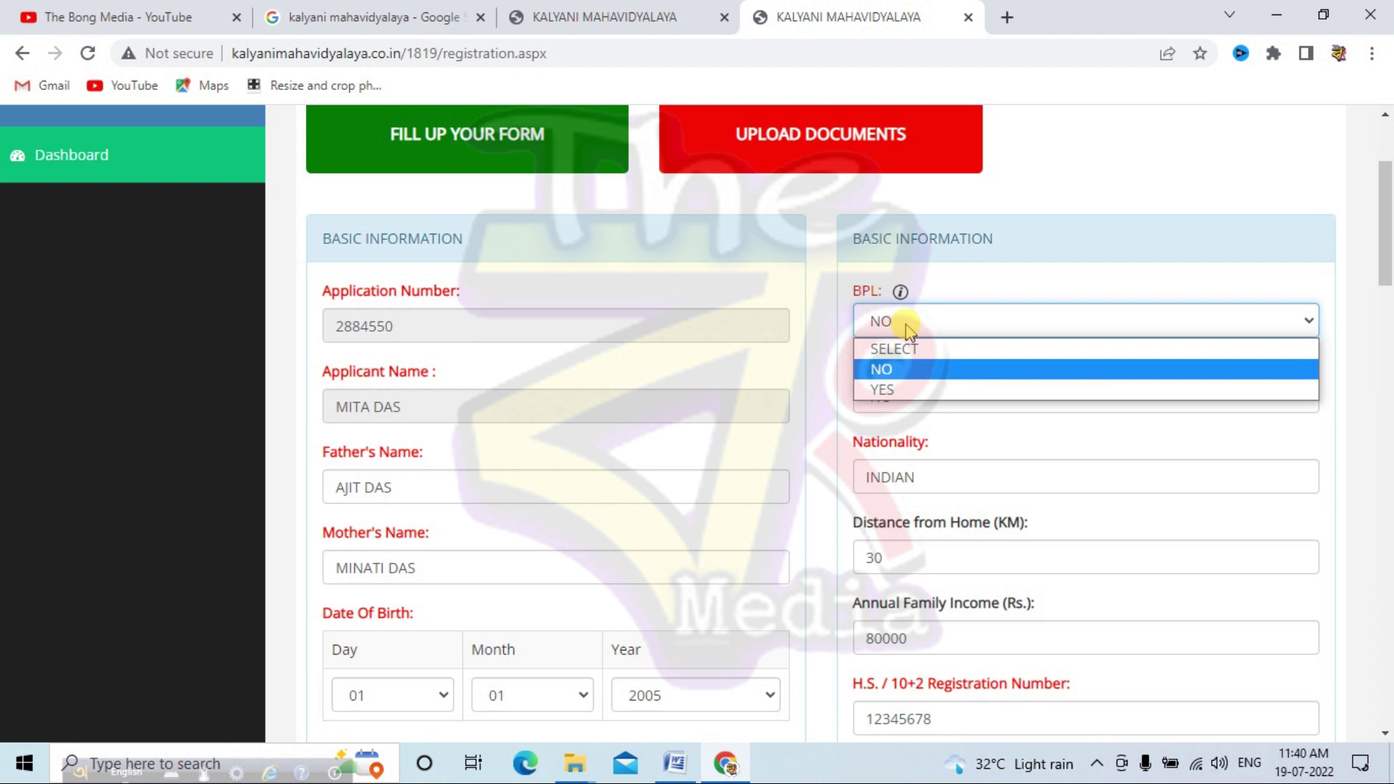
{"action": "left_click", "coordinate": [909, 326]}
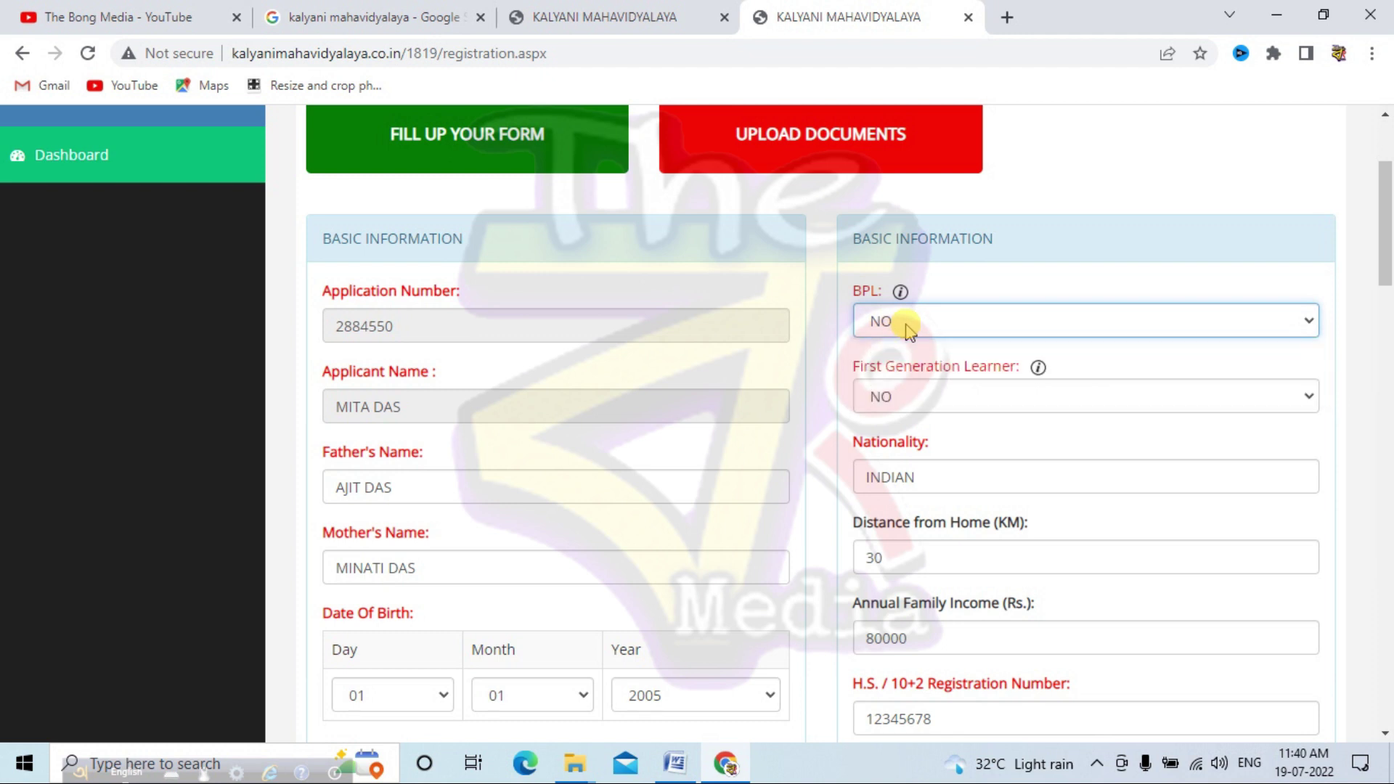
Step: Switch First Generation Learner to YES and set it back to NO
{"action": "left_click", "coordinate": [966, 392]}
{"action": "left_click", "coordinate": [977, 467]}
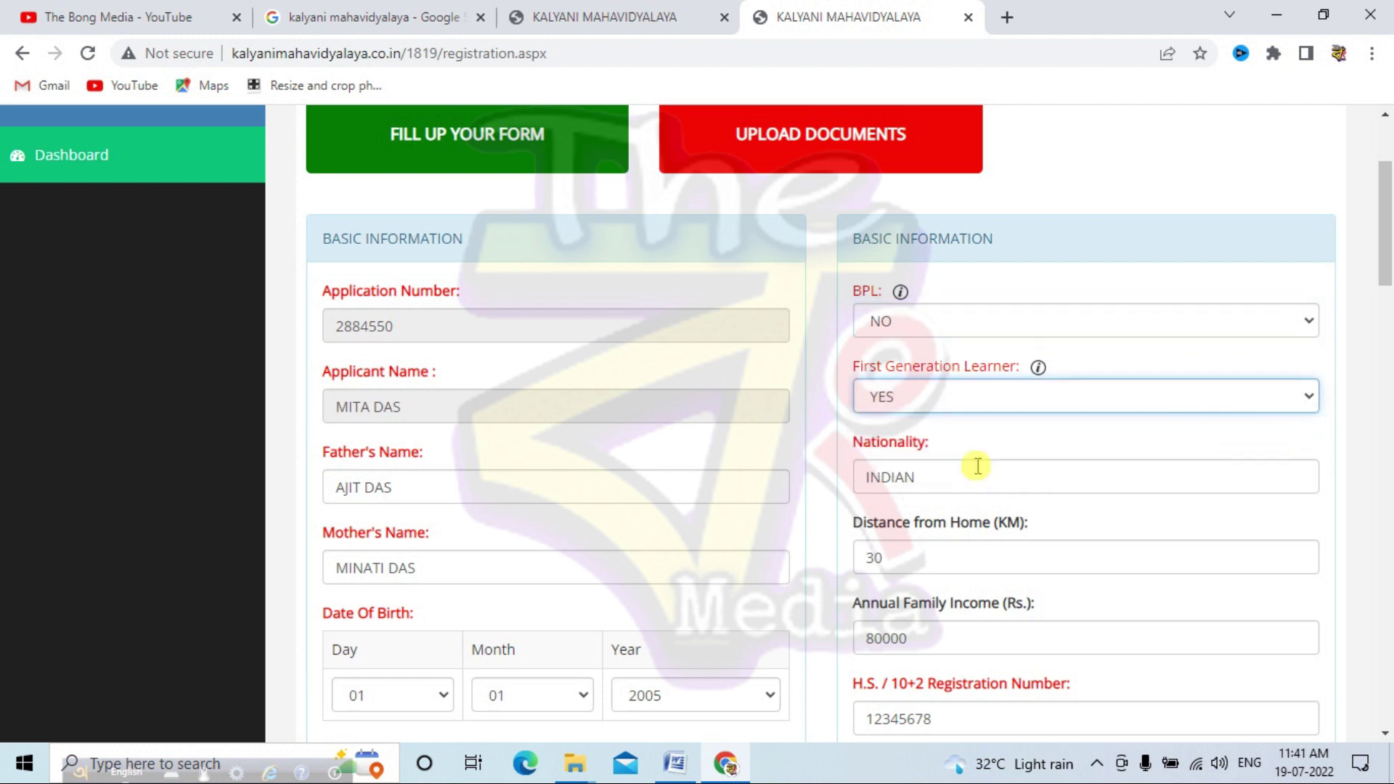
{"action": "left_click", "coordinate": [967, 399]}
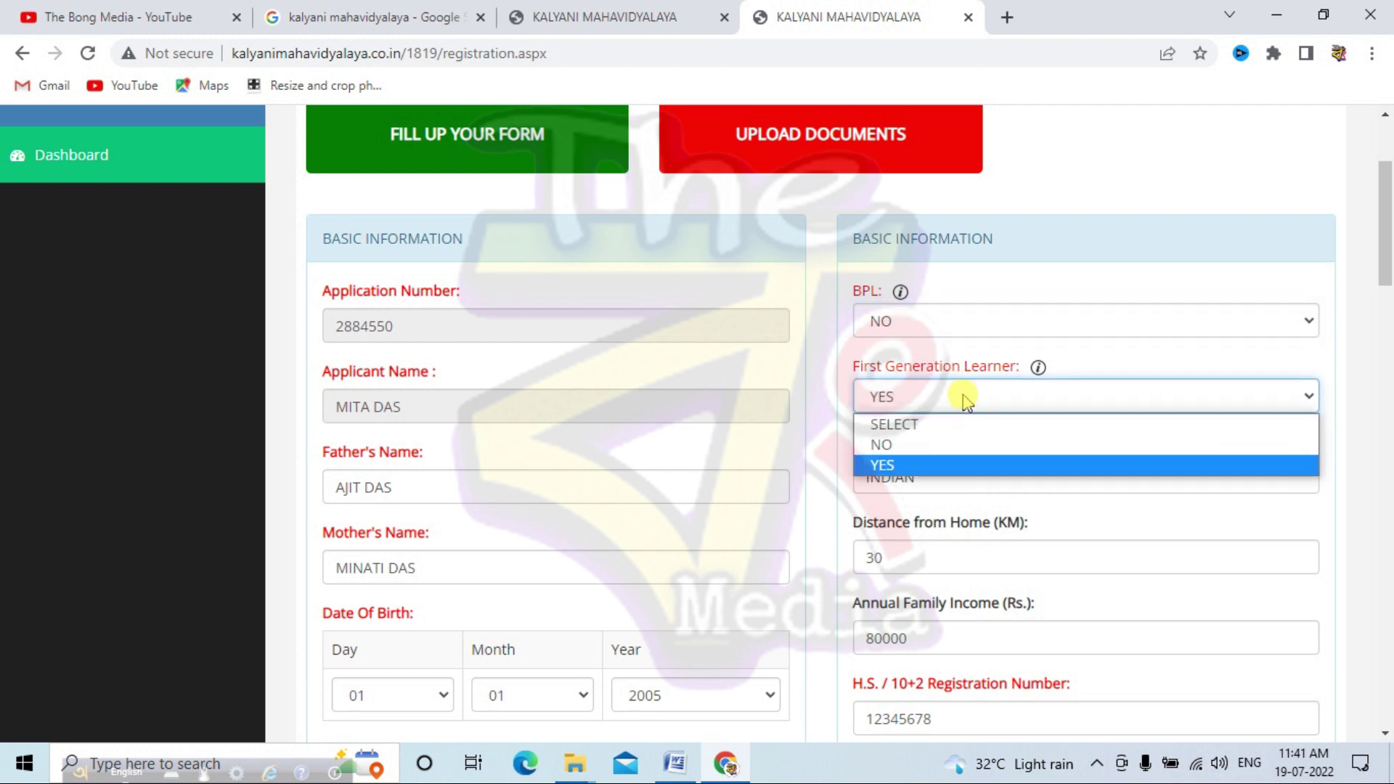
{"action": "left_click", "coordinate": [952, 445]}
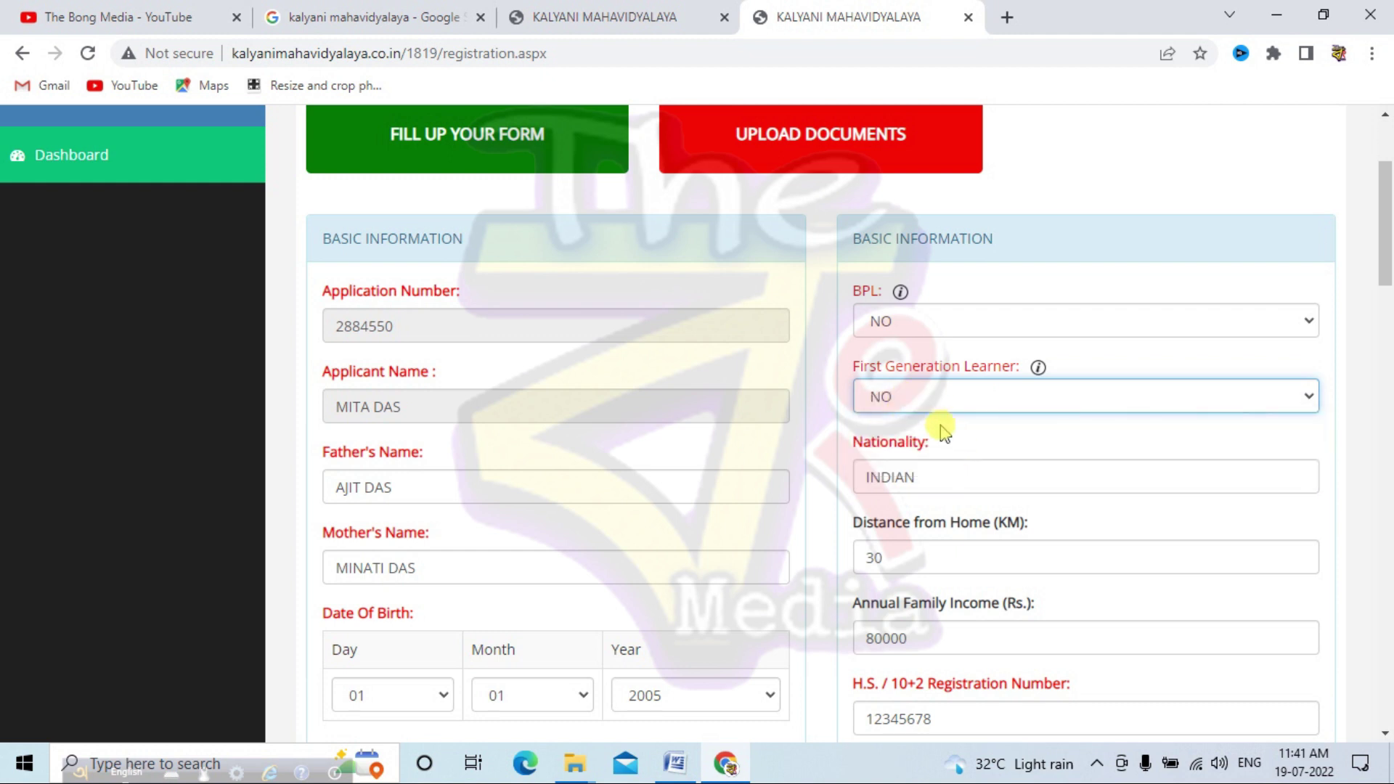
Step: Review the fields from Nationality through H.S. / 10+2 Registration Number and check the Year of Passing field
{"action": "scroll", "coordinate": [934, 424], "scroll_direction": "down", "scroll_amount": 1}
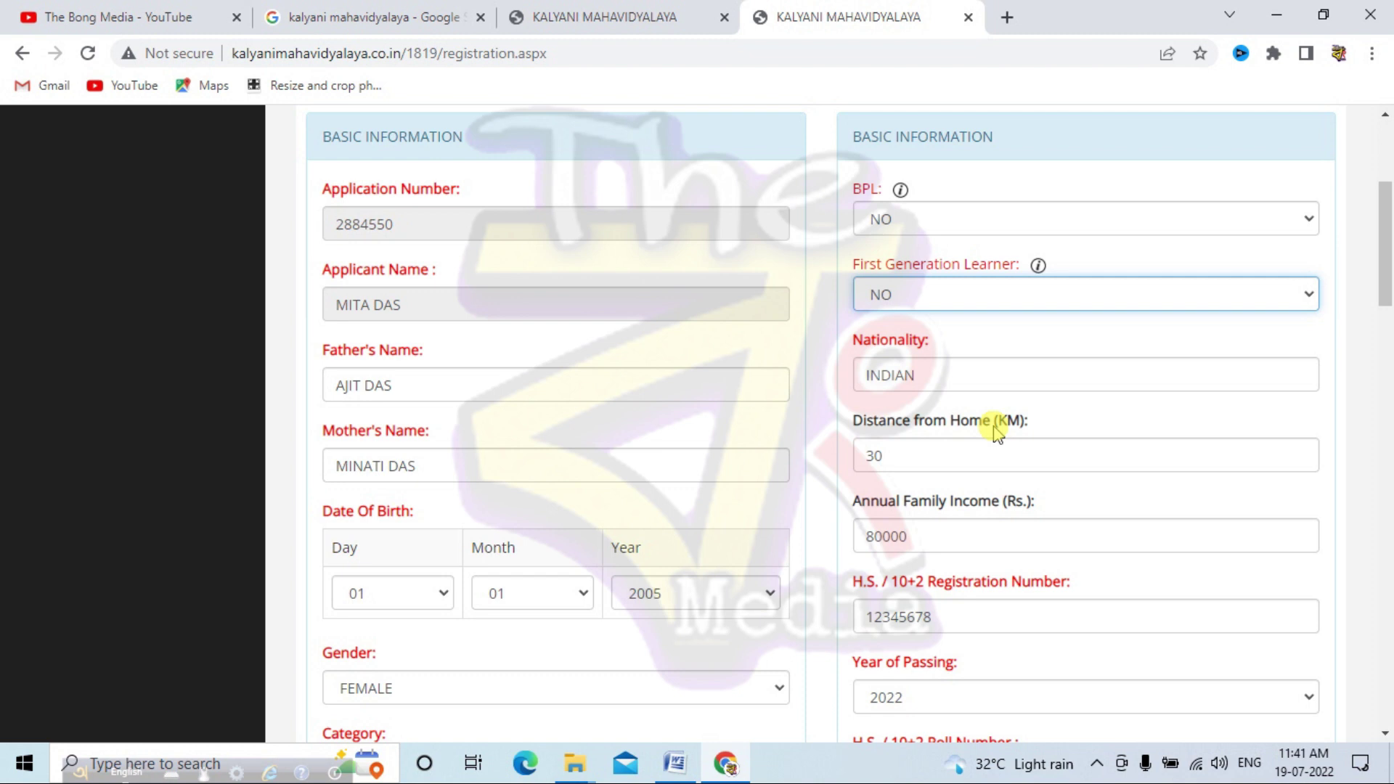
{"action": "scroll", "coordinate": [944, 459], "scroll_direction": "down", "scroll_amount": 1}
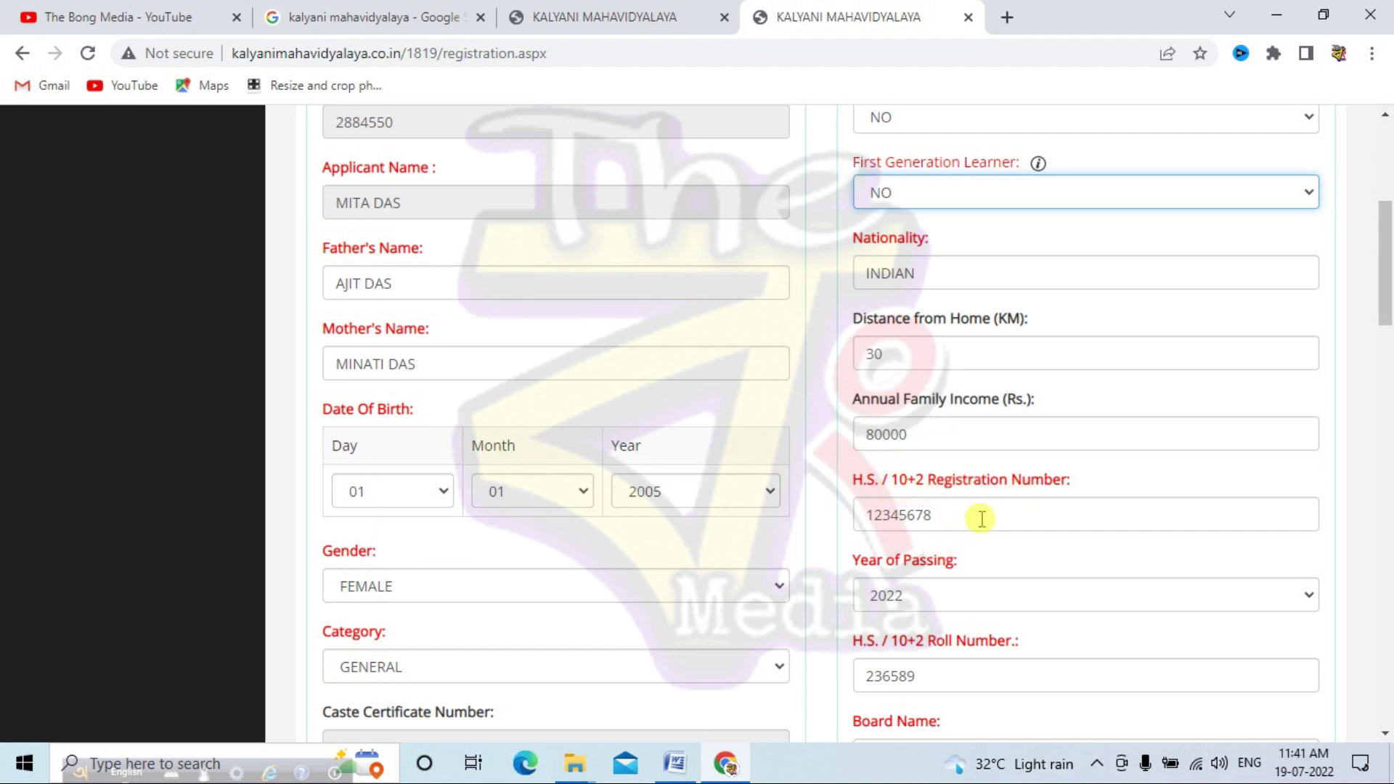
{"action": "scroll", "coordinate": [981, 518], "scroll_direction": "down", "scroll_amount": 1}
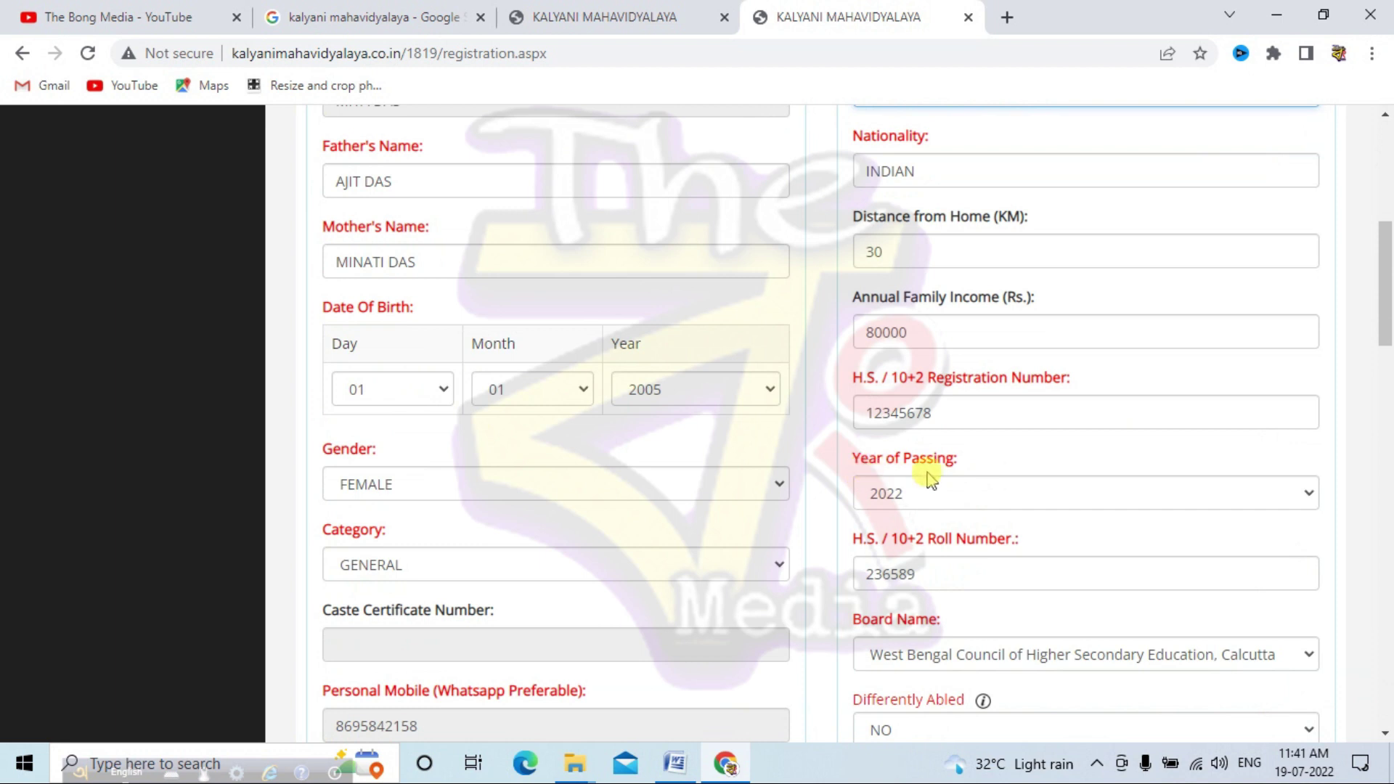
{"action": "left_click", "coordinate": [933, 490]}
{"action": "left_click", "coordinate": [929, 482]}
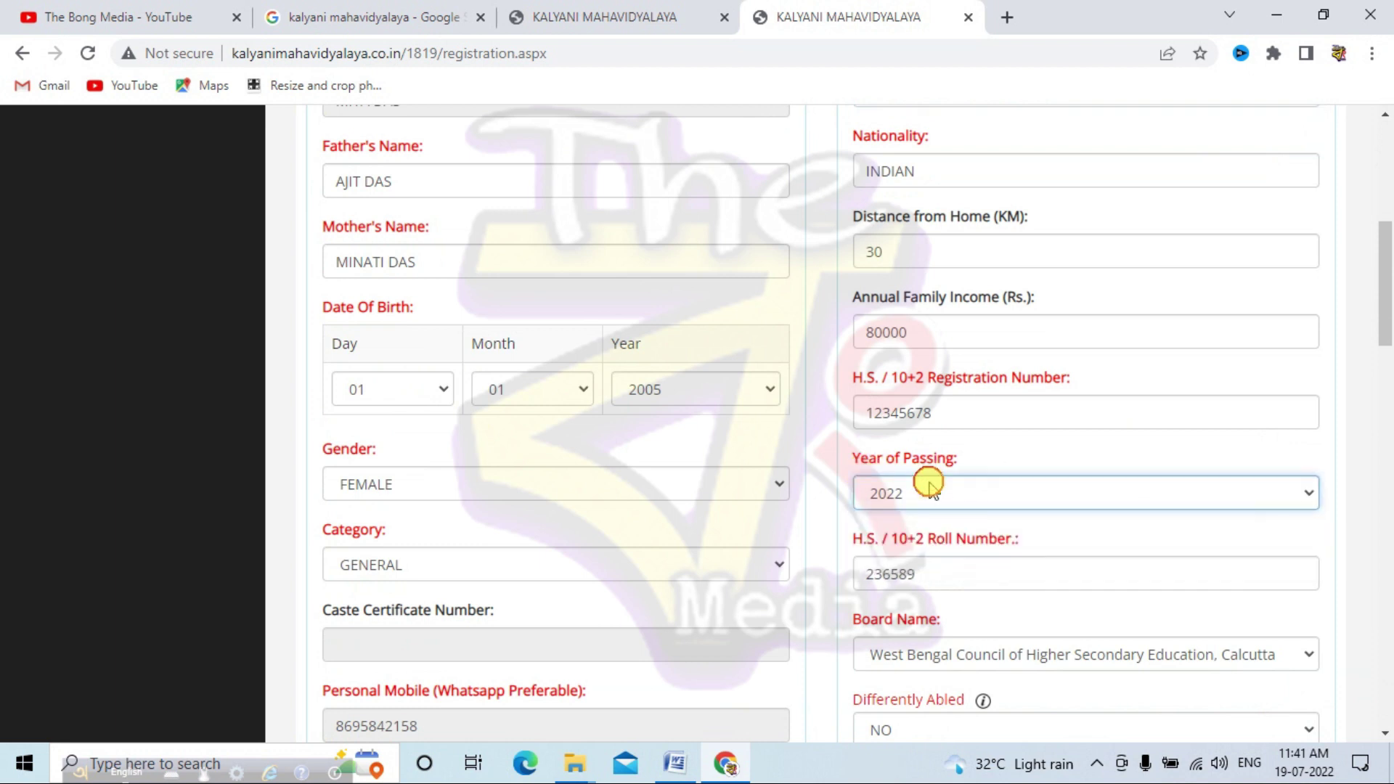
Step: Review the H.S. / 10+2 Roll Number field and check the Board Name options without changing the selected board
{"action": "scroll", "coordinate": [864, 546], "scroll_direction": "down", "scroll_amount": 1}
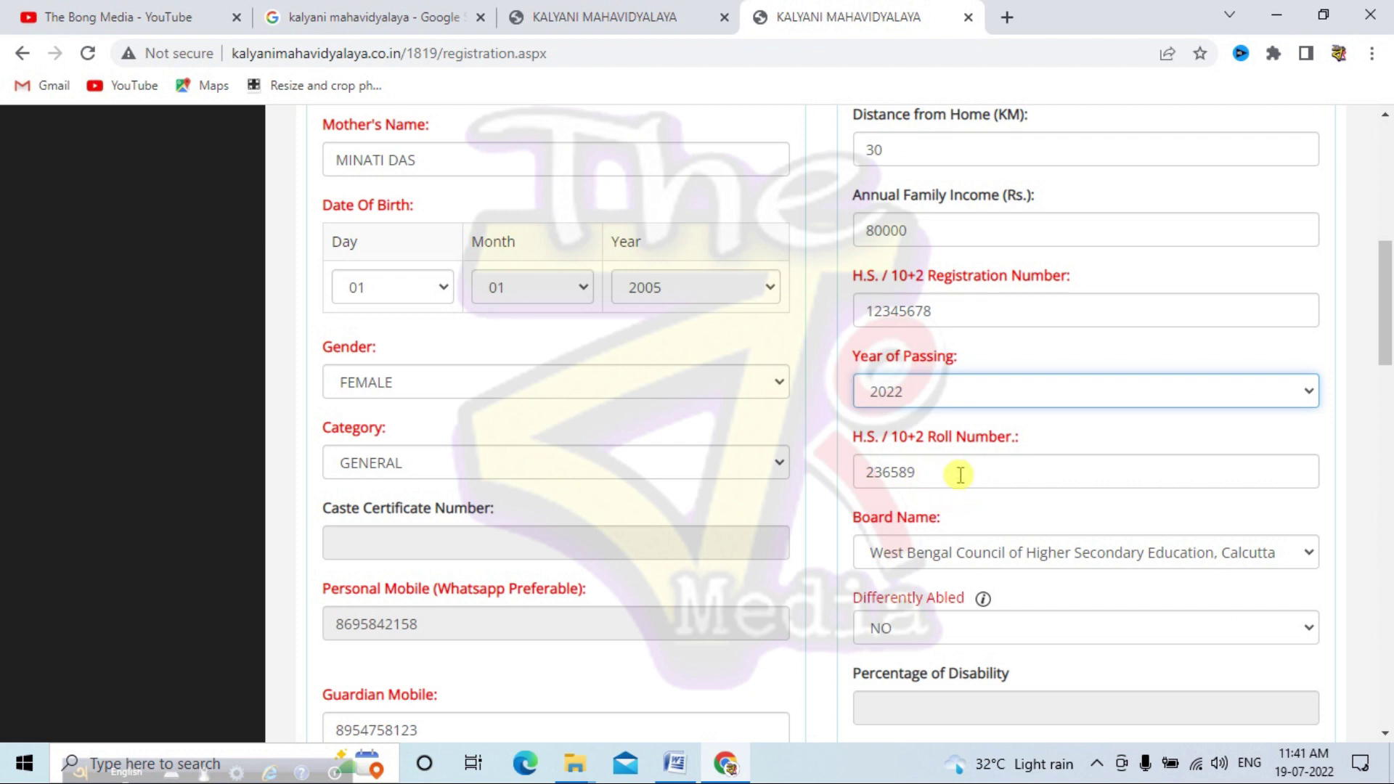
{"action": "scroll", "coordinate": [959, 473], "scroll_direction": "down", "scroll_amount": 1}
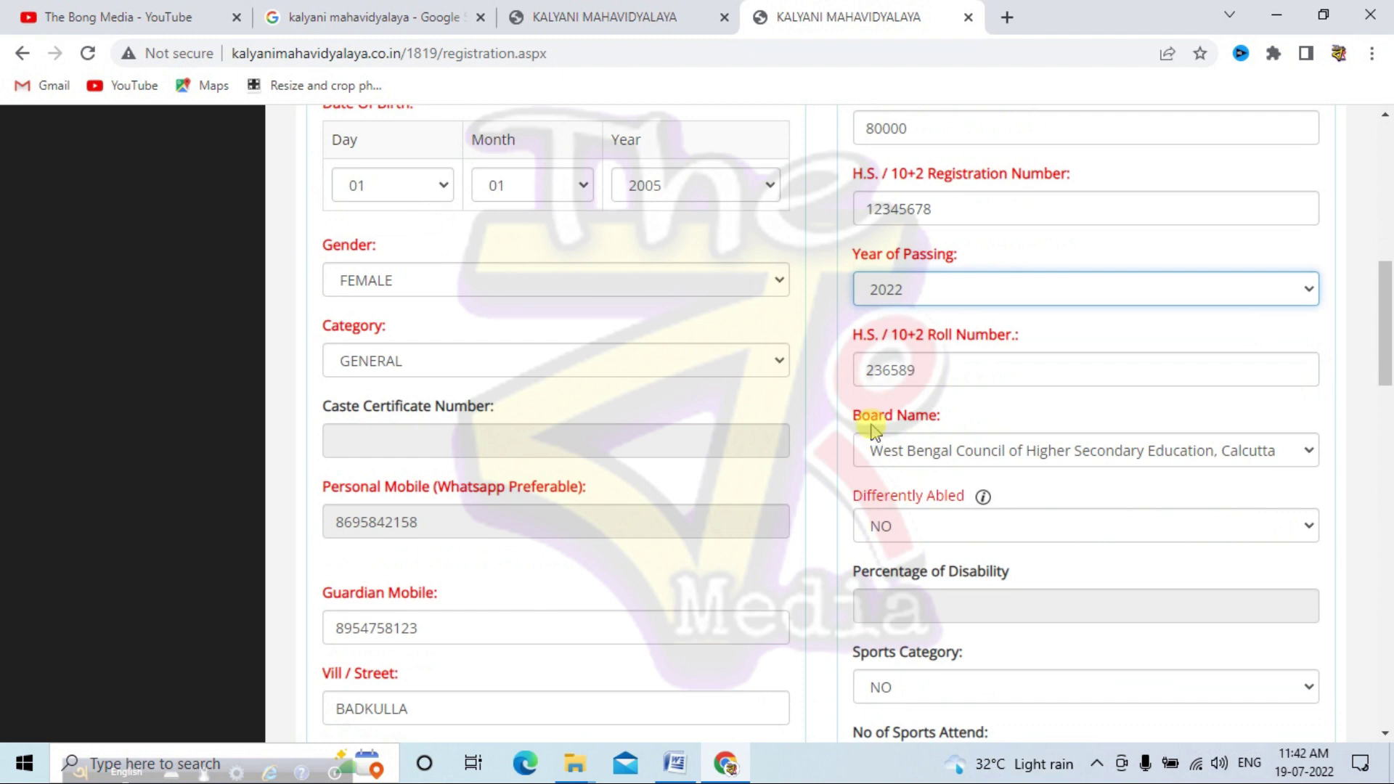
{"action": "left_click", "coordinate": [926, 454]}
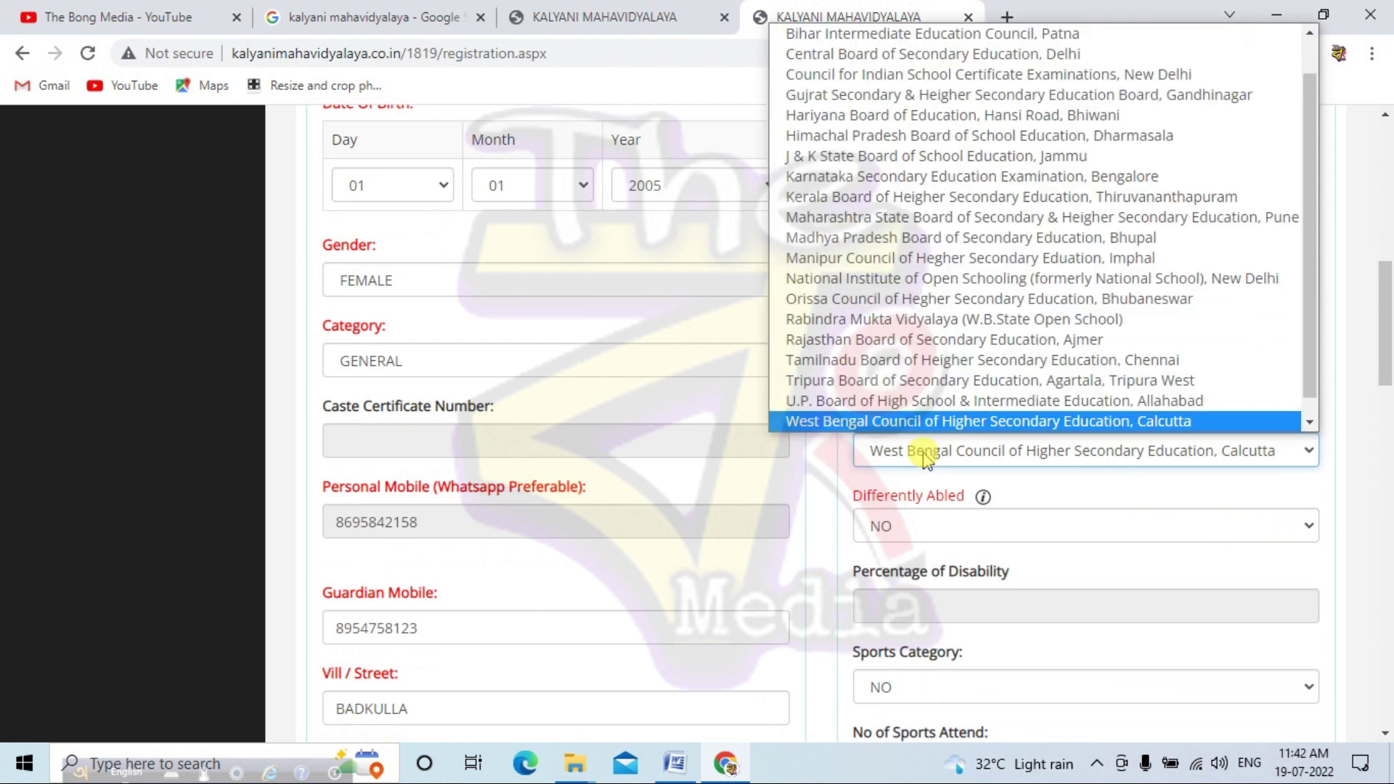
{"action": "left_click", "coordinate": [926, 458]}
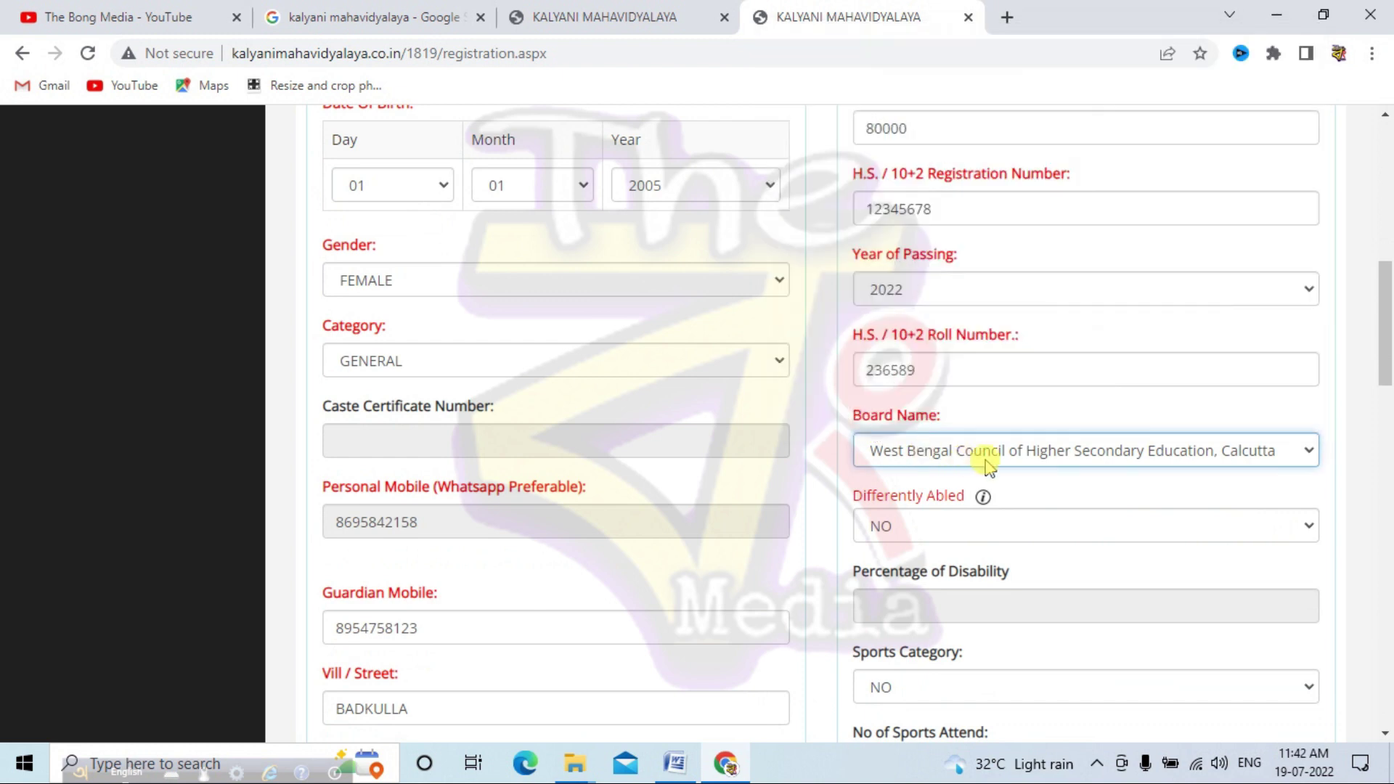
{"action": "left_click", "coordinate": [1121, 456]}
{"action": "left_click", "coordinate": [1121, 458]}
{"action": "left_click", "coordinate": [1121, 457]}
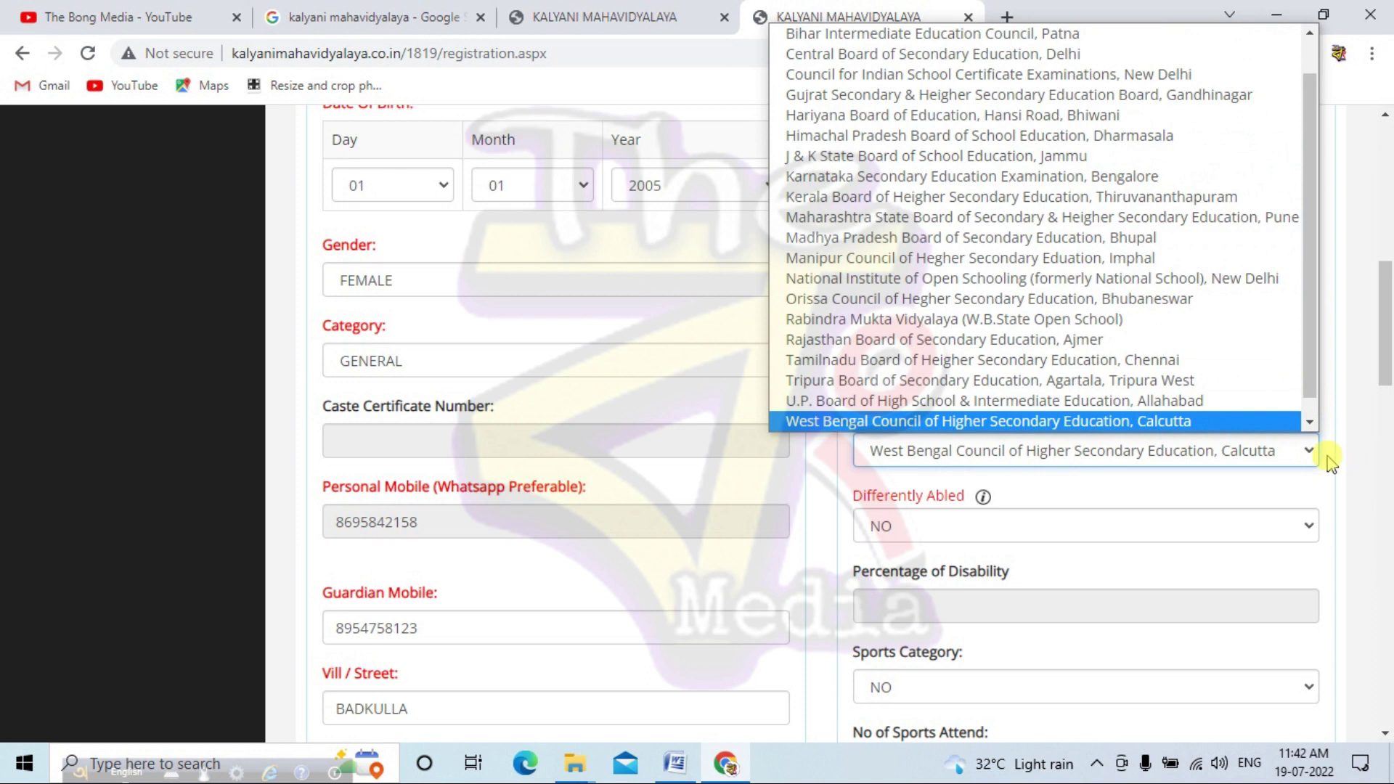
Step: Check the Differently Abled and Sports Category options, leaving both set to NO
{"action": "scroll", "coordinate": [1326, 465], "scroll_direction": "down", "scroll_amount": 3}
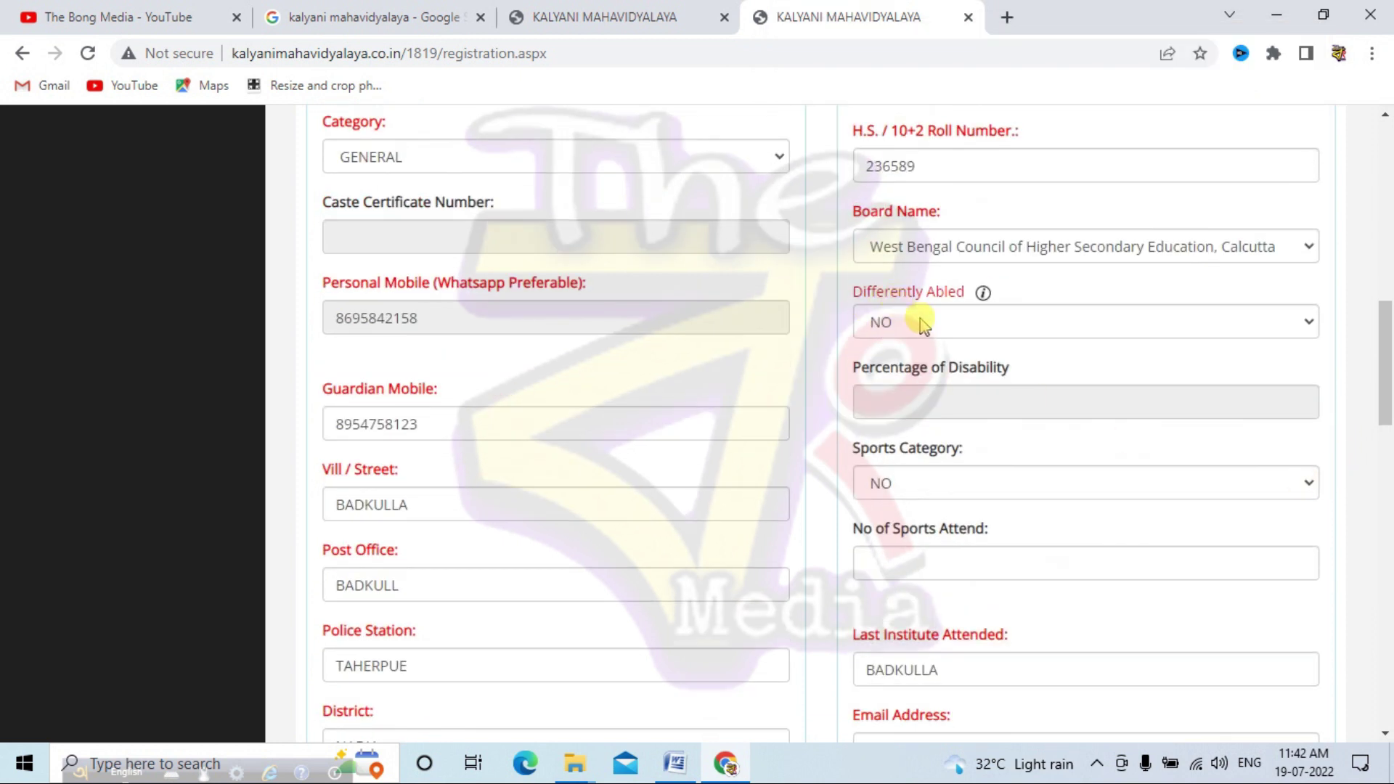
{"action": "left_click", "coordinate": [923, 324]}
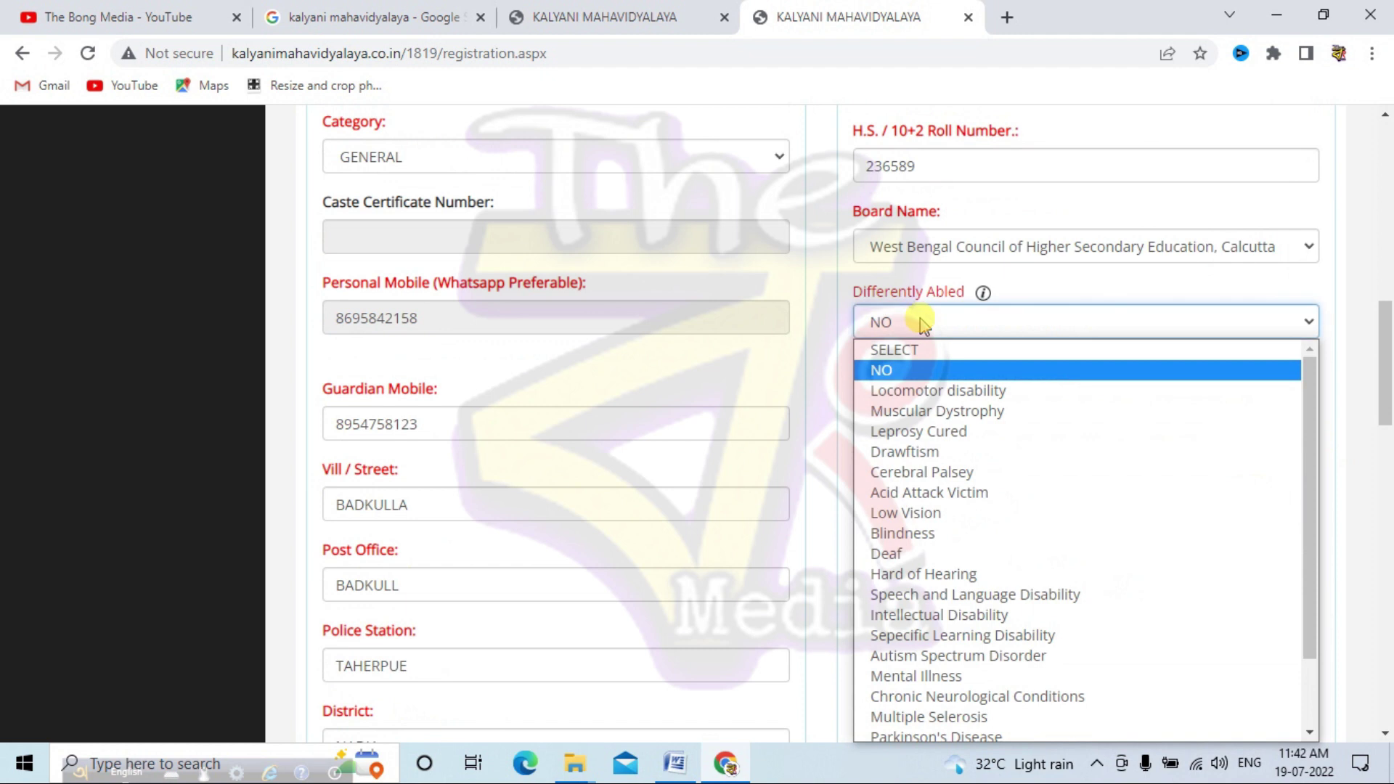
{"action": "left_click", "coordinate": [921, 323]}
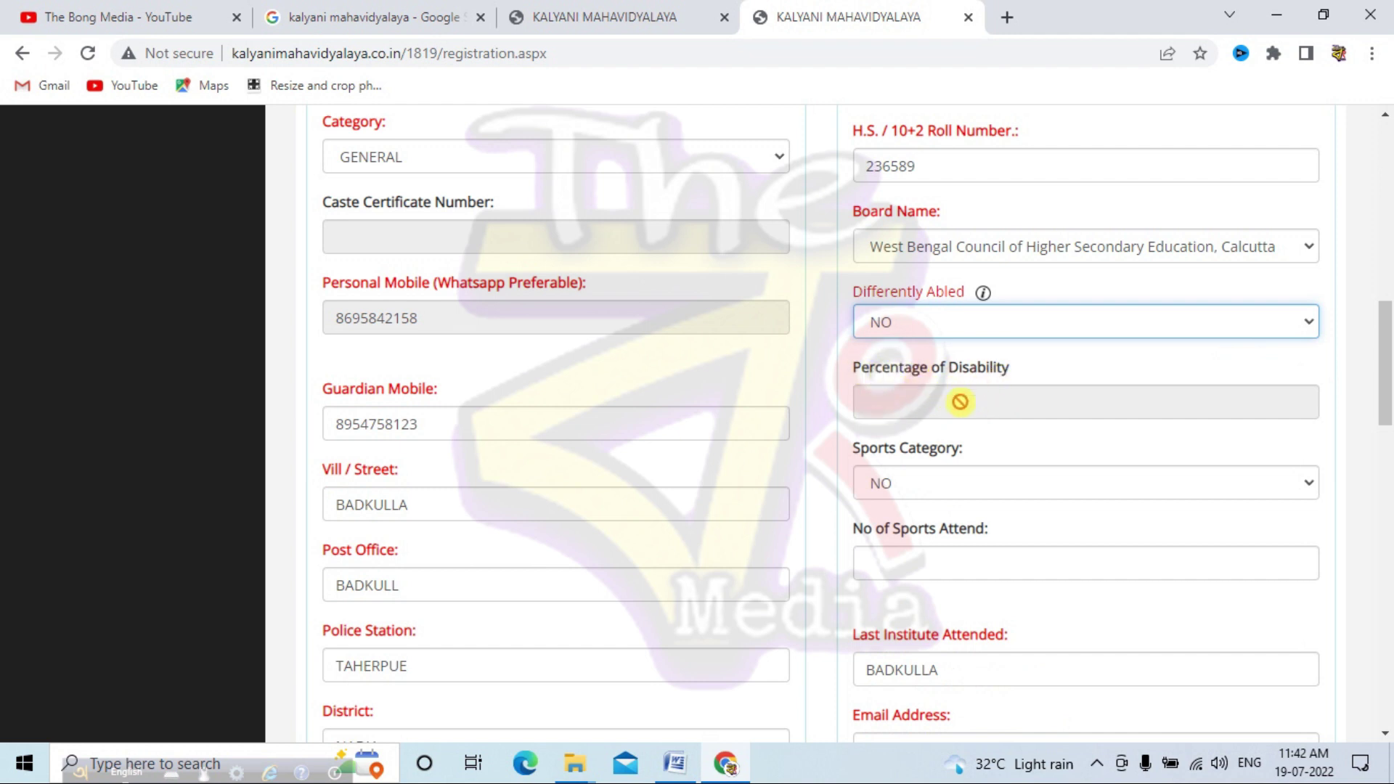
{"action": "scroll", "coordinate": [948, 406], "scroll_direction": "down", "scroll_amount": 1}
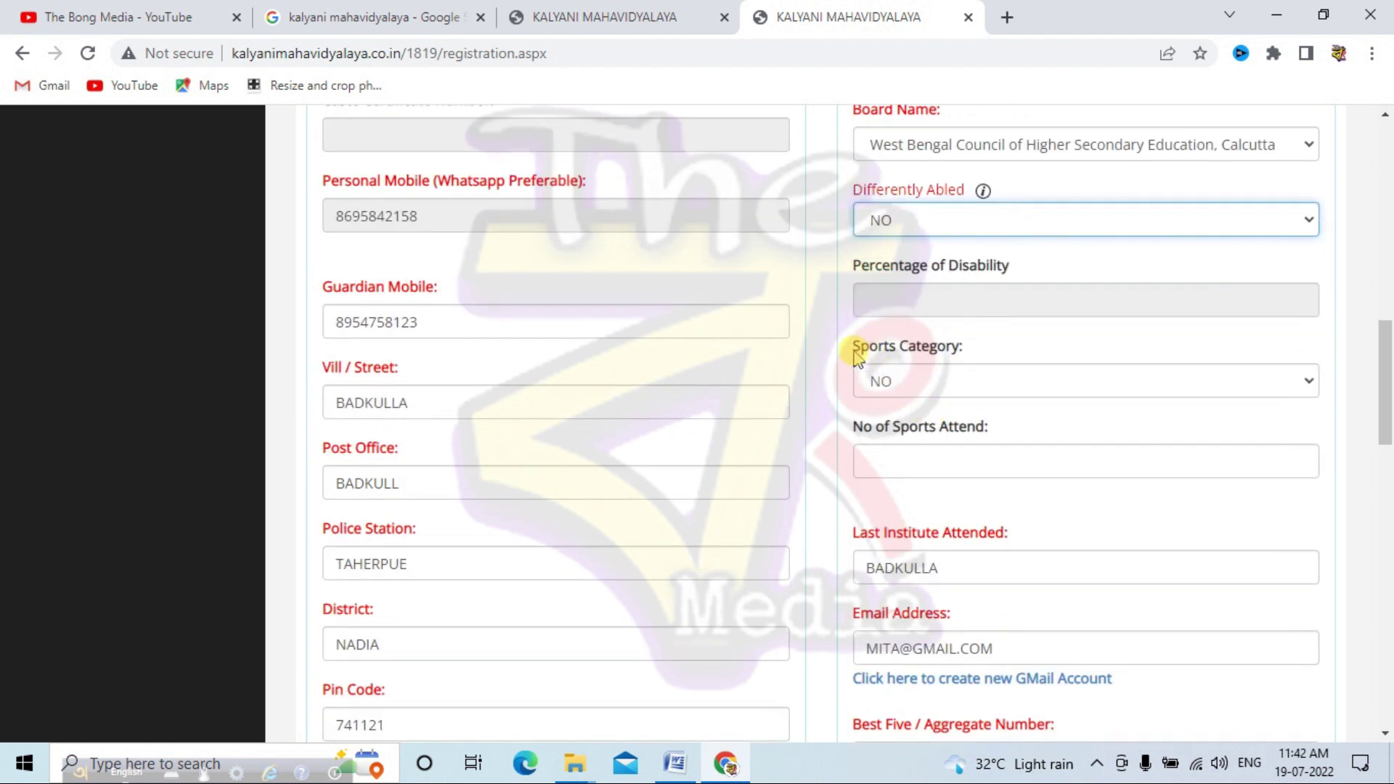
{"action": "left_click", "coordinate": [969, 379]}
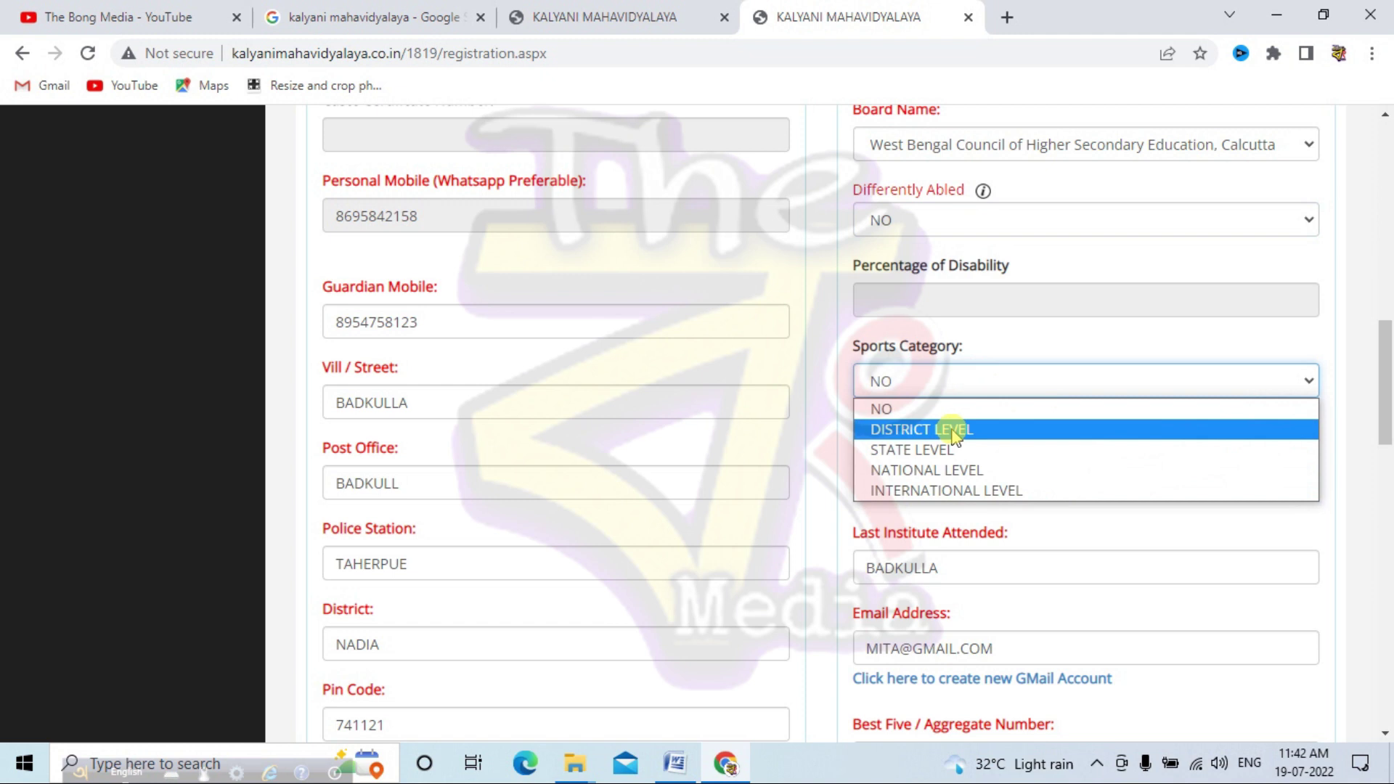
{"action": "left_click", "coordinate": [966, 370]}
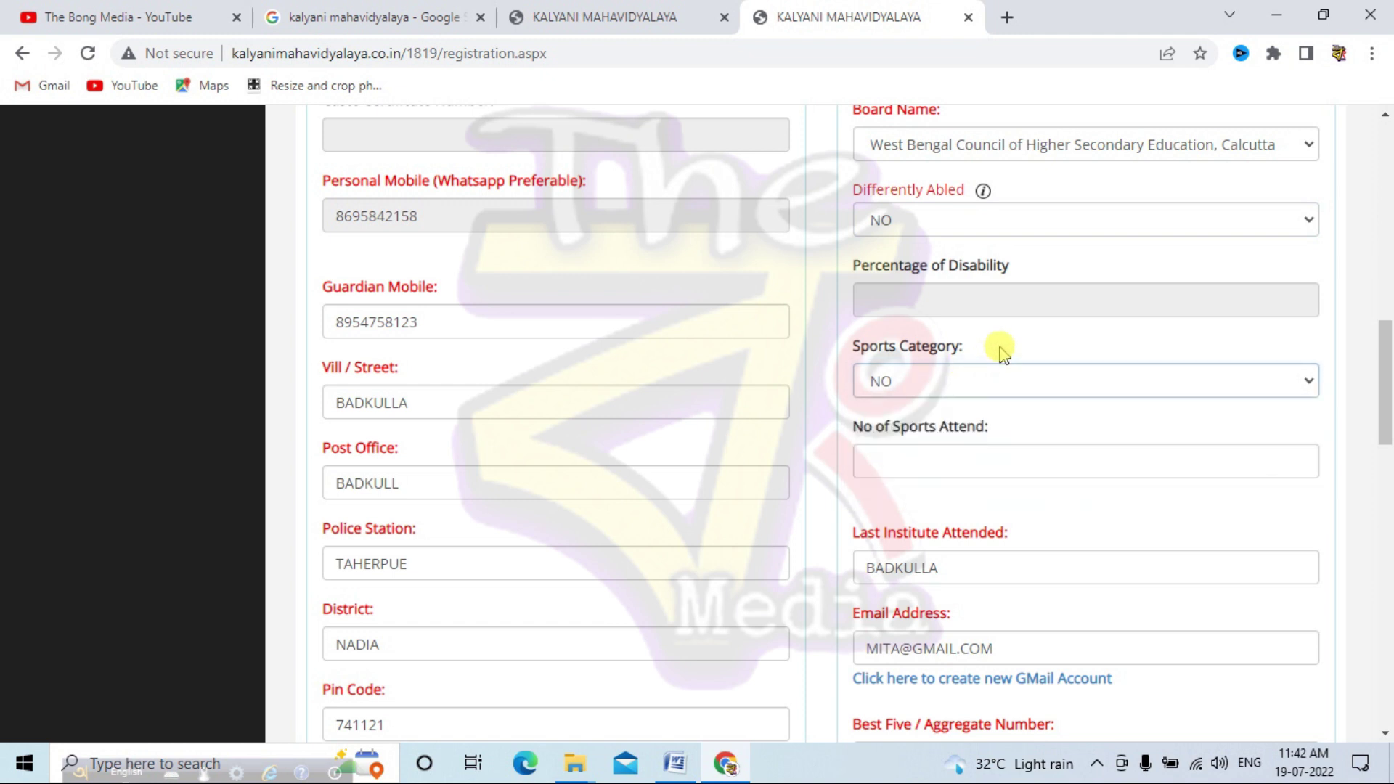
Step: Review the No of Sports Attend, Last Institute Attended, Email Address and Best Five / Aggregate Number fields without editing them
{"action": "scroll", "coordinate": [999, 363], "scroll_direction": "down", "scroll_amount": 1}
{"action": "left_click", "coordinate": [964, 352]}
{"action": "scroll", "coordinate": [958, 410], "scroll_direction": "down", "scroll_amount": 1}
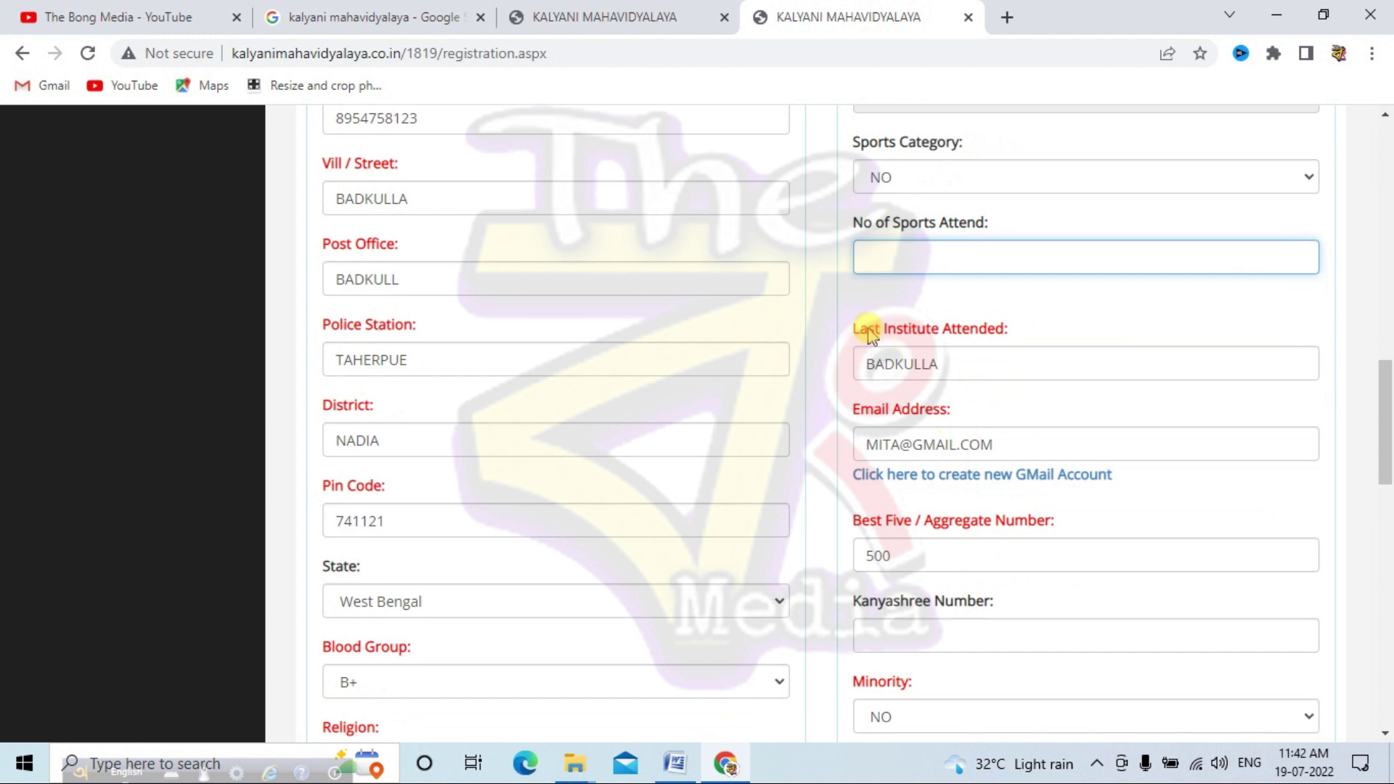
{"action": "left_click_drag", "start_coordinate": [854, 329], "coordinate": [1012, 337]}
{"action": "left_click", "coordinate": [974, 363]}
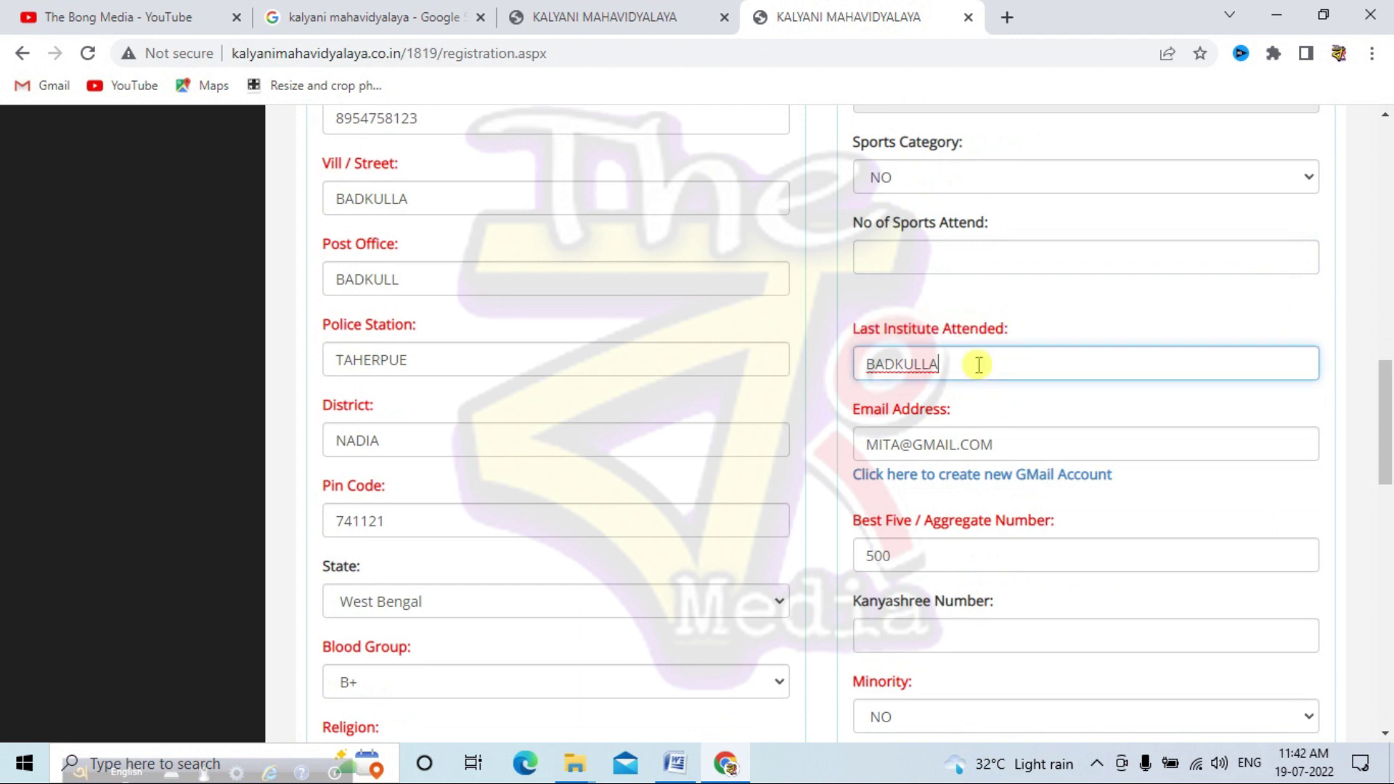
{"action": "scroll", "coordinate": [974, 363], "scroll_direction": "down", "scroll_amount": 1}
{"action": "left_click", "coordinate": [1012, 342]}
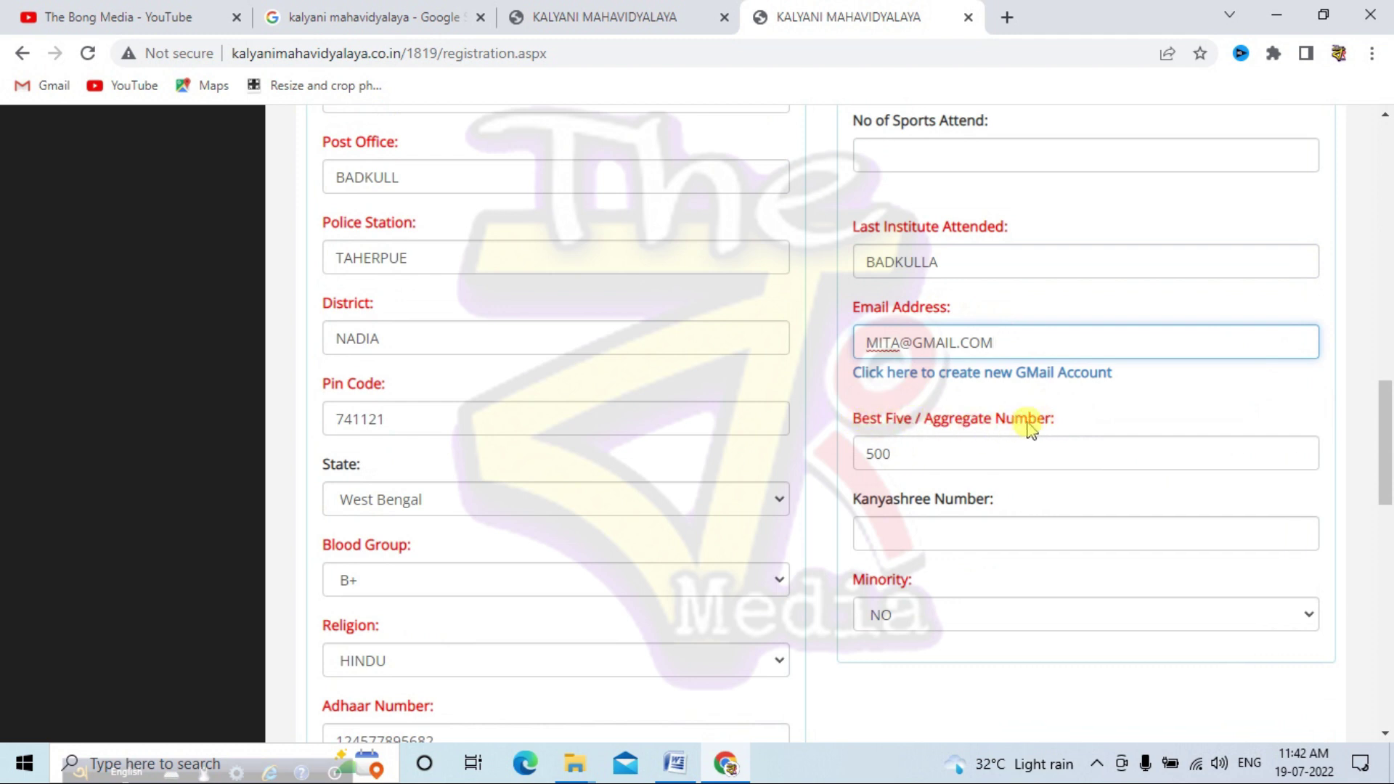
{"action": "left_click", "coordinate": [950, 446]}
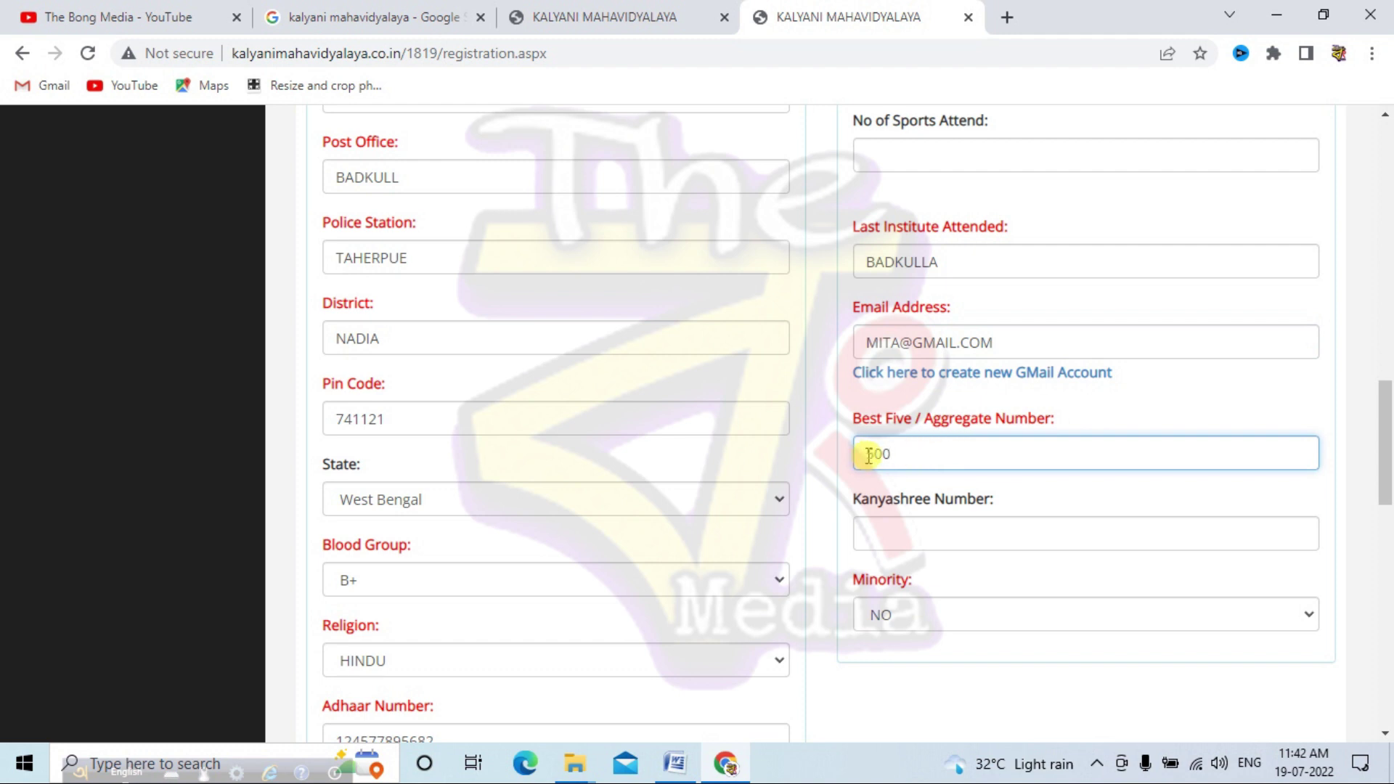
Step: Check the Kanyashree Number field and the Minority options, leaving the number blank and Minority set to NO
{"action": "scroll", "coordinate": [876, 480], "scroll_direction": "down", "scroll_amount": 3}
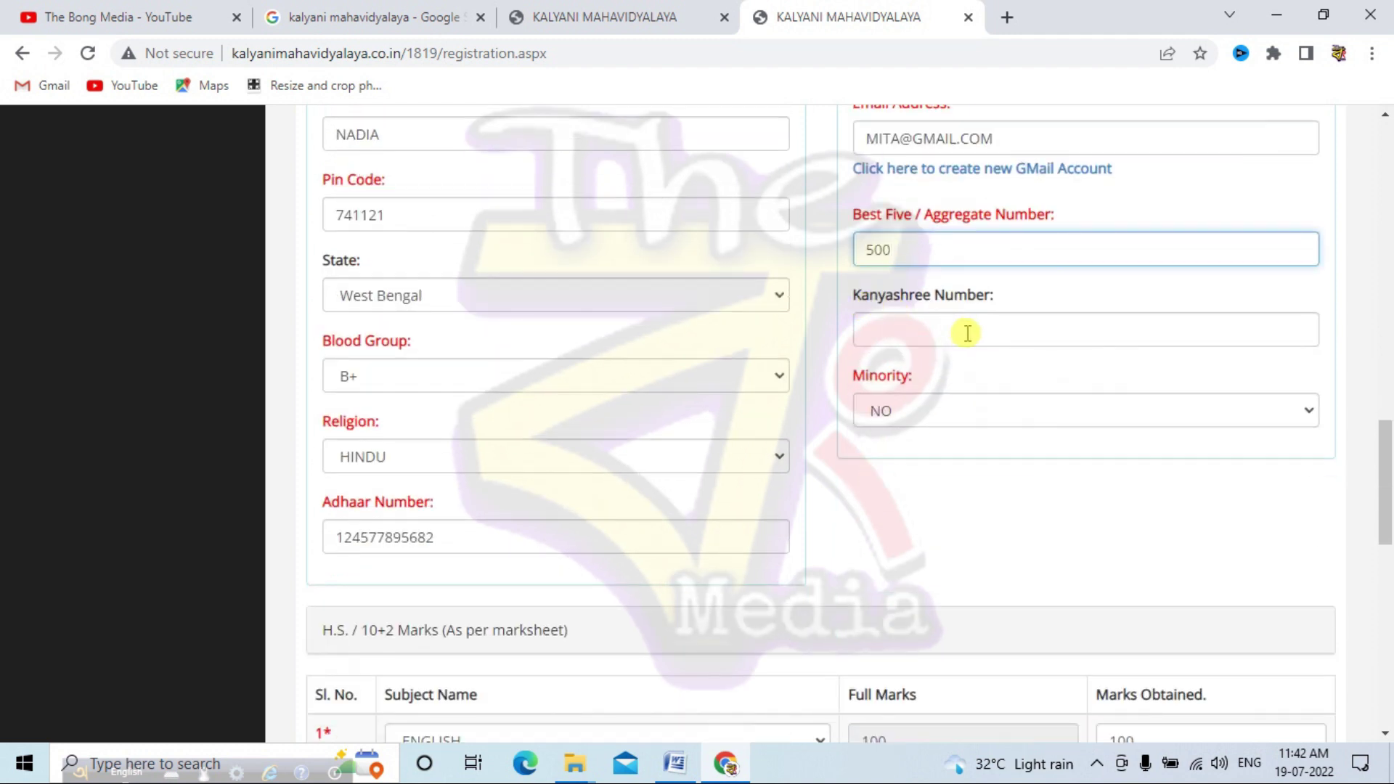
{"action": "left_click", "coordinate": [976, 319]}
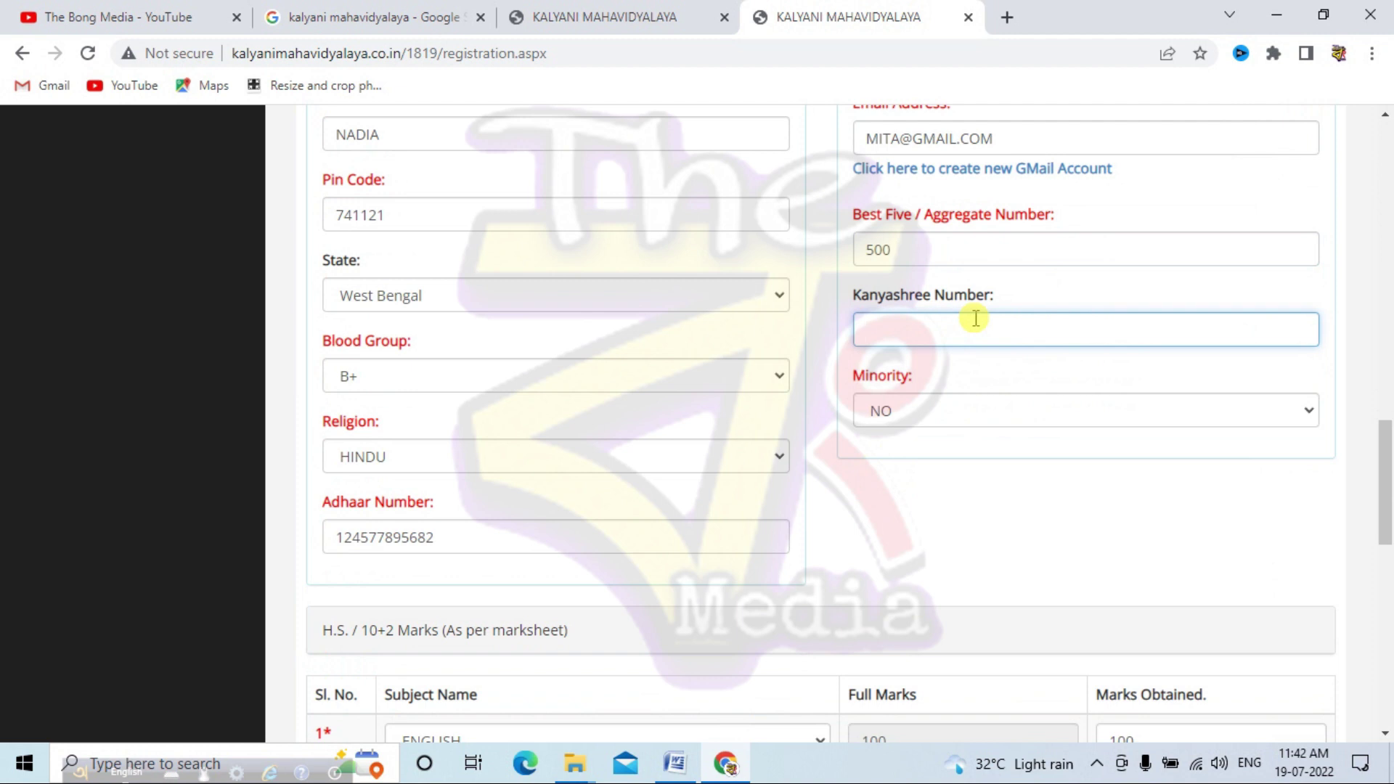
{"action": "left_click", "coordinate": [1063, 300]}
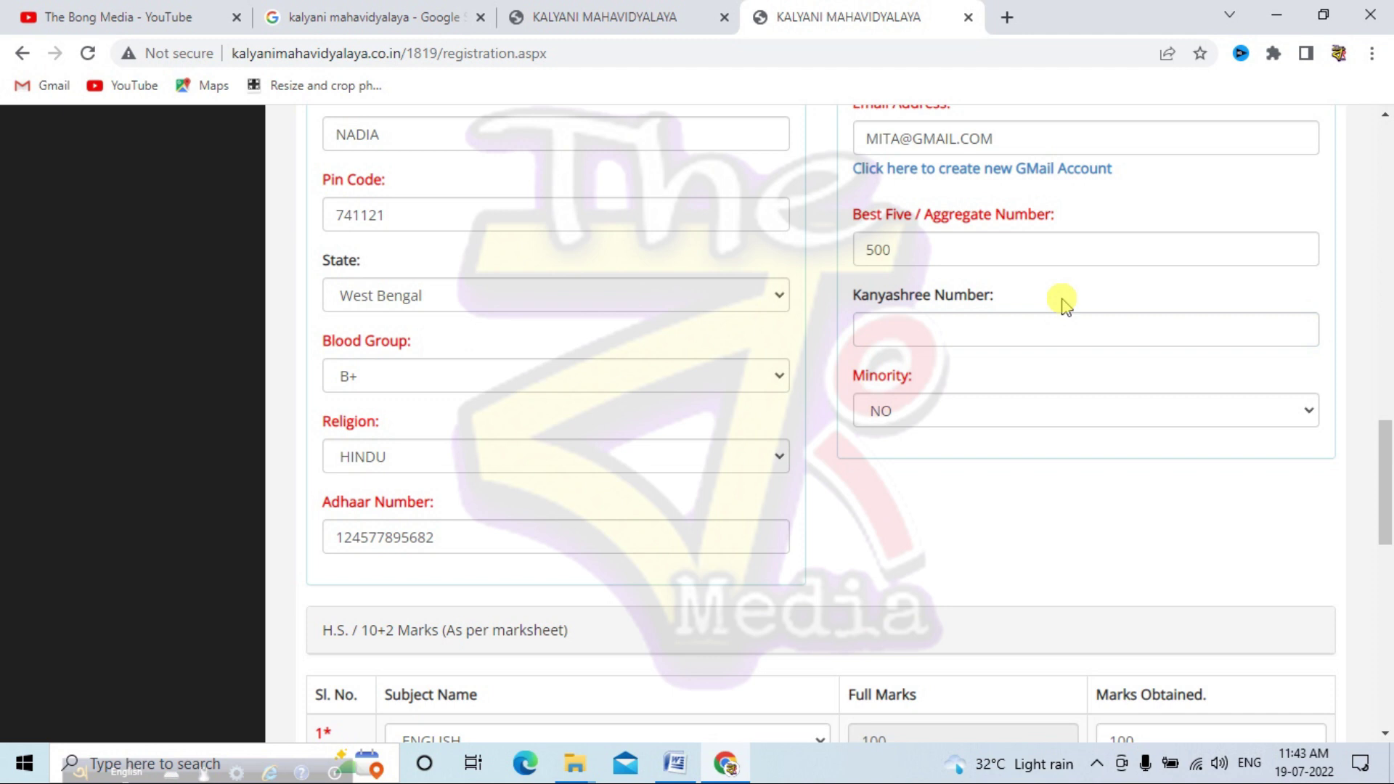
{"action": "left_click", "coordinate": [1017, 334]}
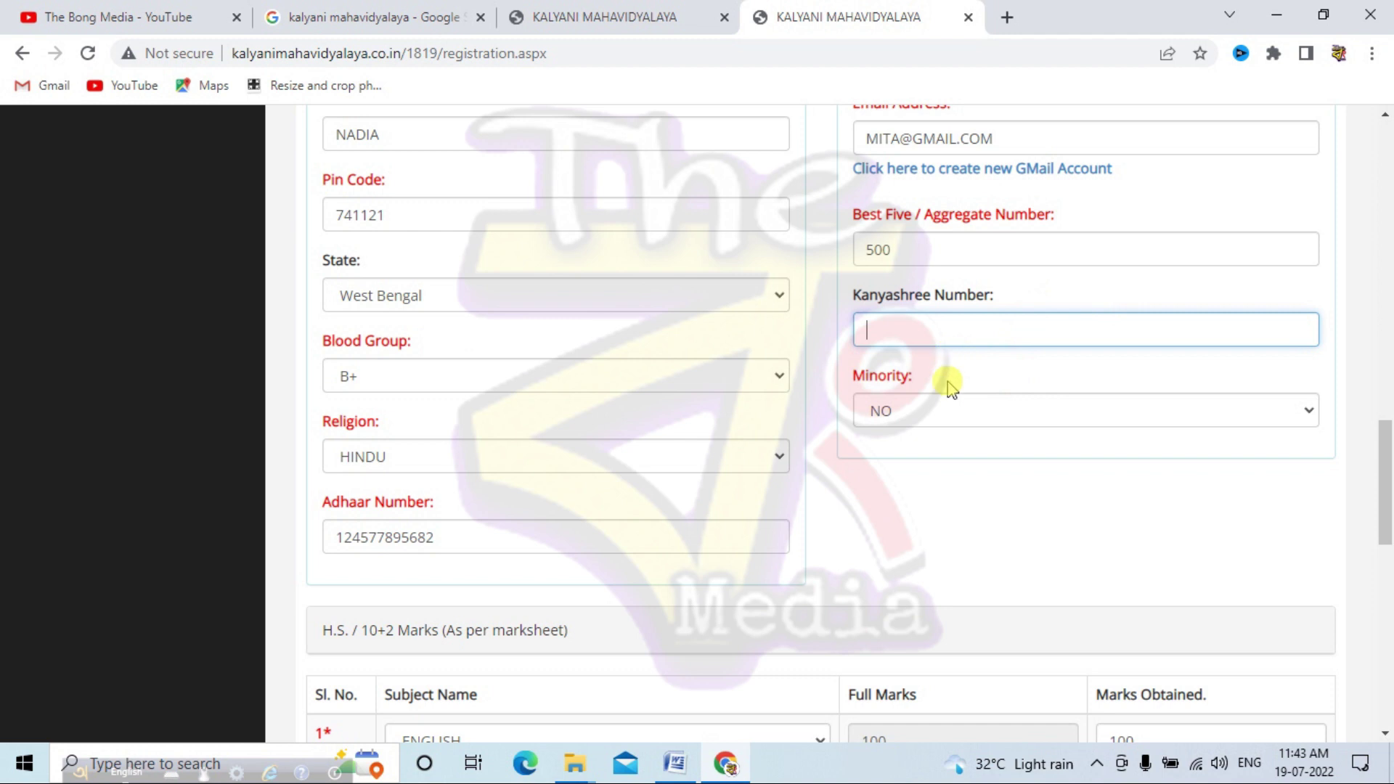
{"action": "left_click", "coordinate": [883, 404]}
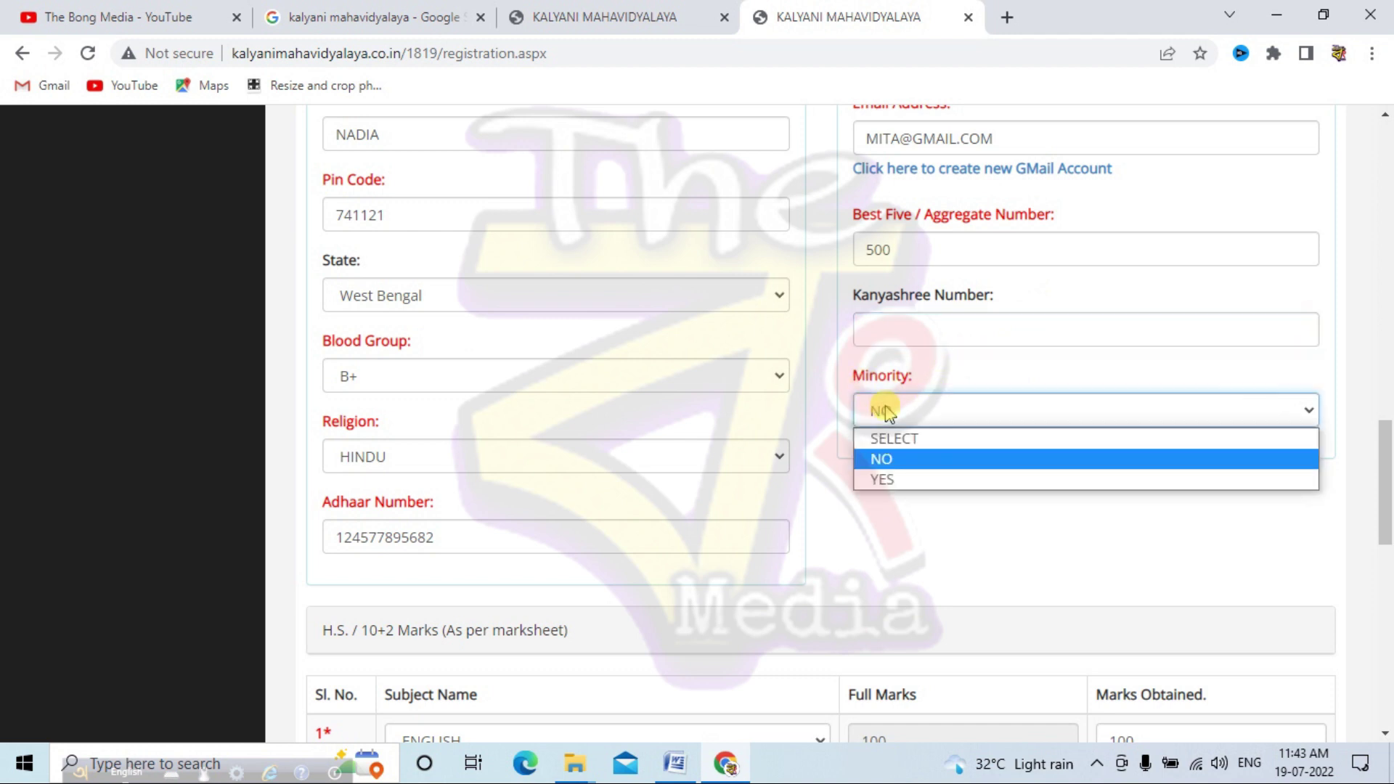
{"action": "left_click", "coordinate": [908, 535]}
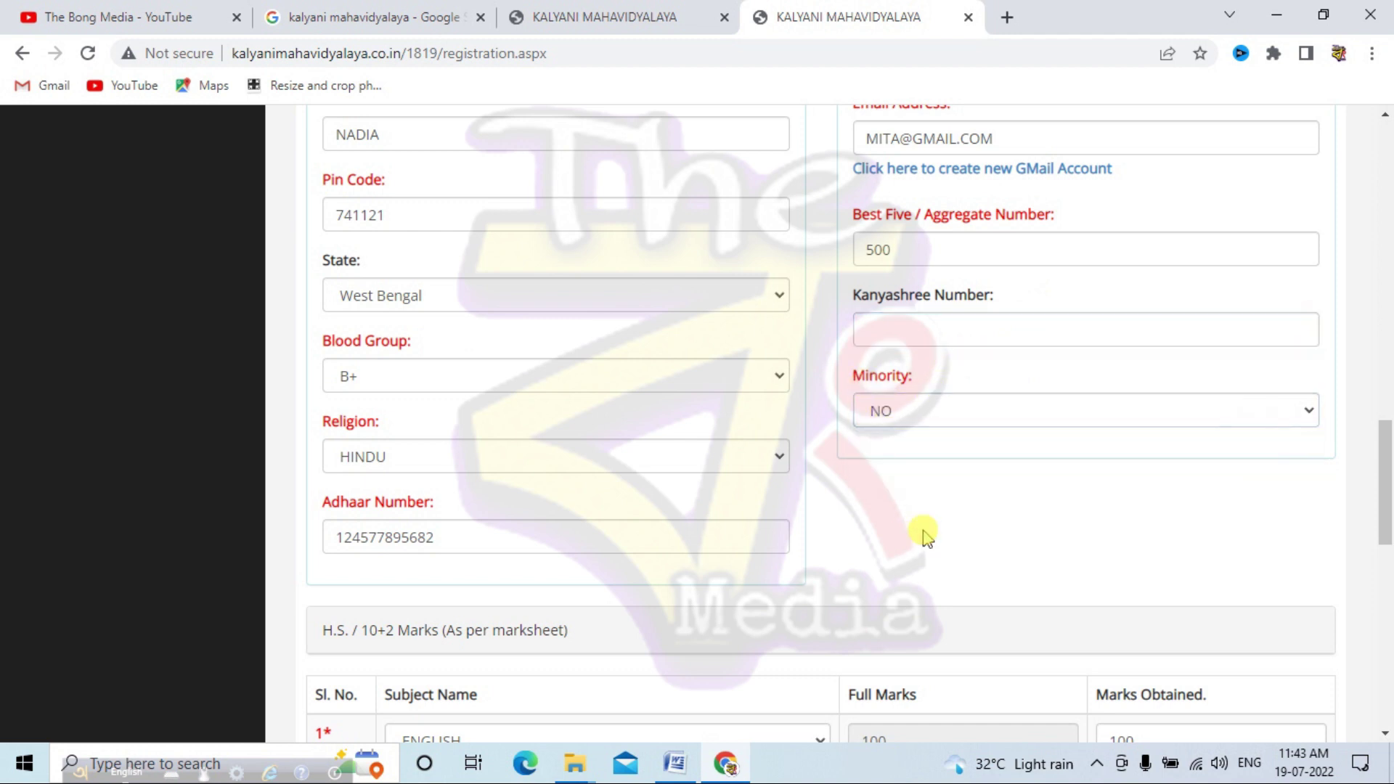
Step: Review the H.S. / 10+2 marks table, the honours course row and the Modern Indian Language field
{"action": "scroll", "coordinate": [925, 537], "scroll_direction": "down", "scroll_amount": 5}
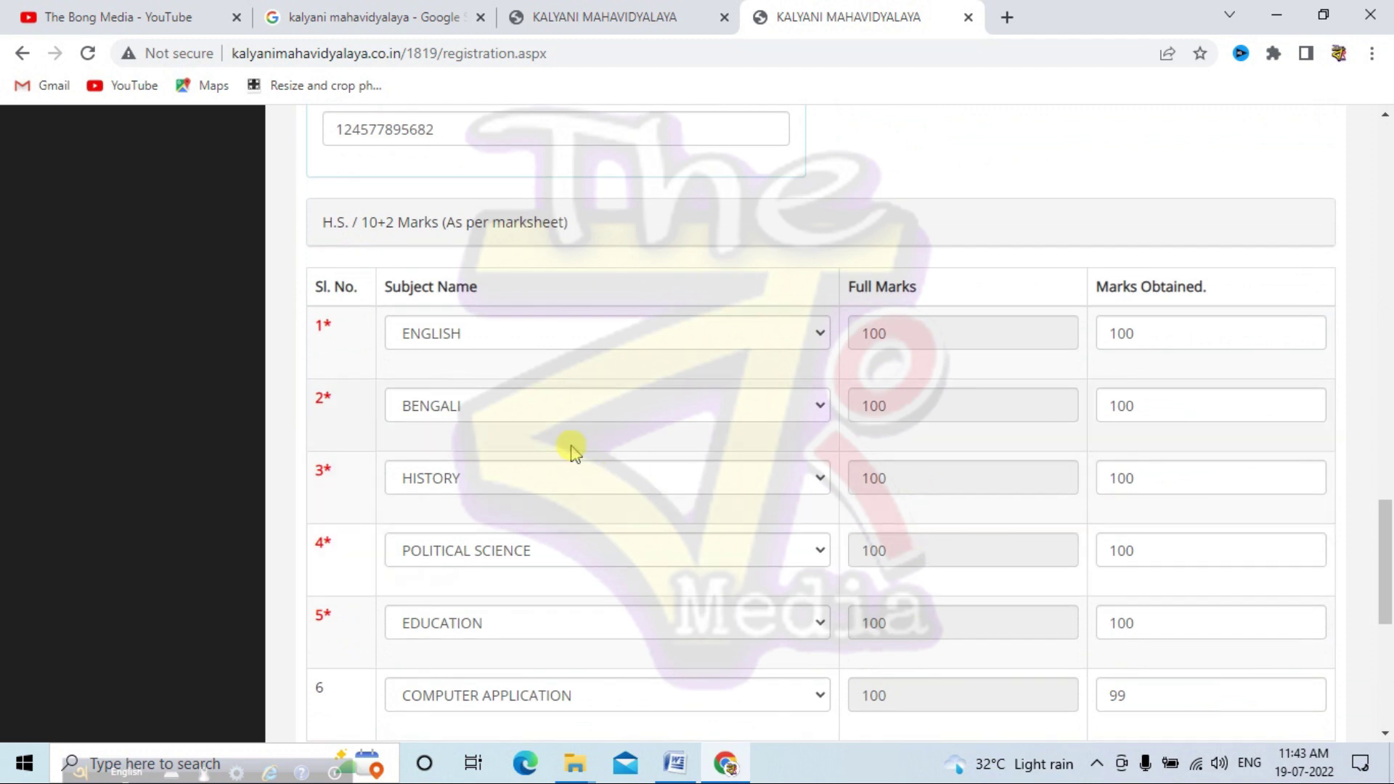
{"action": "scroll", "coordinate": [508, 337], "scroll_direction": "down", "scroll_amount": 1}
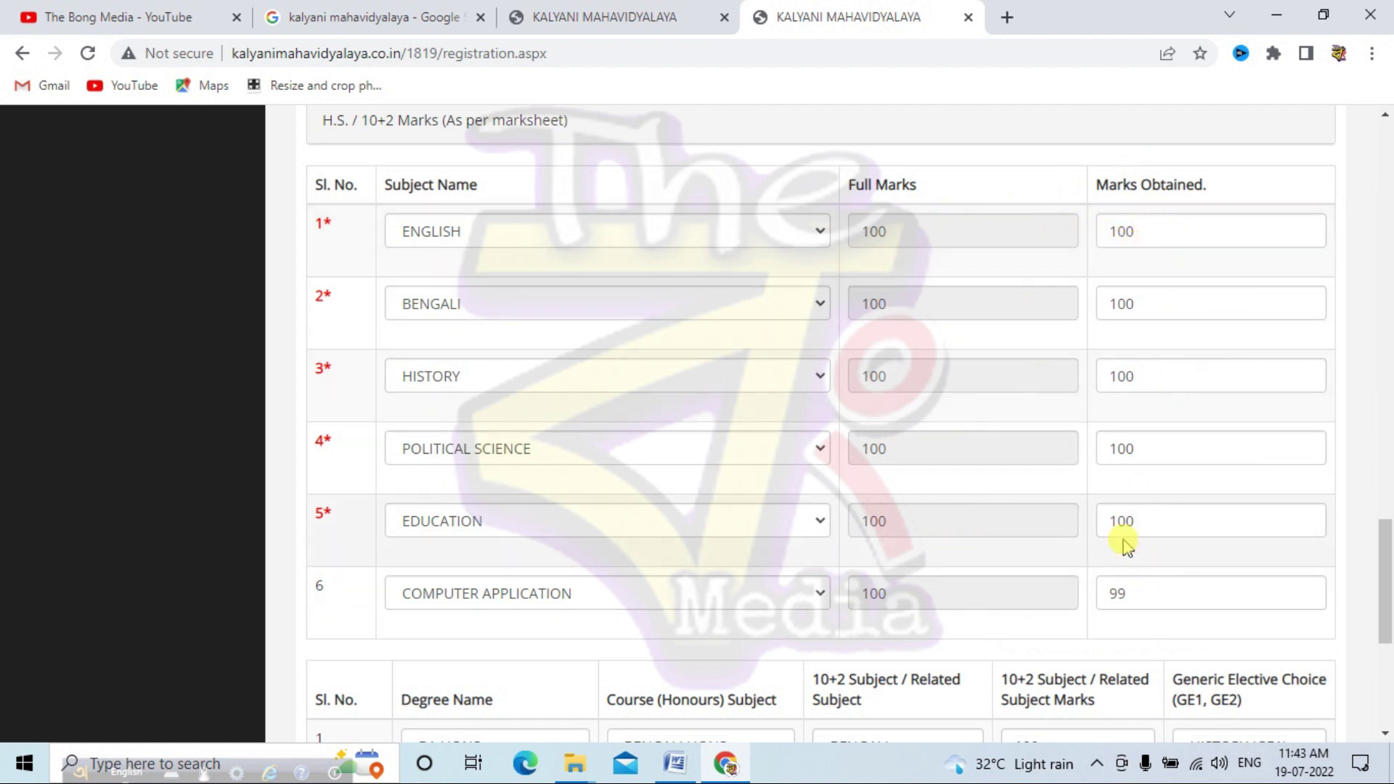
{"action": "scroll", "coordinate": [613, 569], "scroll_direction": "down", "scroll_amount": 3}
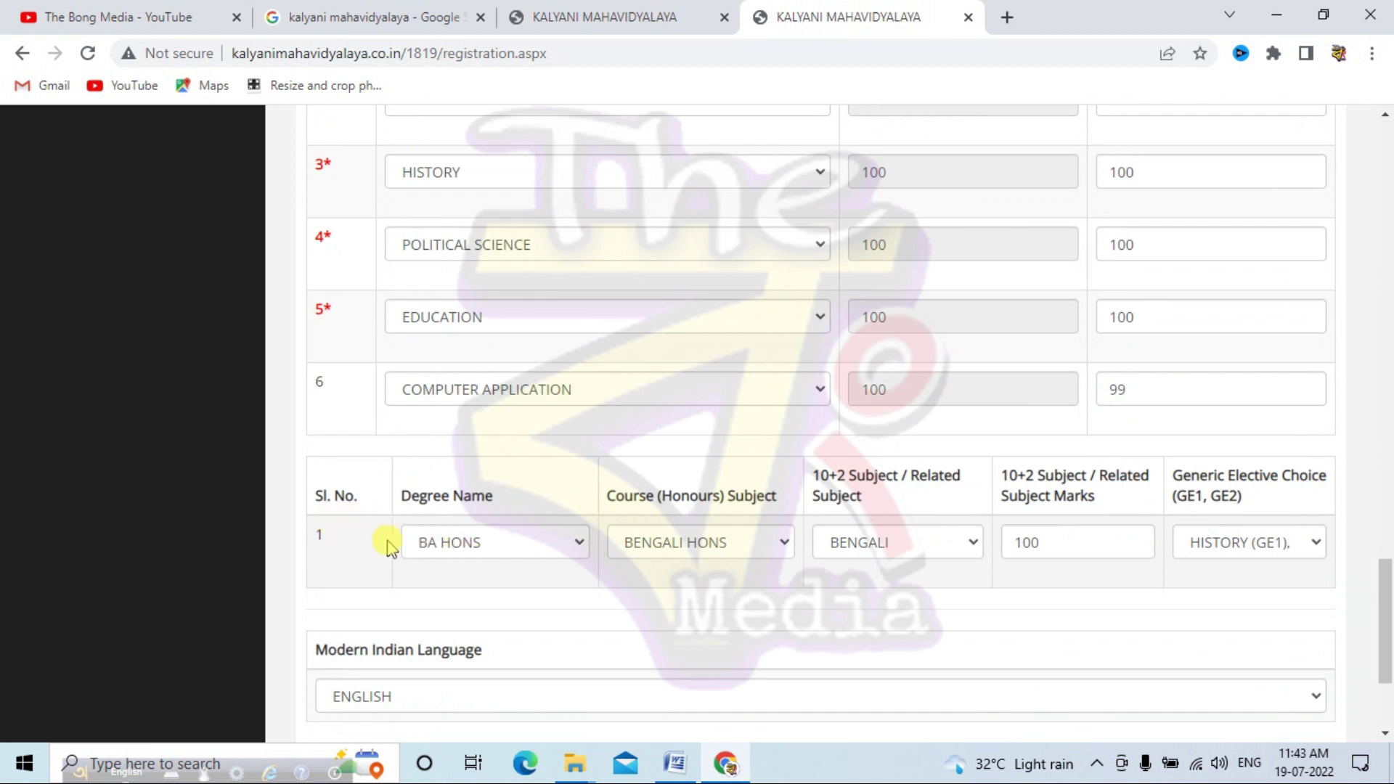
{"action": "scroll", "coordinate": [794, 575], "scroll_direction": "down", "scroll_amount": 1}
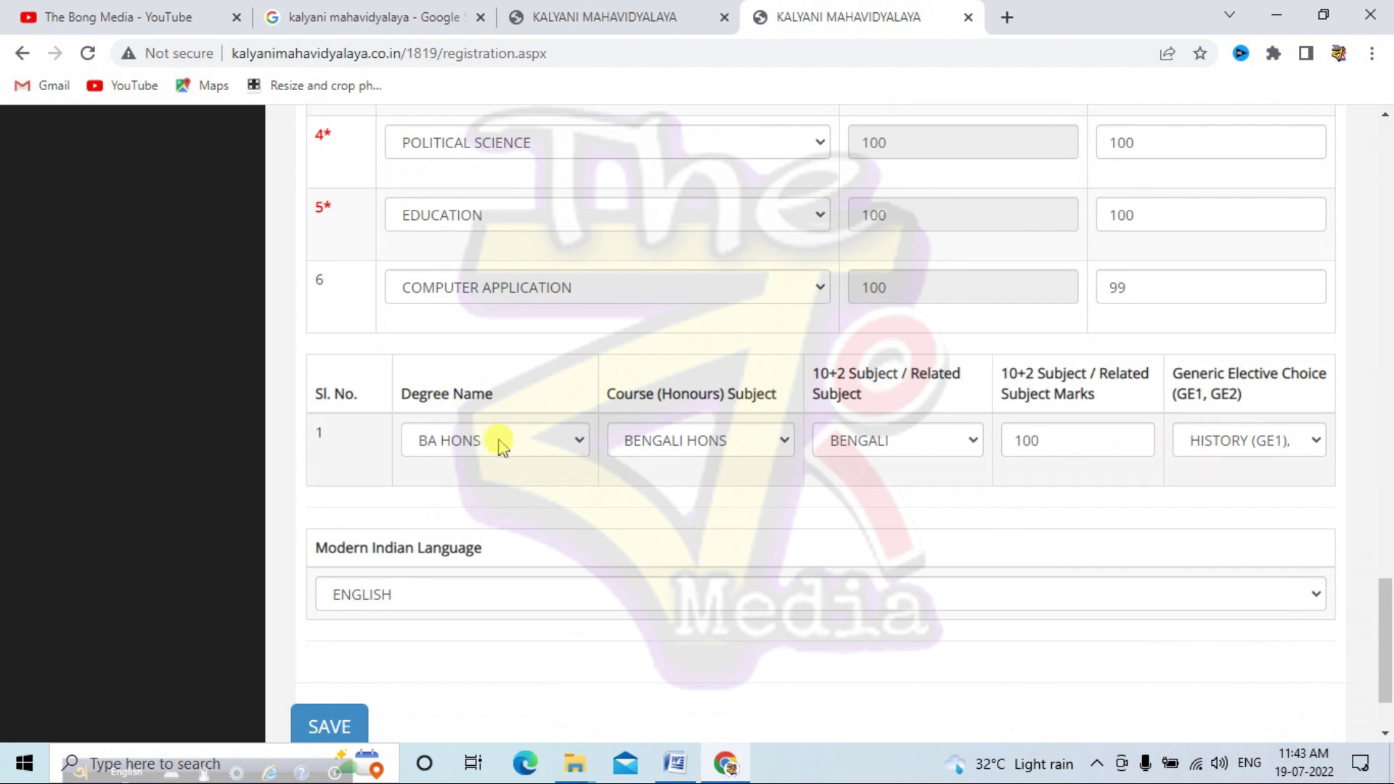
{"action": "scroll", "coordinate": [507, 445], "scroll_direction": "up", "scroll_amount": 9}
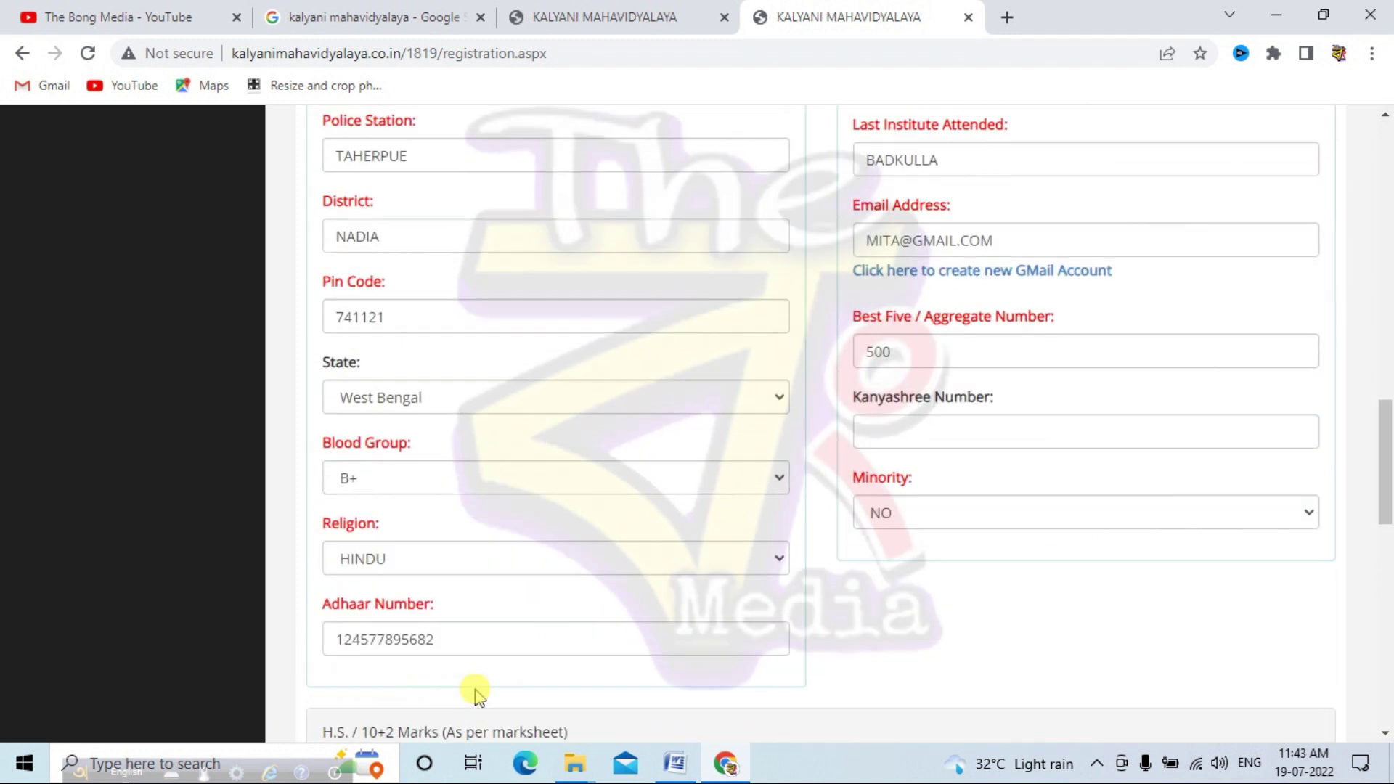
{"action": "scroll", "coordinate": [473, 690], "scroll_direction": "down", "scroll_amount": 8}
{"action": "scroll", "coordinate": [531, 496], "scroll_direction": "down", "scroll_amount": 3}
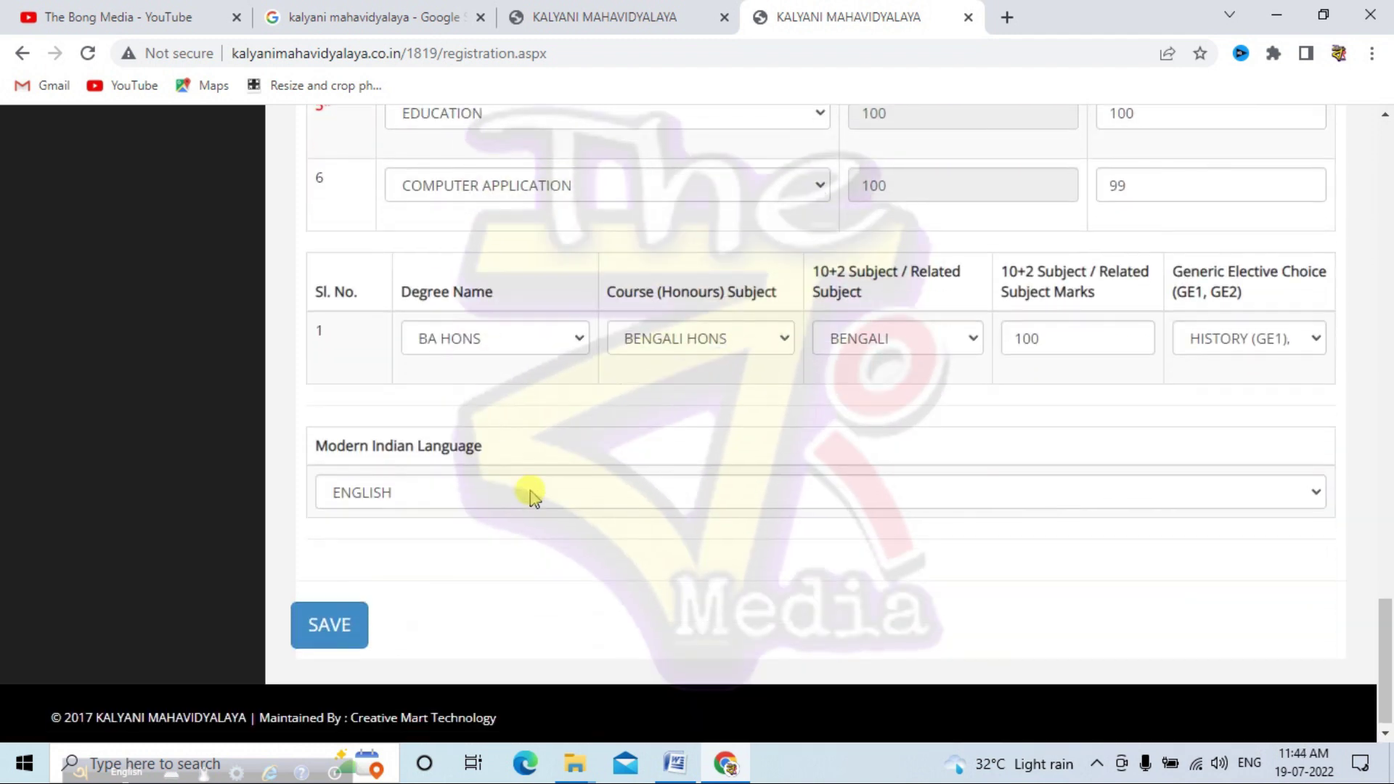
Step: Check the Degree Name and Course (Honours) Subject options in the honours course row, keeping BA HONS and BENGALI HONS
{"action": "scroll", "coordinate": [531, 496], "scroll_direction": "up", "scroll_amount": 1}
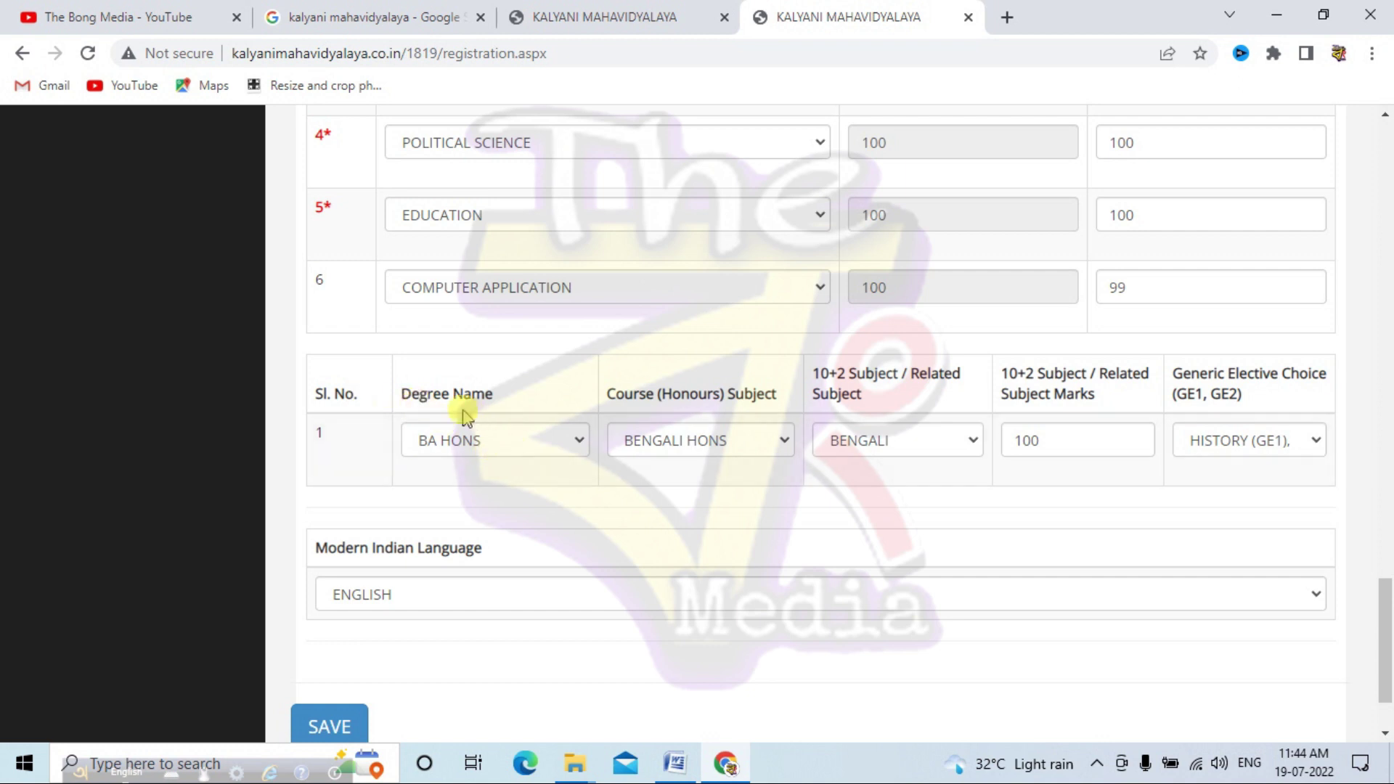
{"action": "left_click", "coordinate": [536, 445]}
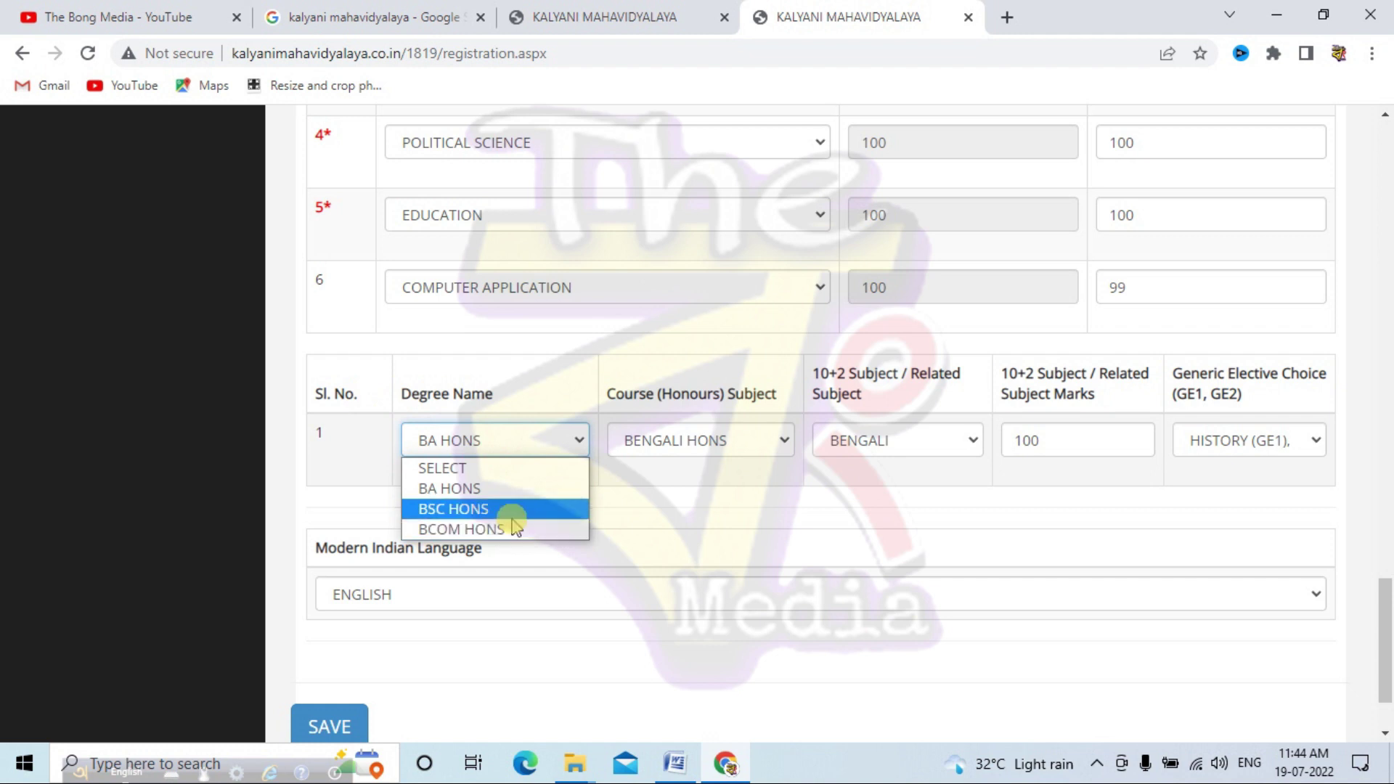
{"action": "left_click", "coordinate": [639, 488]}
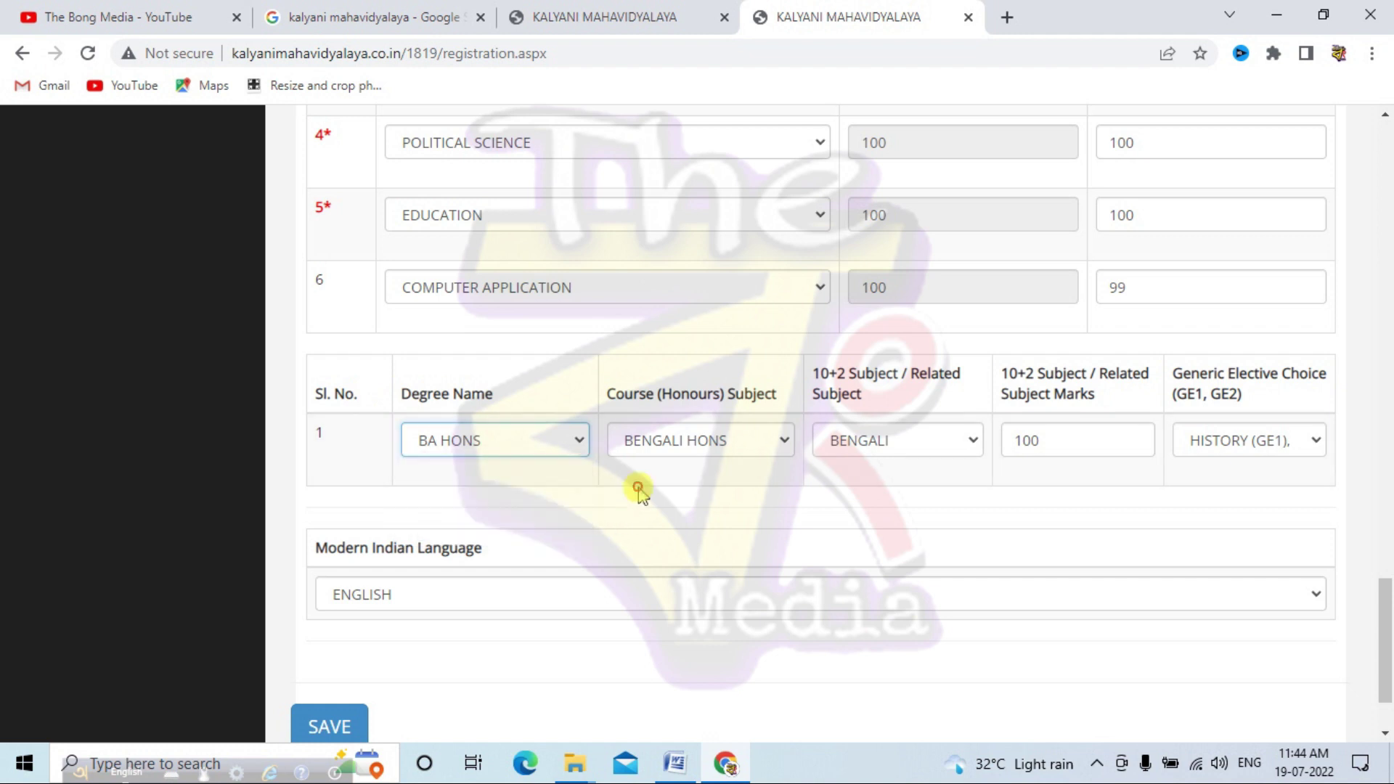
{"action": "left_click", "coordinate": [573, 448]}
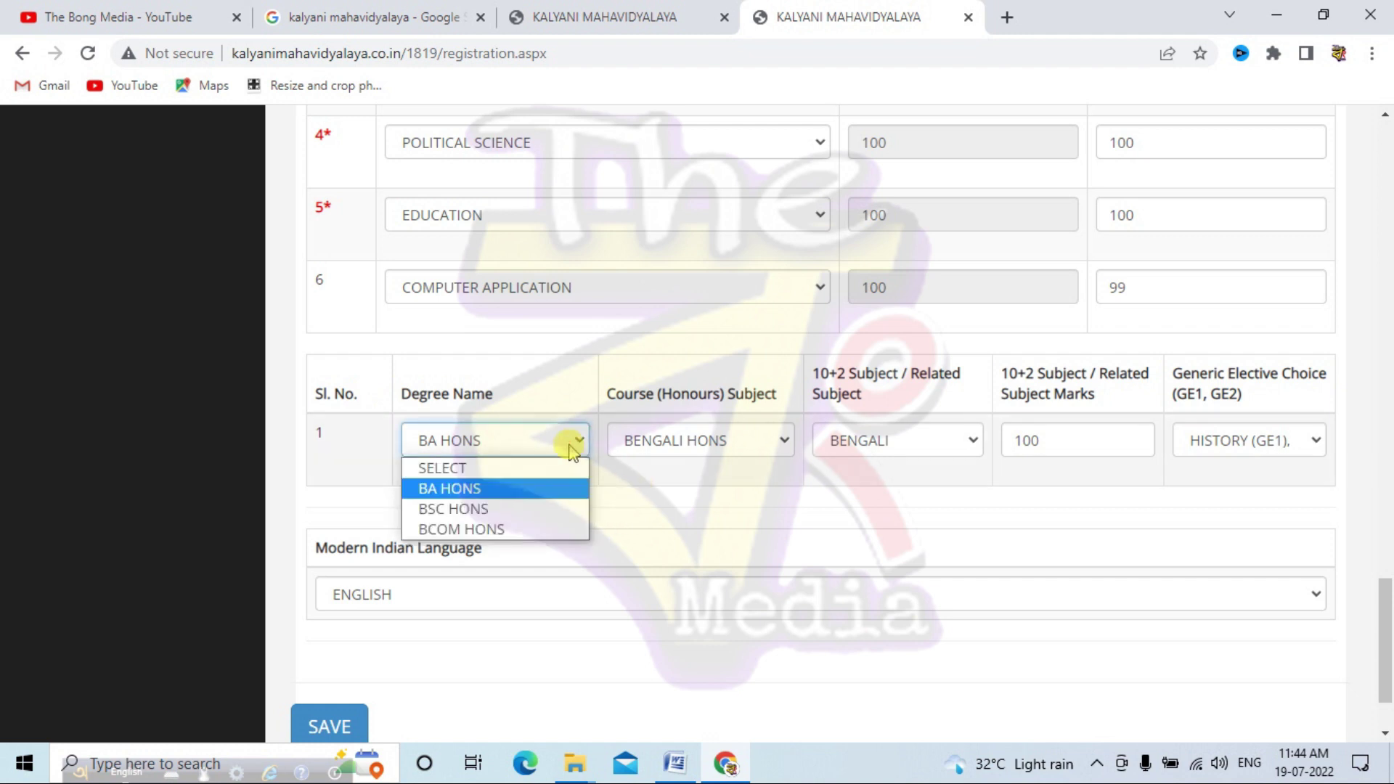
{"action": "left_click", "coordinate": [642, 520]}
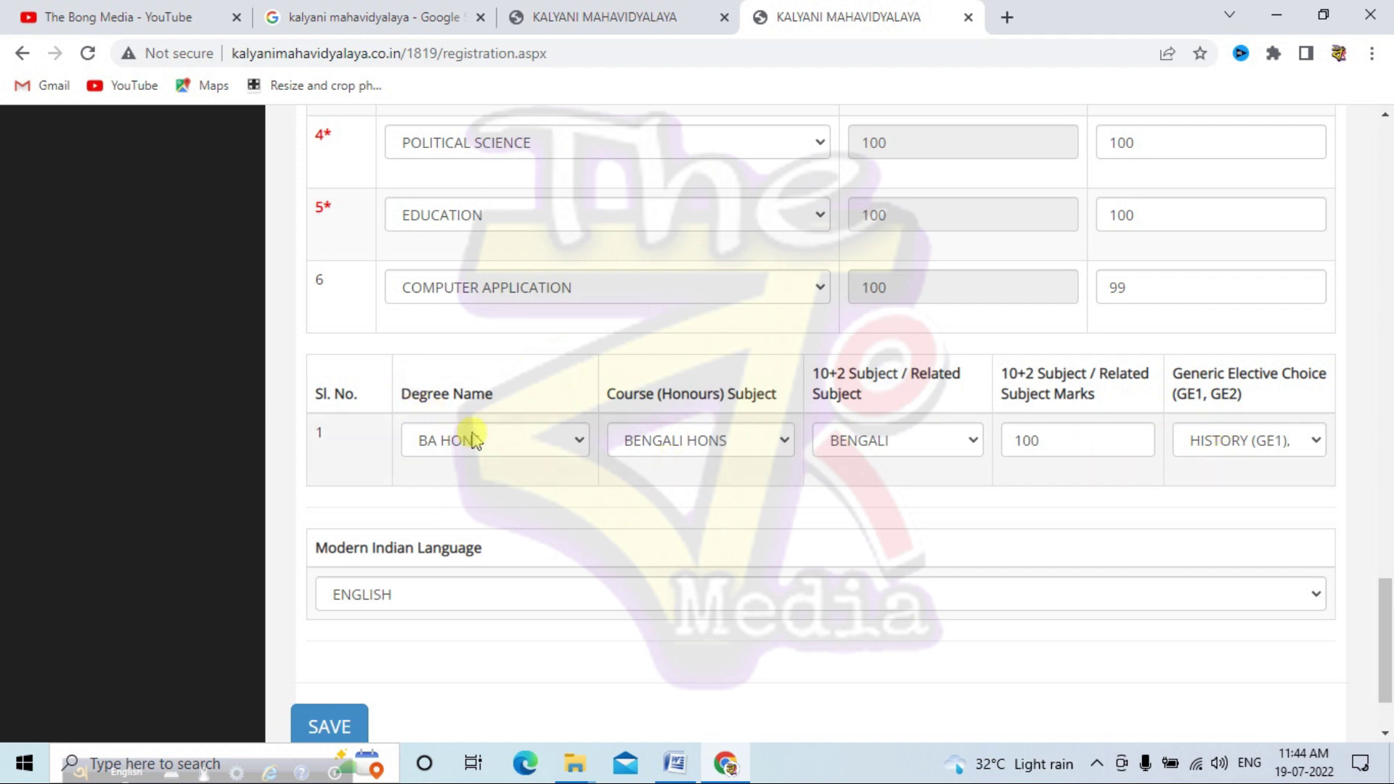
{"action": "left_click", "coordinate": [676, 441]}
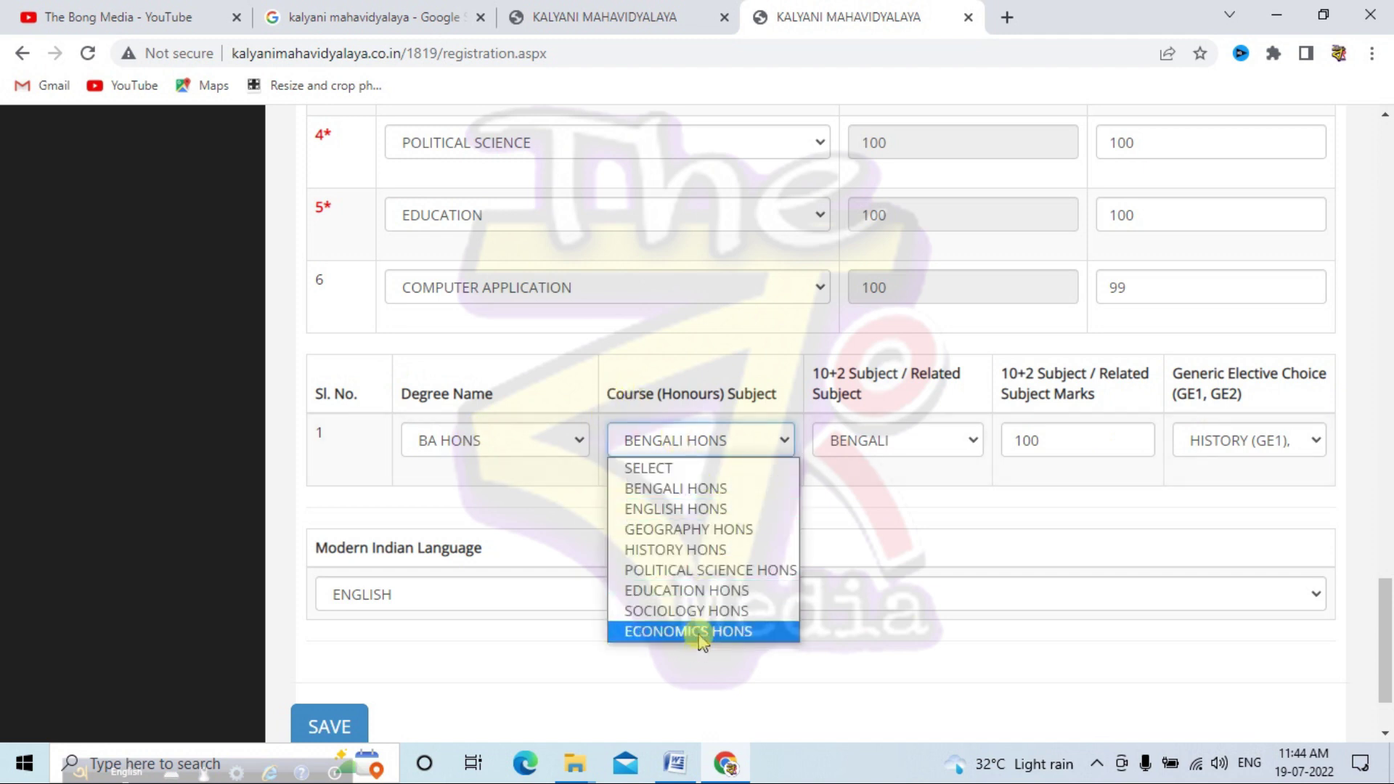
{"action": "left_click", "coordinate": [892, 501]}
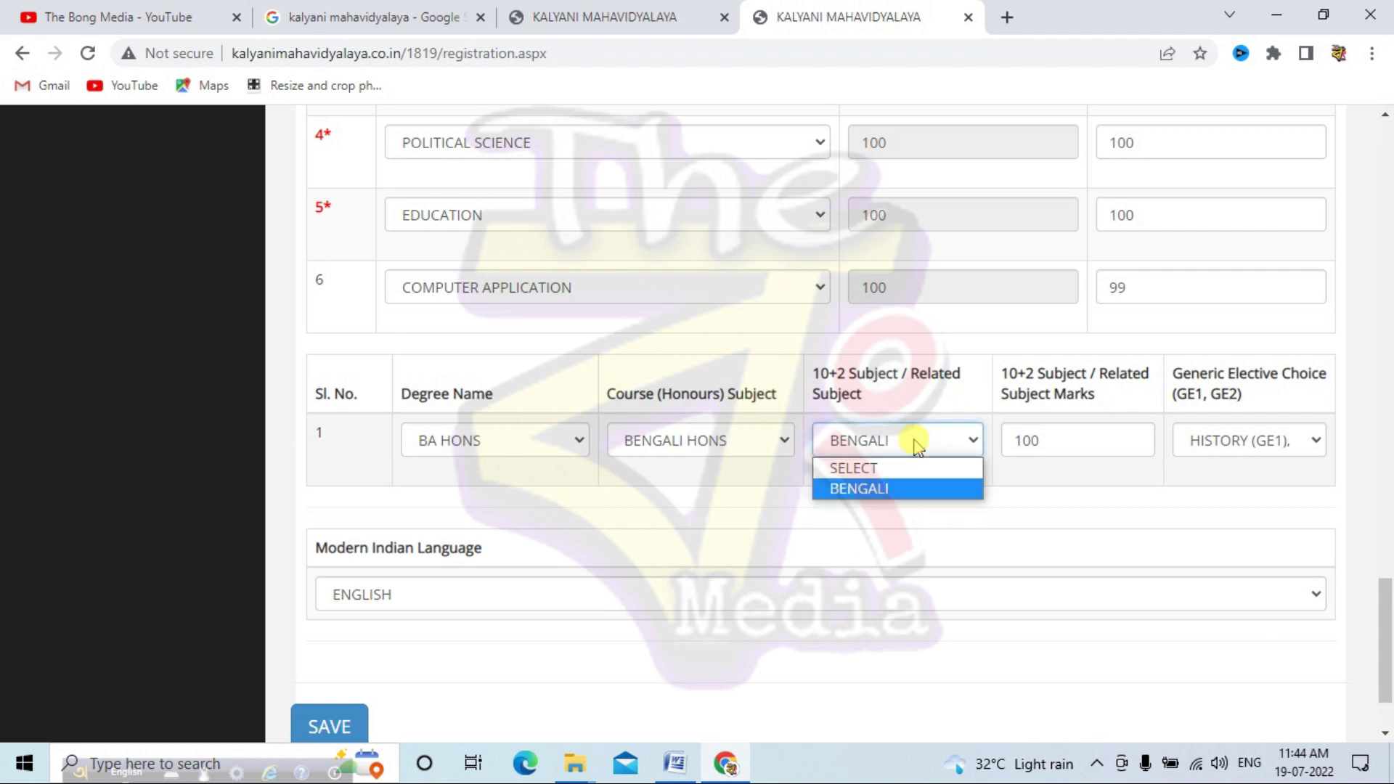
Step: Check the related subject, its marks, the Generic Elective Choice and the Modern Indian Language options without changing them
{"action": "left_click", "coordinate": [909, 490]}
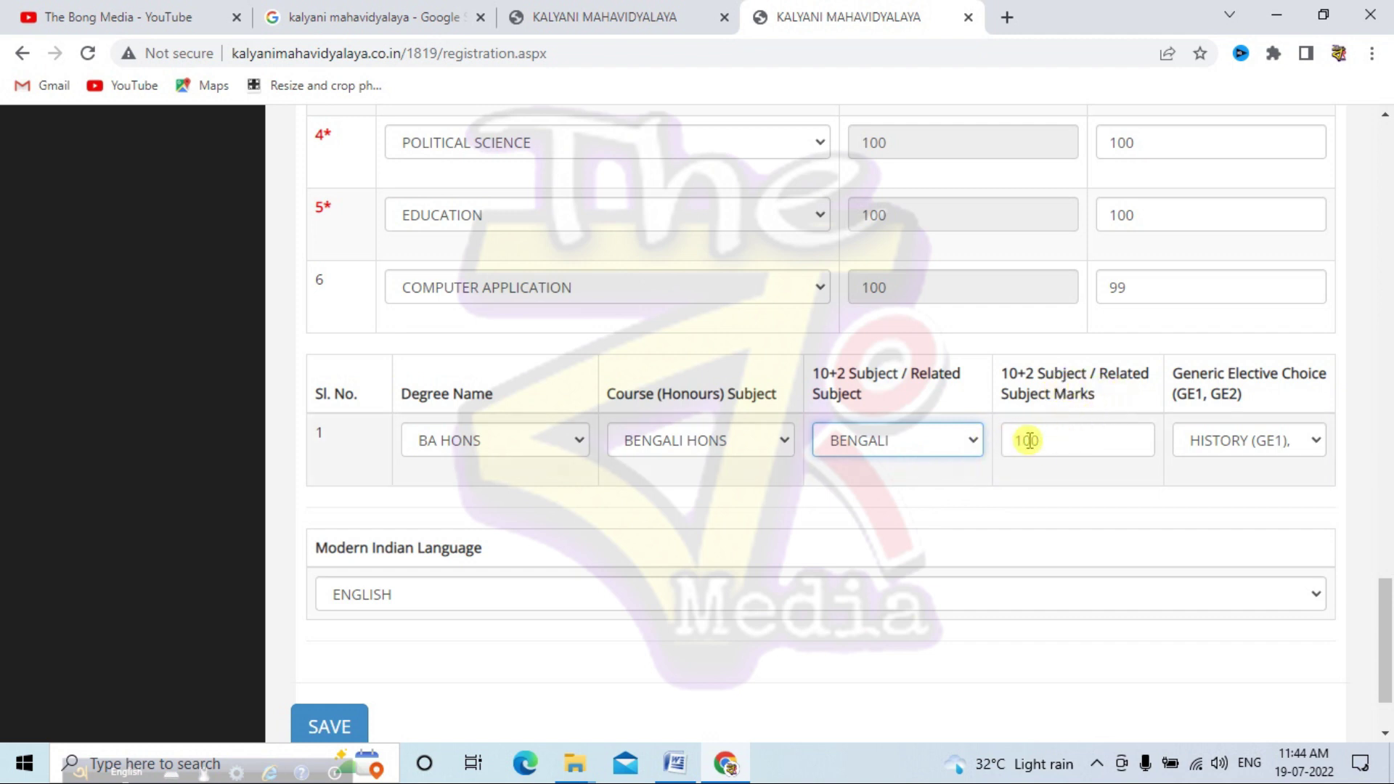
{"action": "left_click_drag", "start_coordinate": [1017, 440], "coordinate": [1088, 441]}
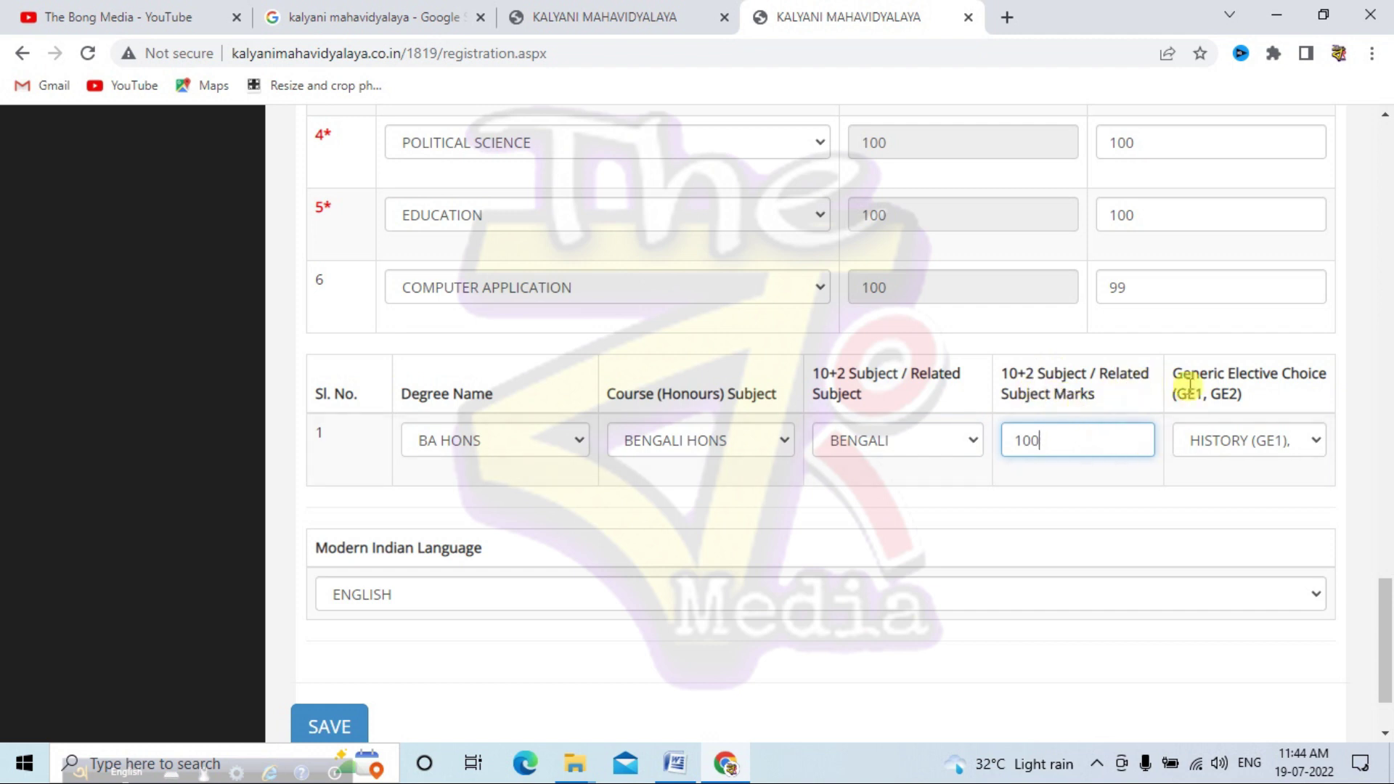
{"action": "left_click", "coordinate": [1264, 441]}
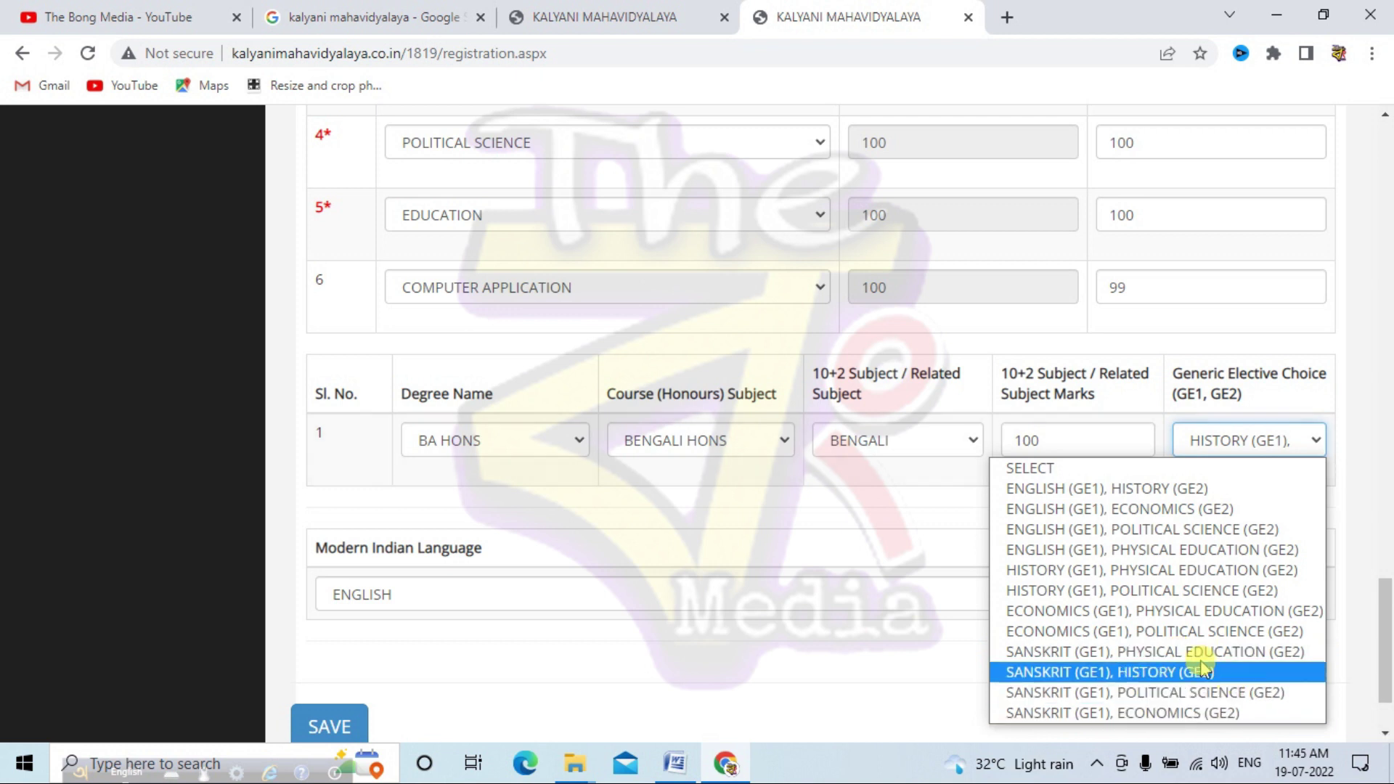
{"action": "left_click", "coordinate": [959, 473]}
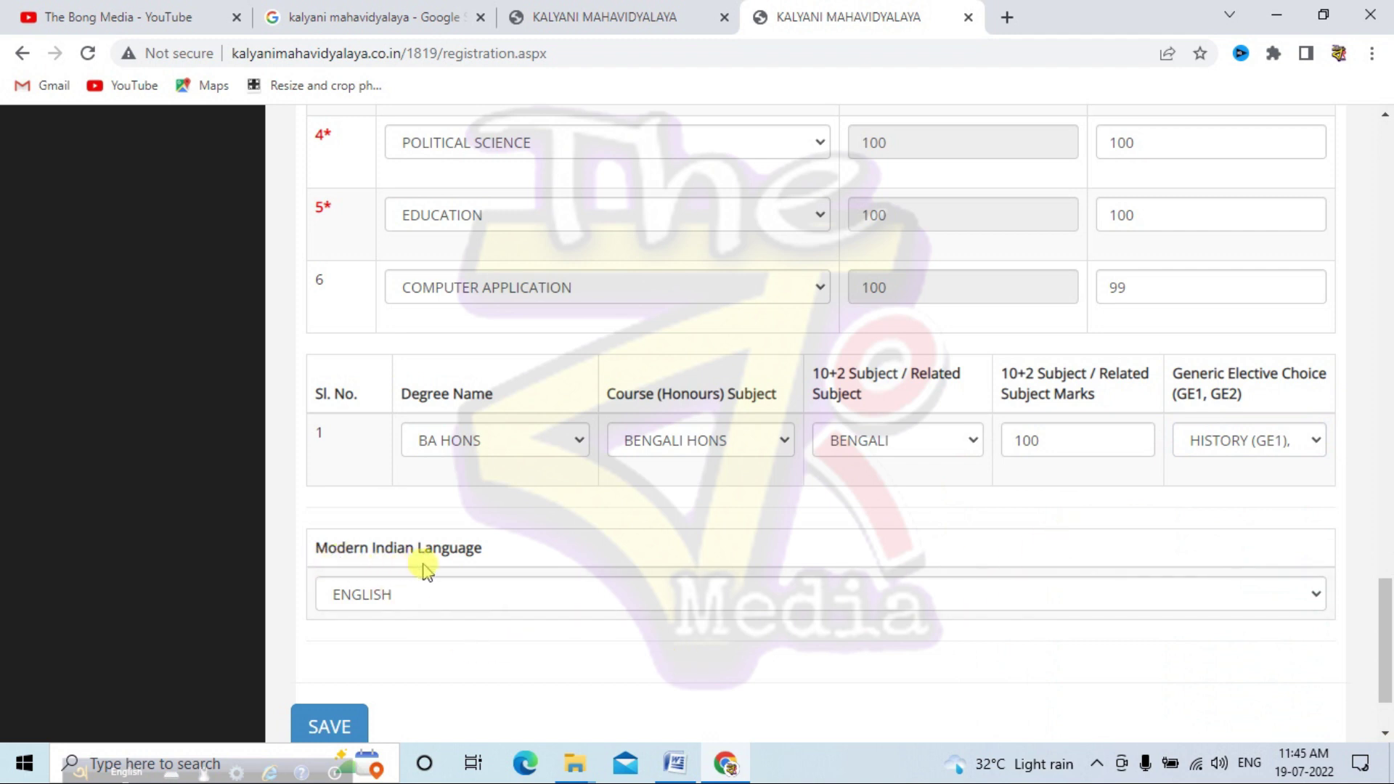
{"action": "left_click", "coordinate": [480, 601]}
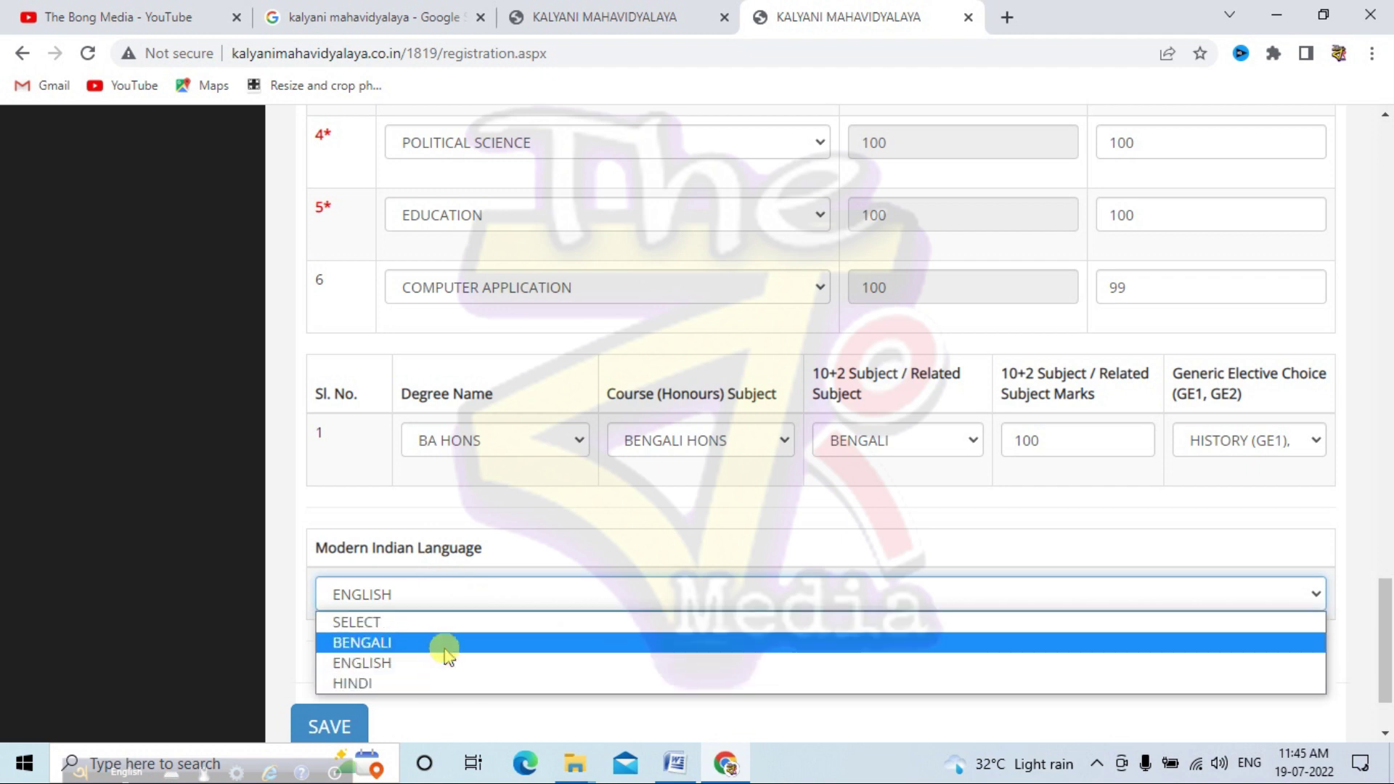
{"action": "left_click", "coordinate": [532, 572]}
Step: Look over the completed admission form once more and save it
{"action": "scroll", "coordinate": [908, 594], "scroll_direction": "down", "scroll_amount": 2}
{"action": "scroll", "coordinate": [896, 607], "scroll_direction": "up", "scroll_amount": 10}
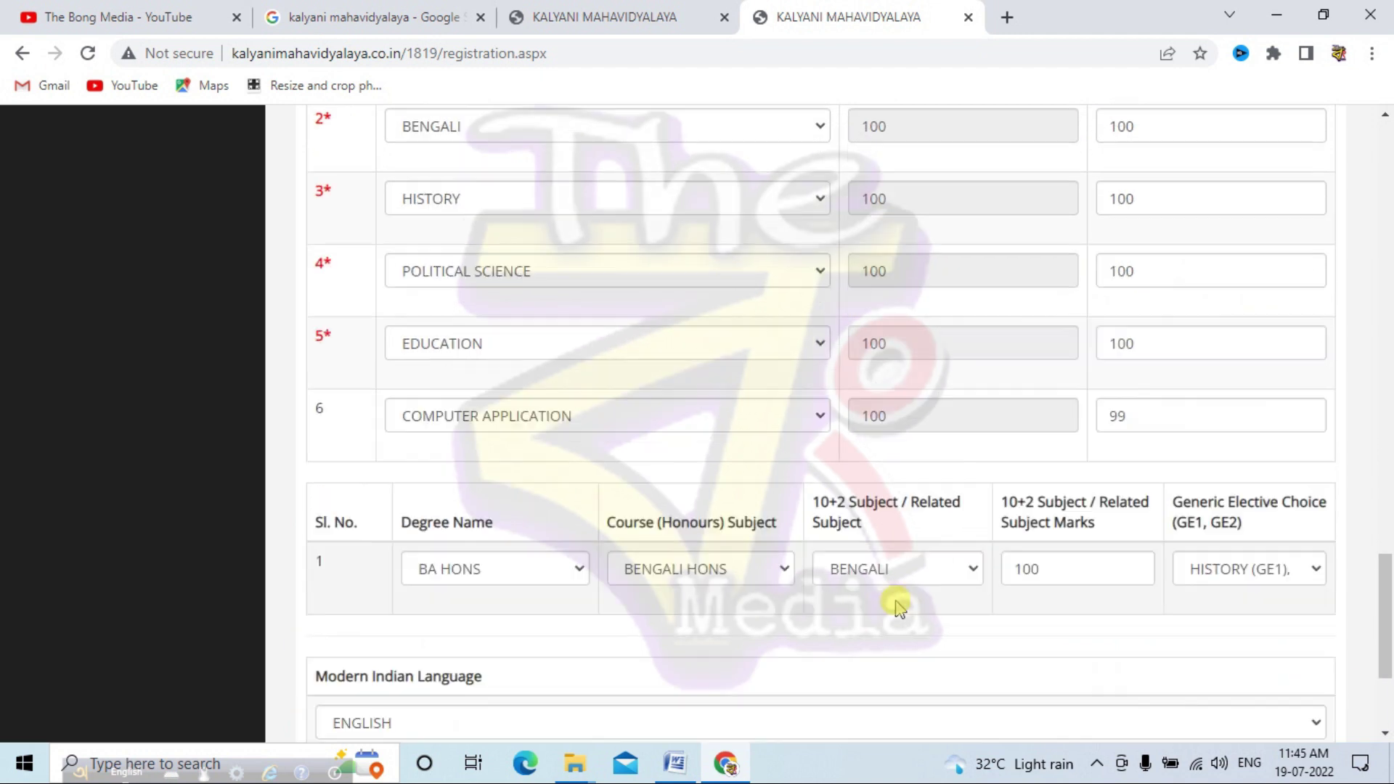
{"action": "scroll", "coordinate": [882, 652], "scroll_direction": "up", "scroll_amount": 15}
{"action": "scroll", "coordinate": [879, 676], "scroll_direction": "down", "scroll_amount": 14}
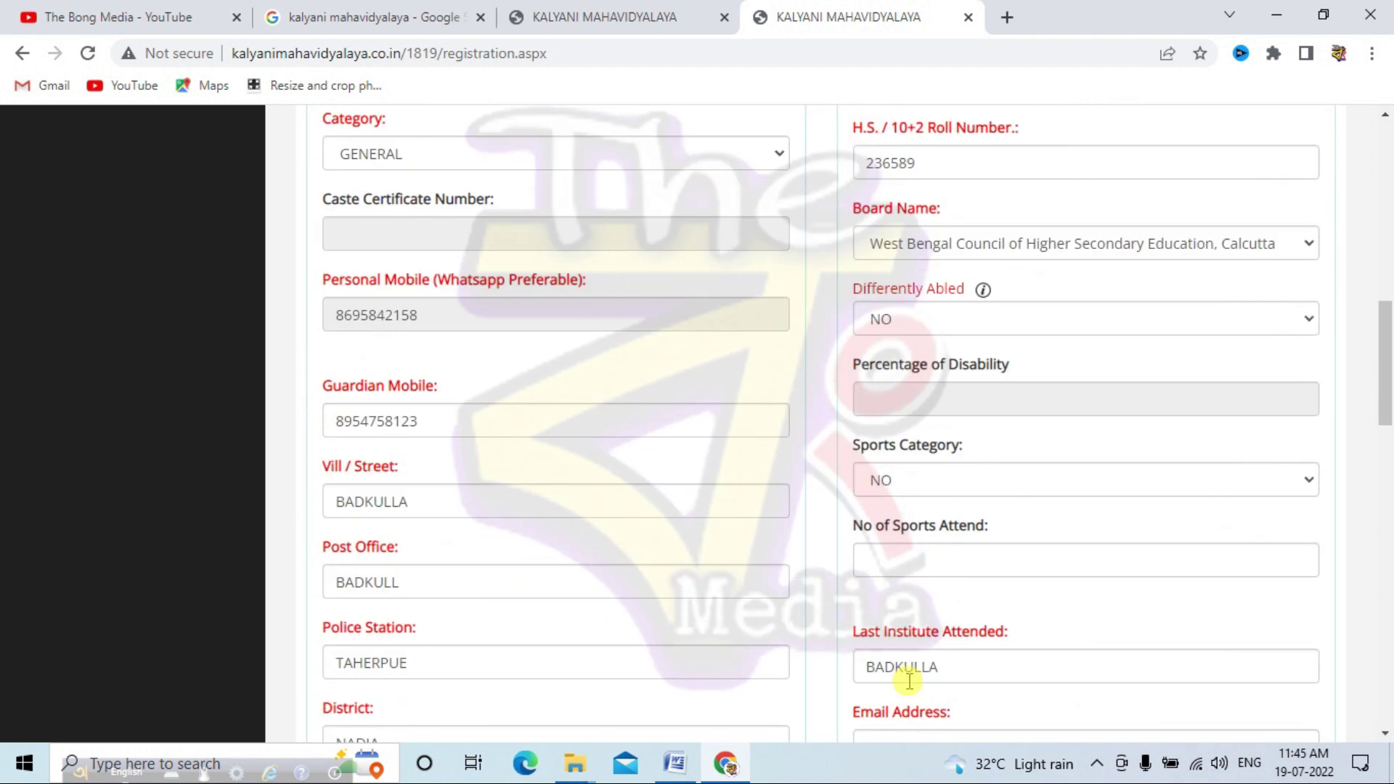
{"action": "scroll", "coordinate": [915, 675], "scroll_direction": "down", "scroll_amount": 10}
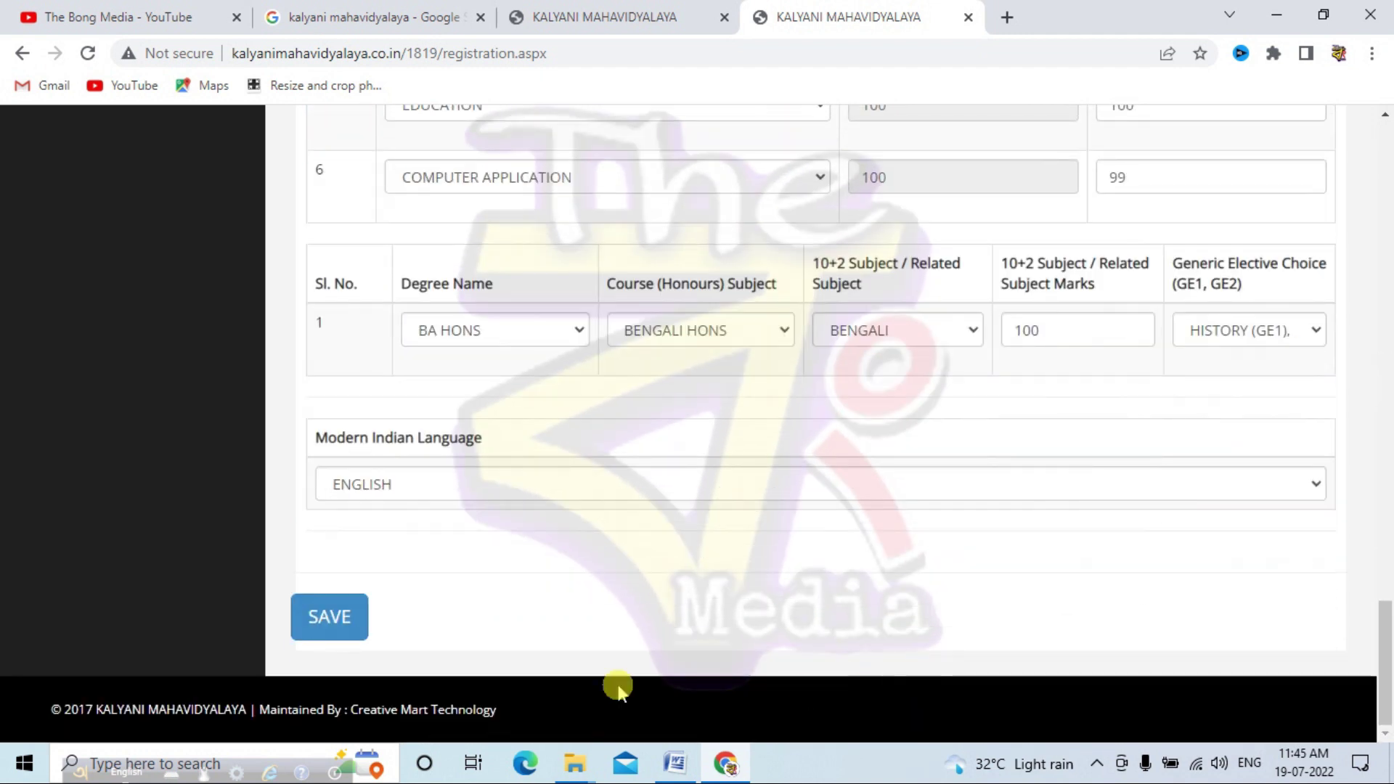
{"action": "left_click", "coordinate": [342, 621]}
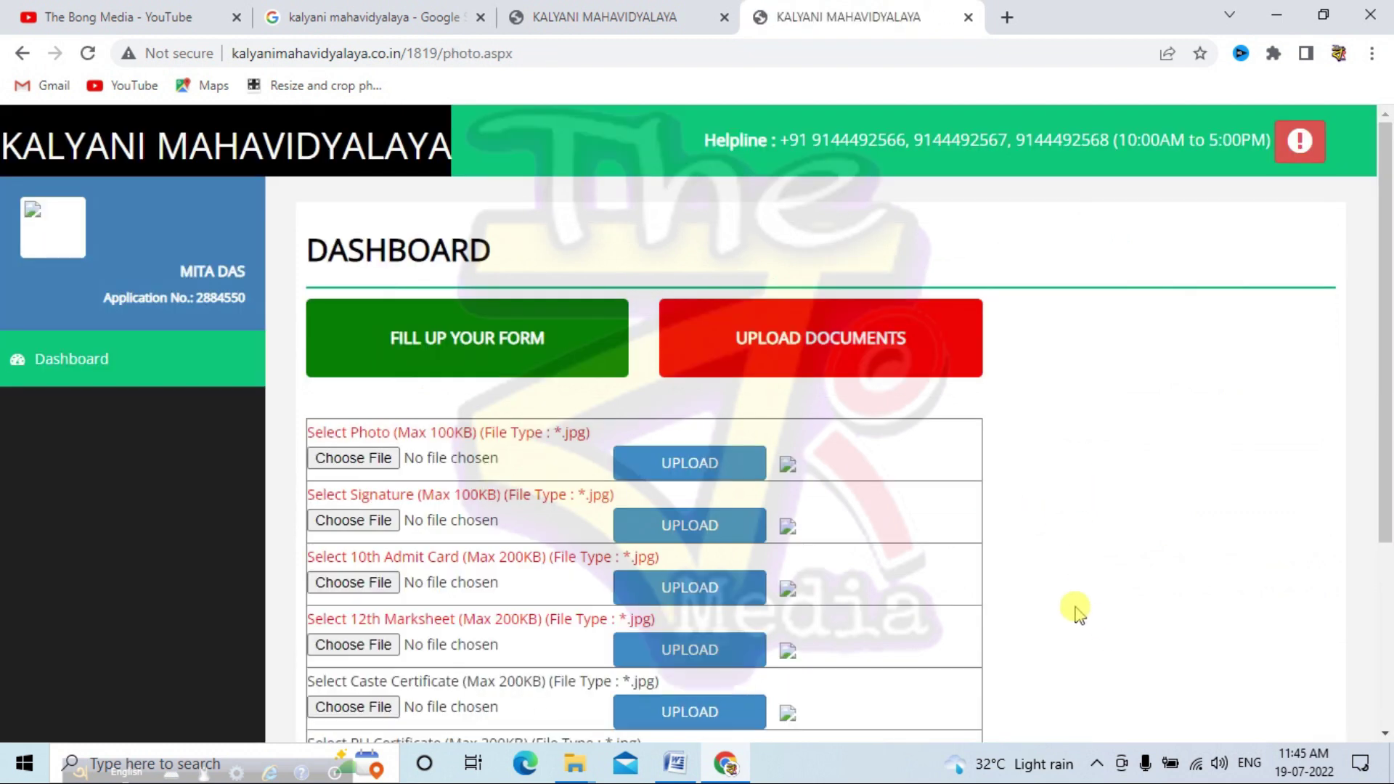
Step: Examine the list of documents to upload and the maximum file size allowed for the photo
{"action": "scroll", "coordinate": [1106, 564], "scroll_direction": "down", "scroll_amount": 1}
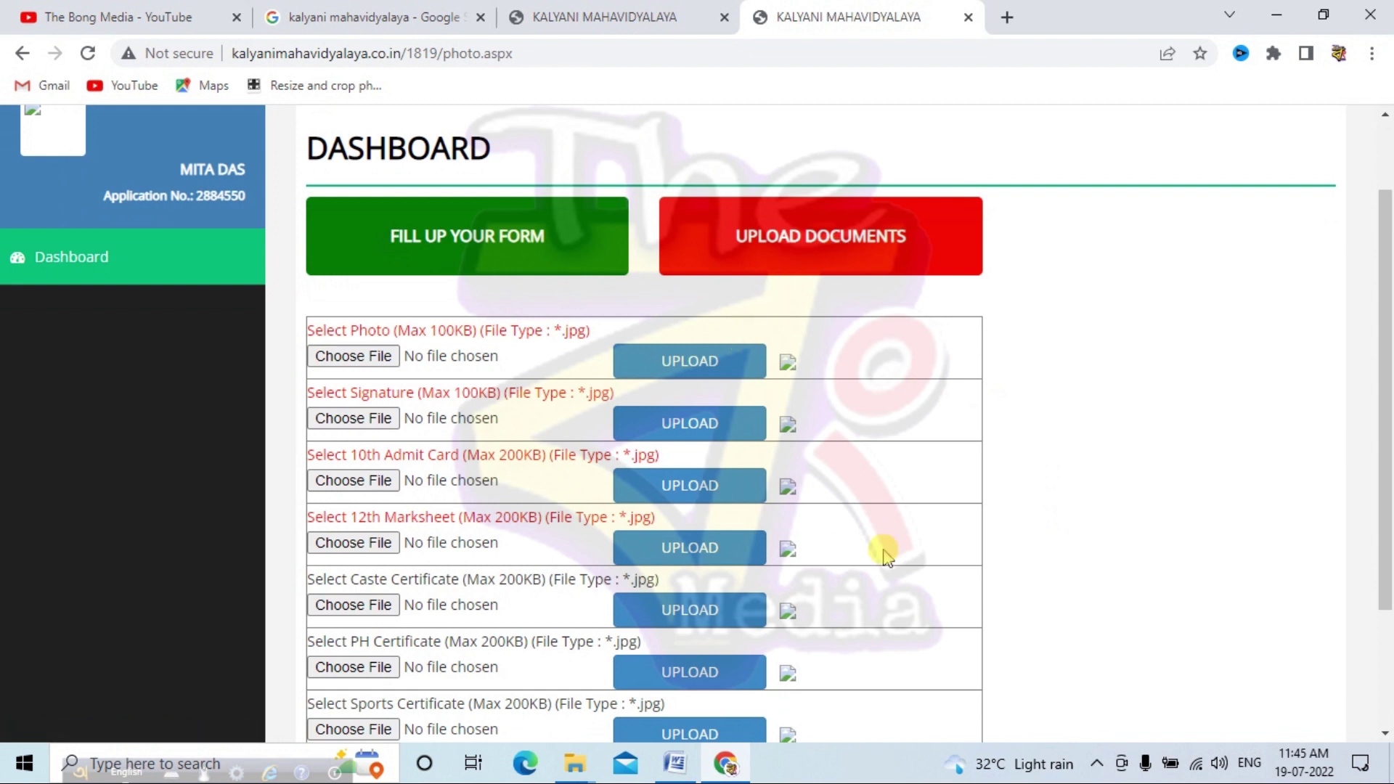
{"action": "scroll", "coordinate": [1000, 551], "scroll_direction": "down", "scroll_amount": 2}
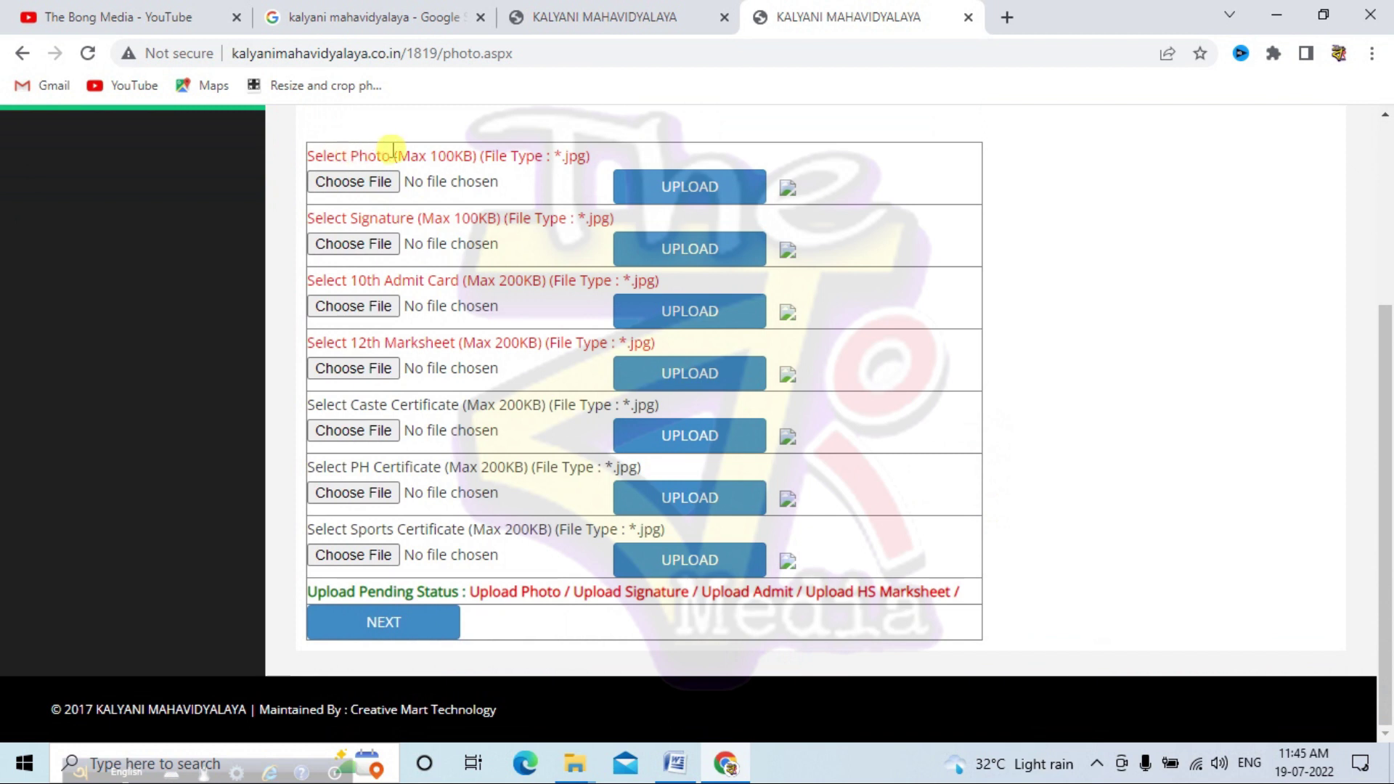
{"action": "left_click_drag", "start_coordinate": [402, 158], "coordinate": [471, 165]}
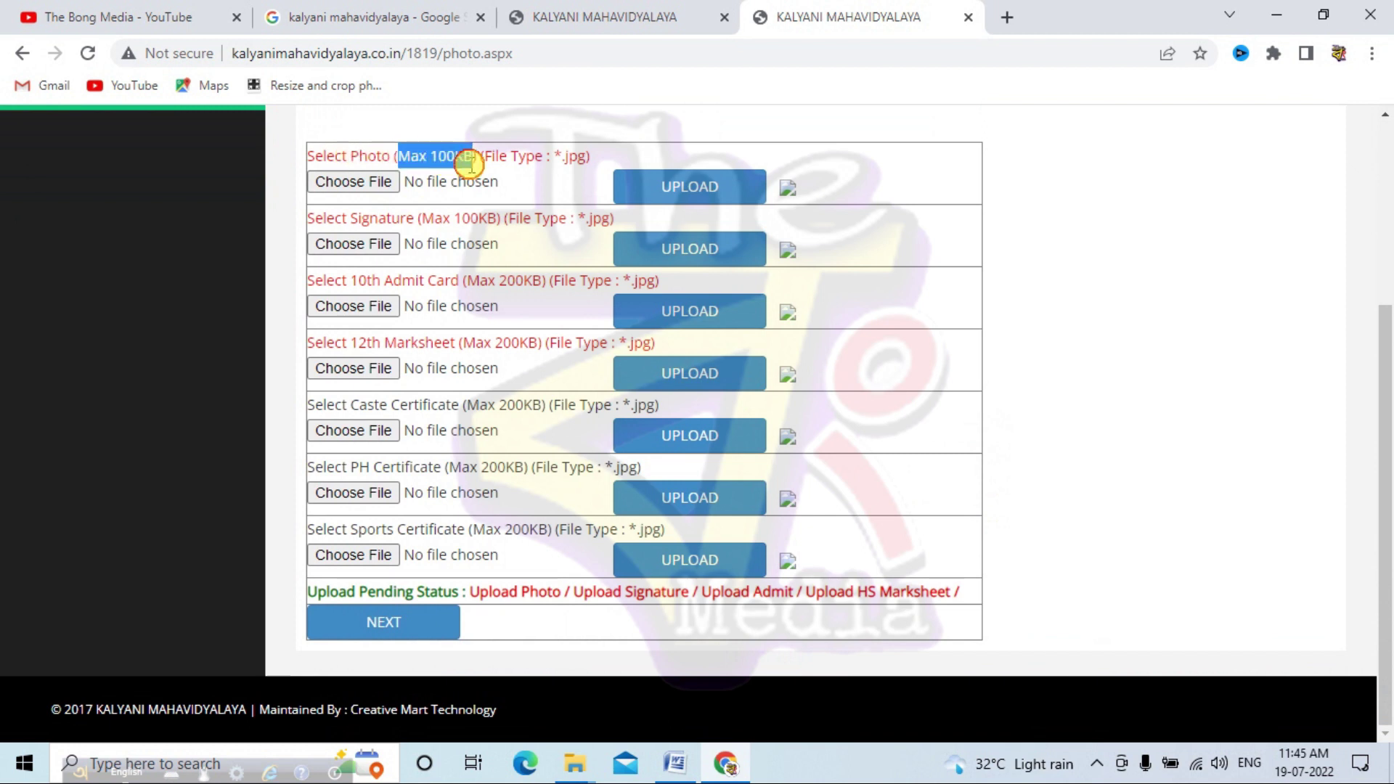
{"action": "left_click", "coordinate": [494, 172]}
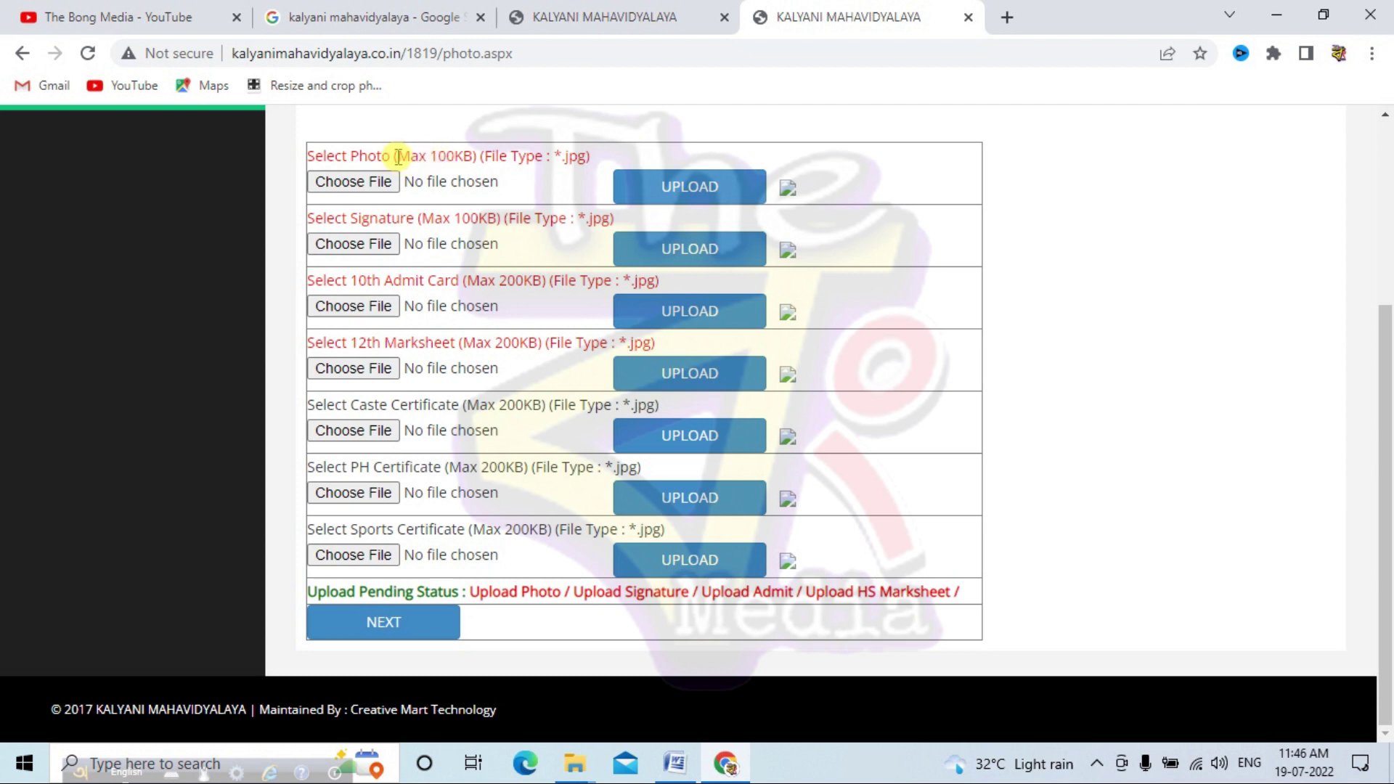
Step: Upload pho.jpg from New folder on the Desktop as the applicant's photo
{"action": "left_click", "coordinate": [371, 187]}
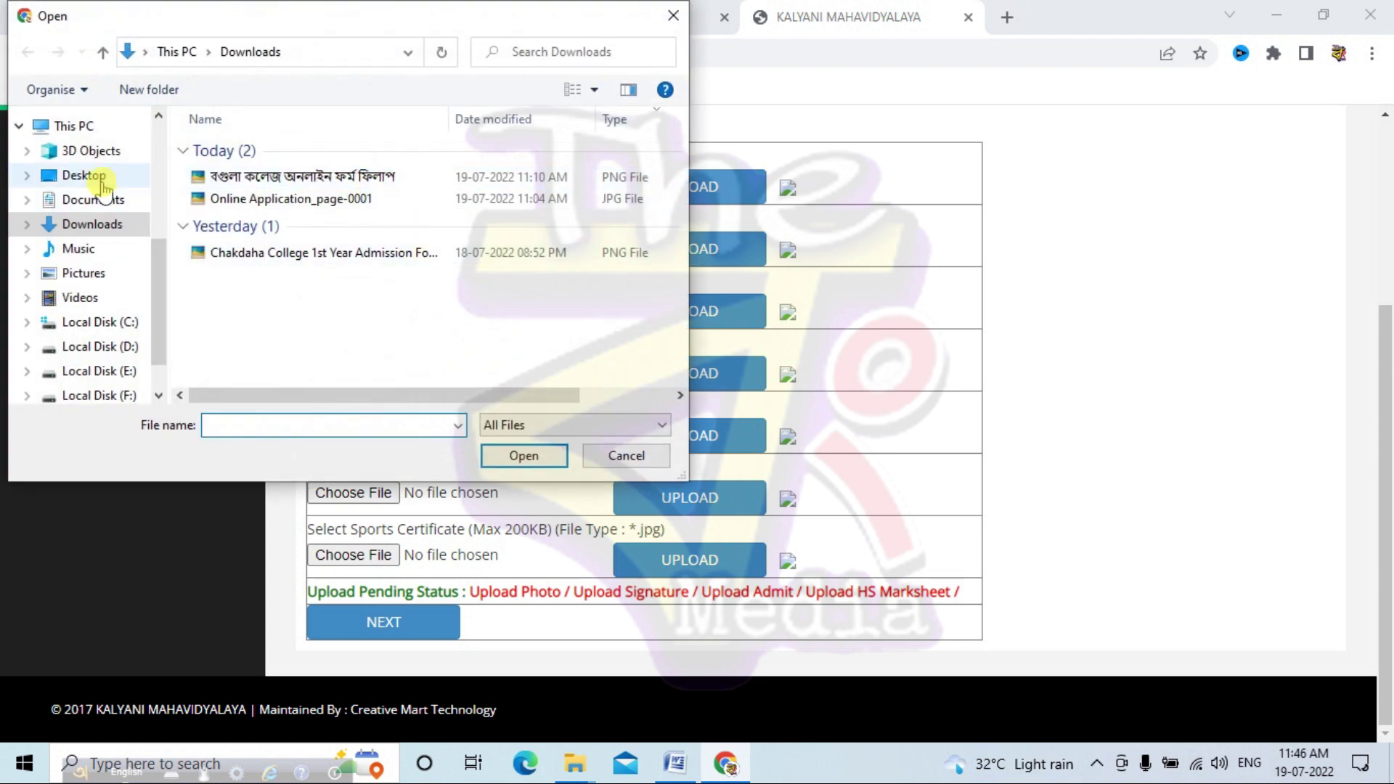
{"action": "left_click", "coordinate": [102, 183]}
{"action": "double_click", "coordinate": [258, 172]}
{"action": "double_click", "coordinate": [262, 172]}
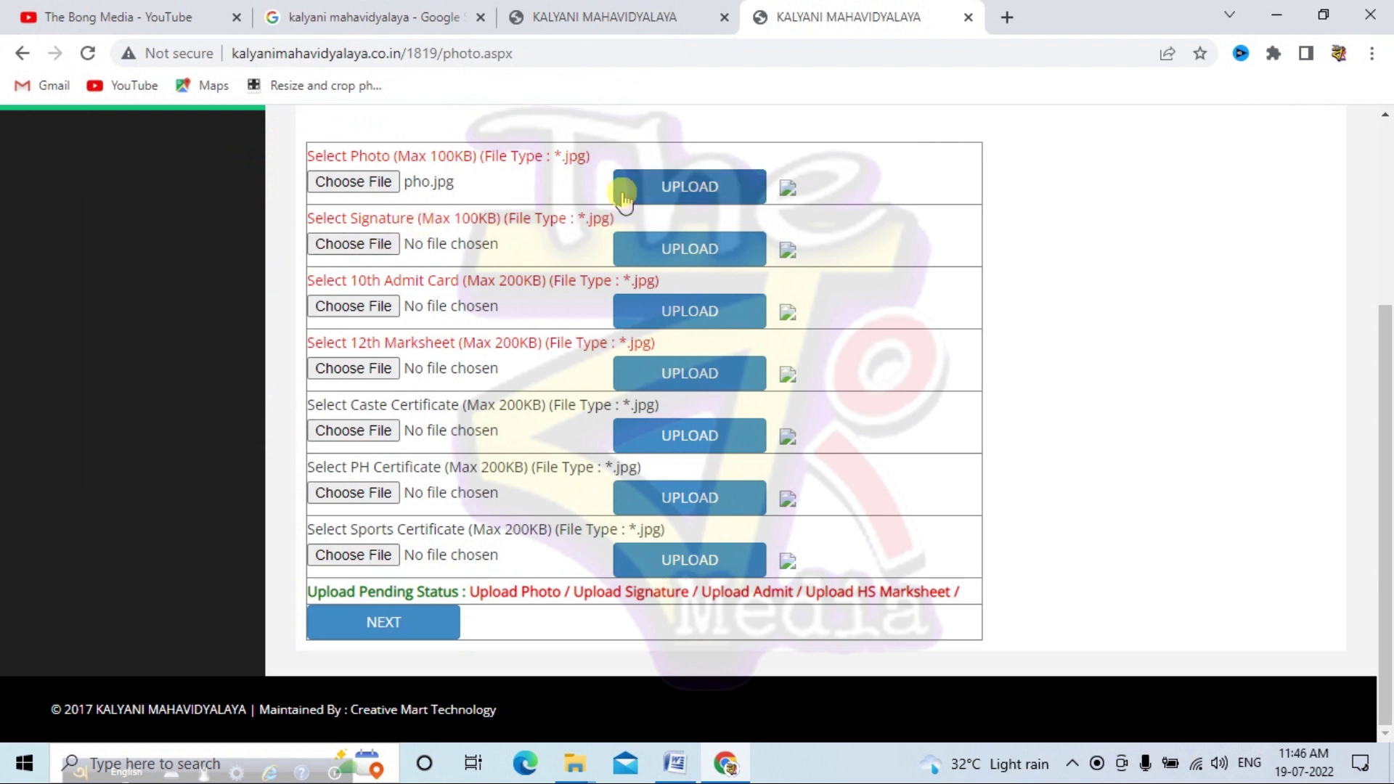
{"action": "left_click", "coordinate": [667, 188]}
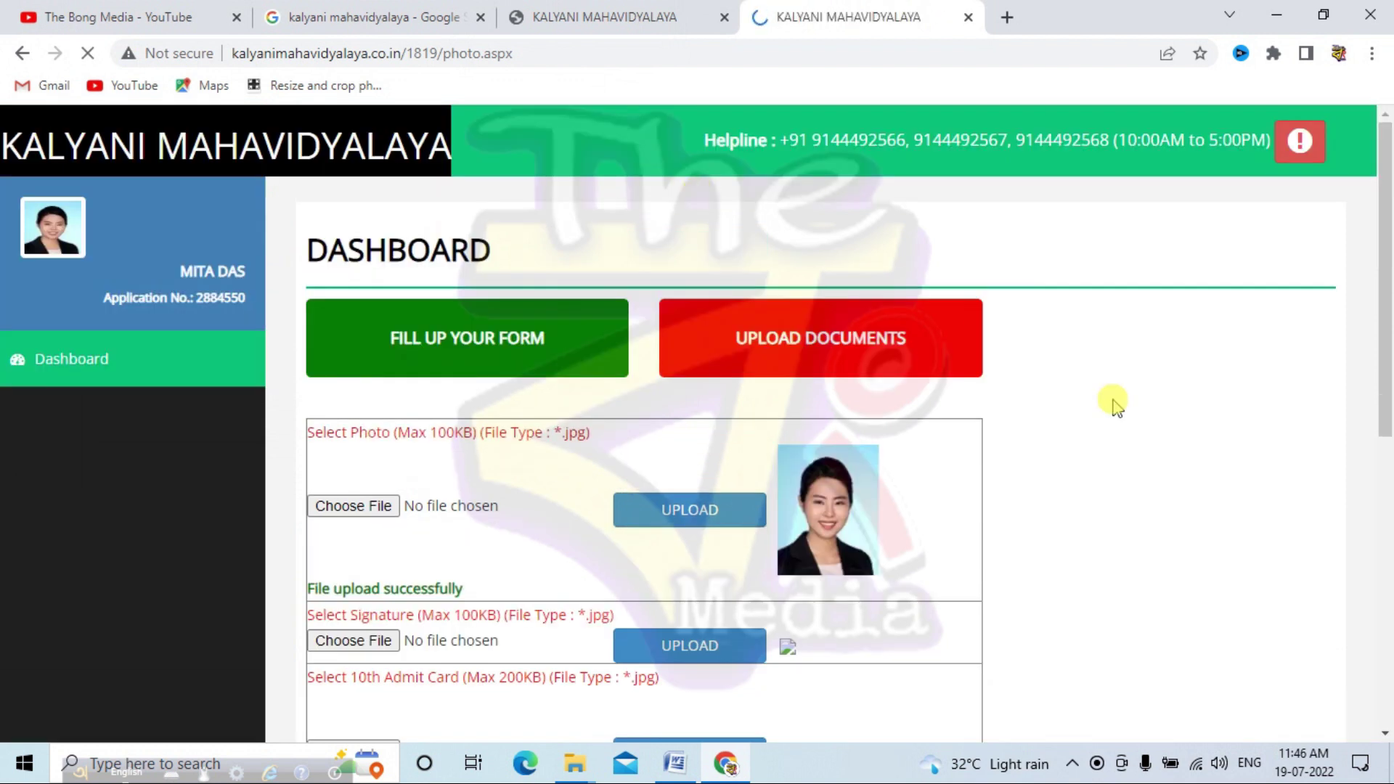
Step: Upload the sigFF image as the applicant's signature
{"action": "scroll", "coordinate": [803, 407], "scroll_direction": "down", "scroll_amount": 4}
{"action": "scroll", "coordinate": [806, 348], "scroll_direction": "up", "scroll_amount": 2}
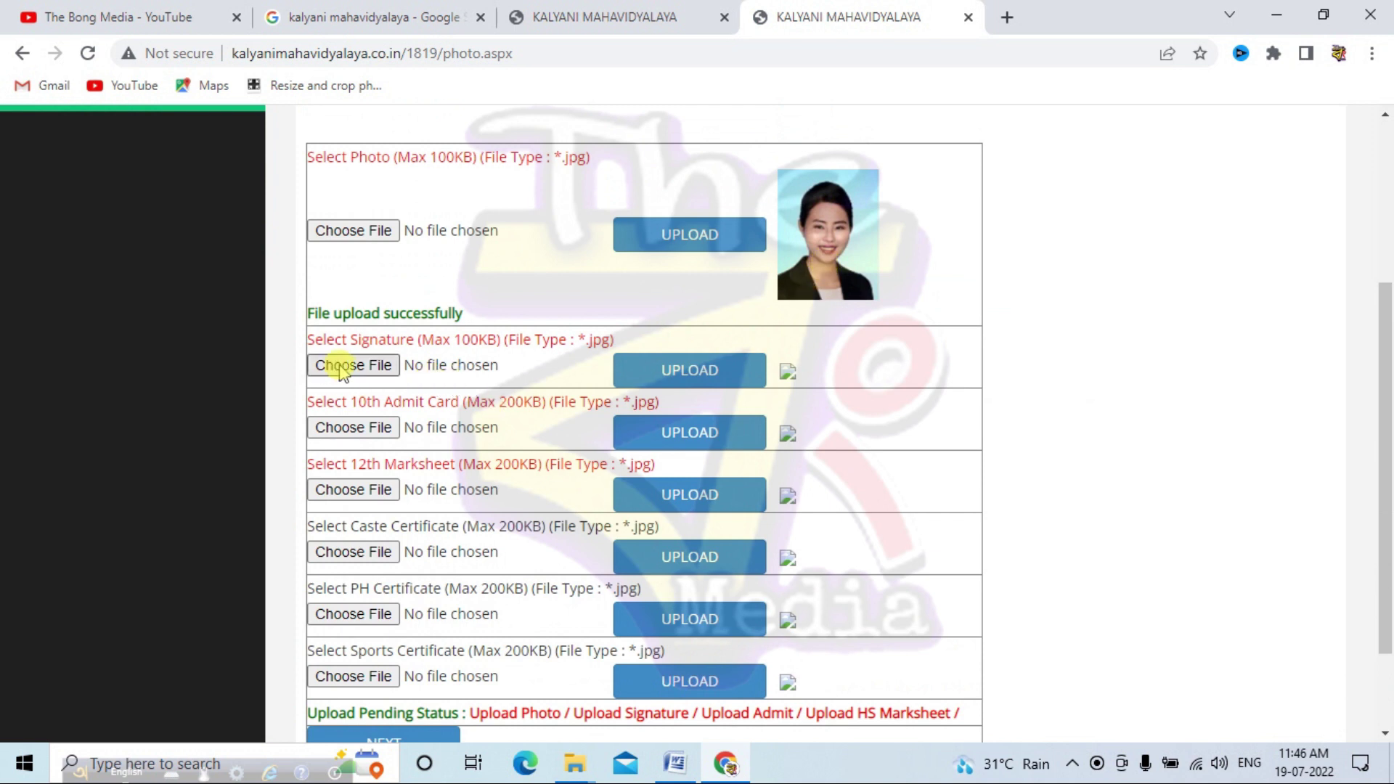
{"action": "left_click", "coordinate": [344, 366]}
{"action": "double_click", "coordinate": [349, 185]}
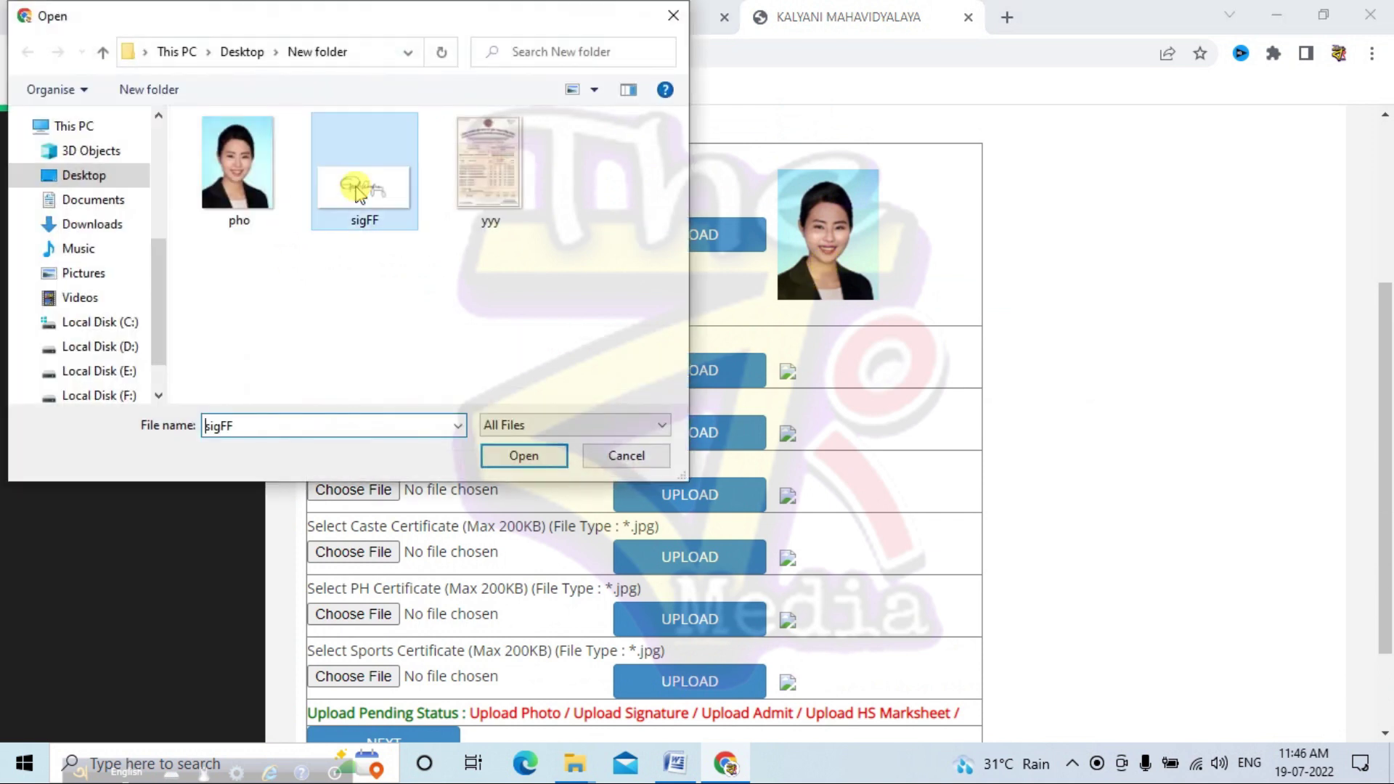
{"action": "left_click", "coordinate": [663, 370]}
Step: Upload yyy.jpg as the 10th Admit Card
{"action": "scroll", "coordinate": [601, 539], "scroll_direction": "down", "scroll_amount": 2}
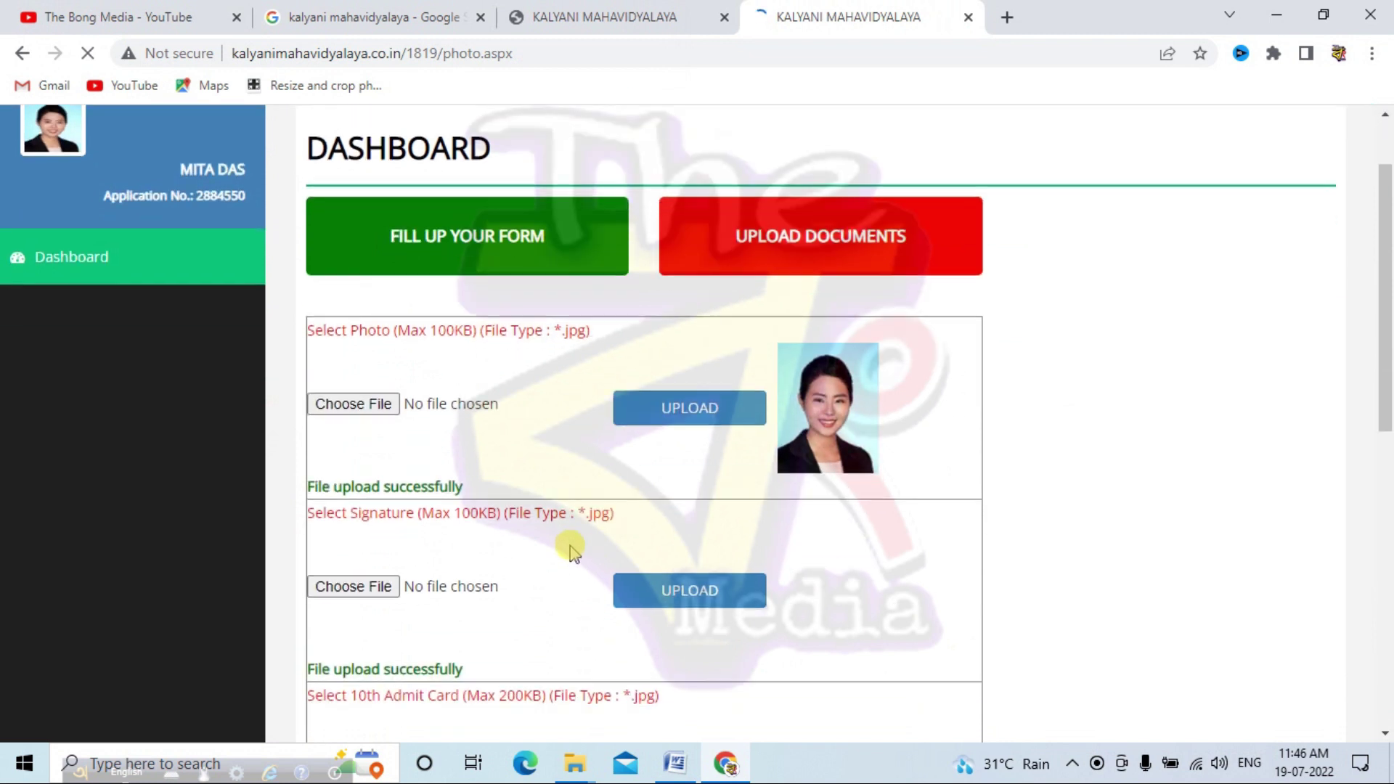
{"action": "scroll", "coordinate": [367, 517], "scroll_direction": "down", "scroll_amount": 3}
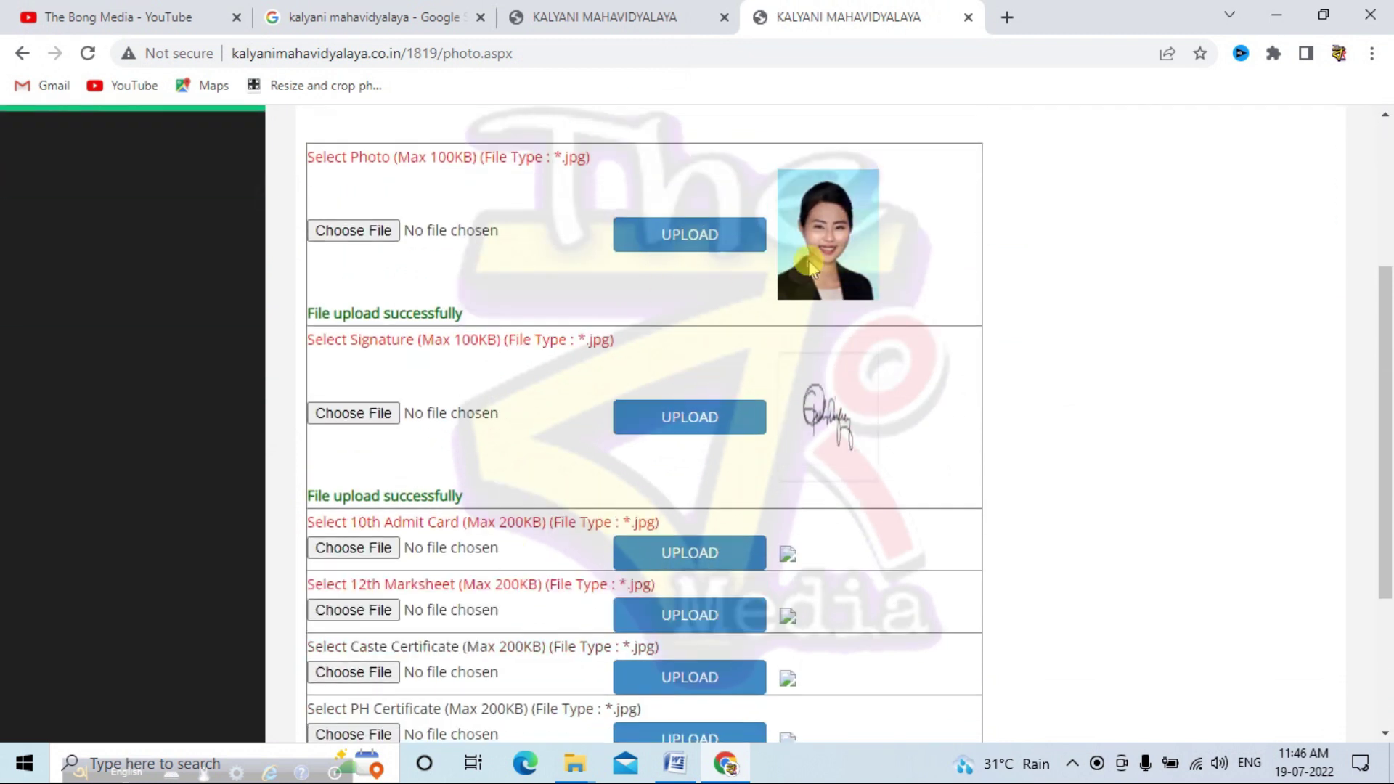
{"action": "scroll", "coordinate": [609, 477], "scroll_direction": "down", "scroll_amount": 1}
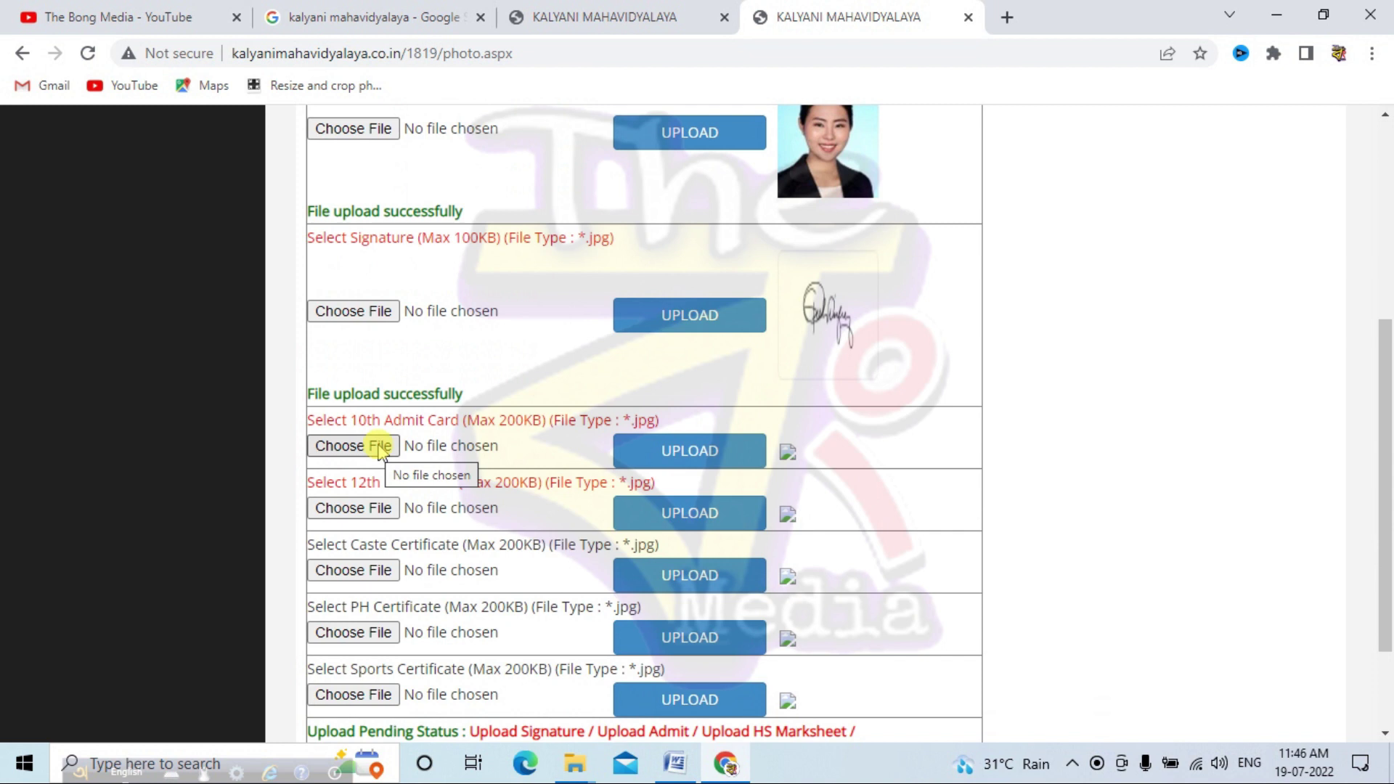
{"action": "left_click_drag", "start_coordinate": [350, 420], "coordinate": [467, 420]}
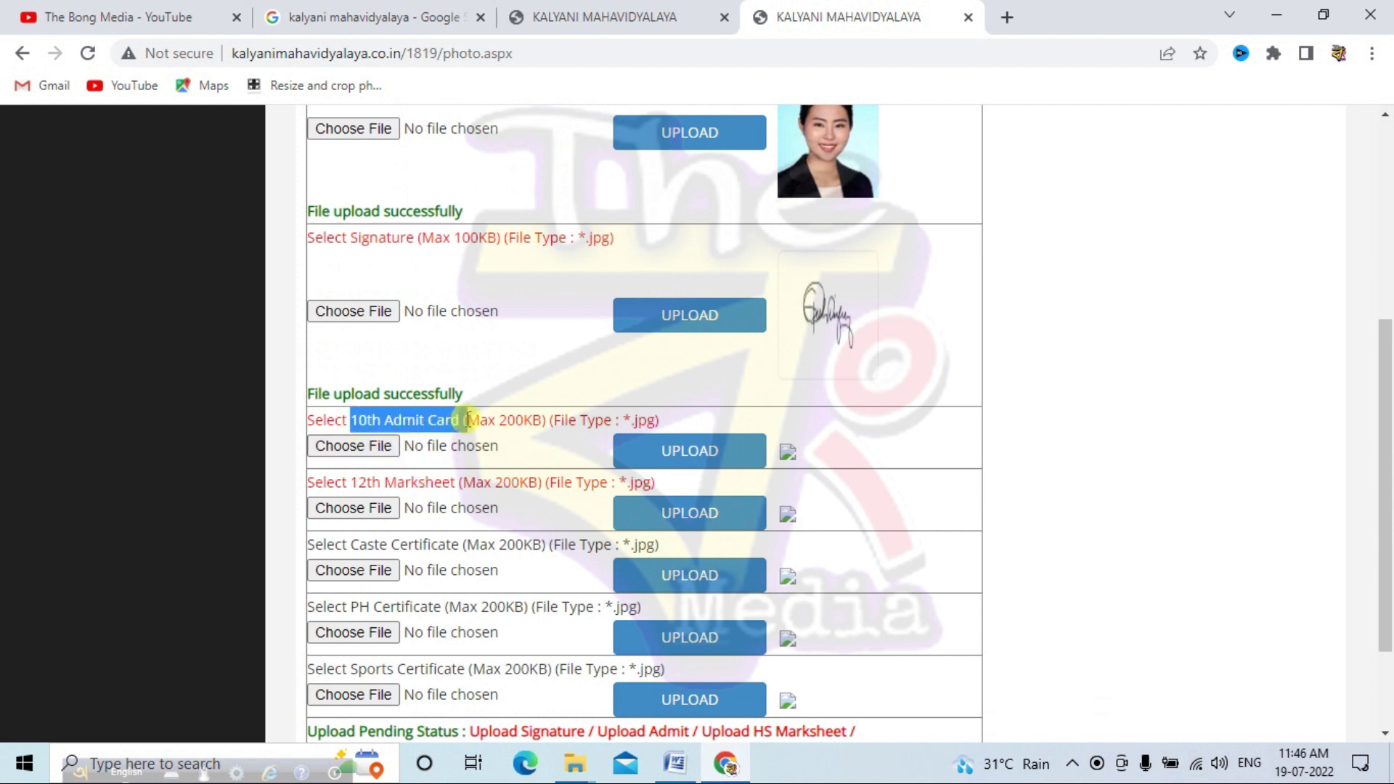
{"action": "left_click", "coordinate": [458, 430]}
{"action": "left_click", "coordinate": [383, 454]}
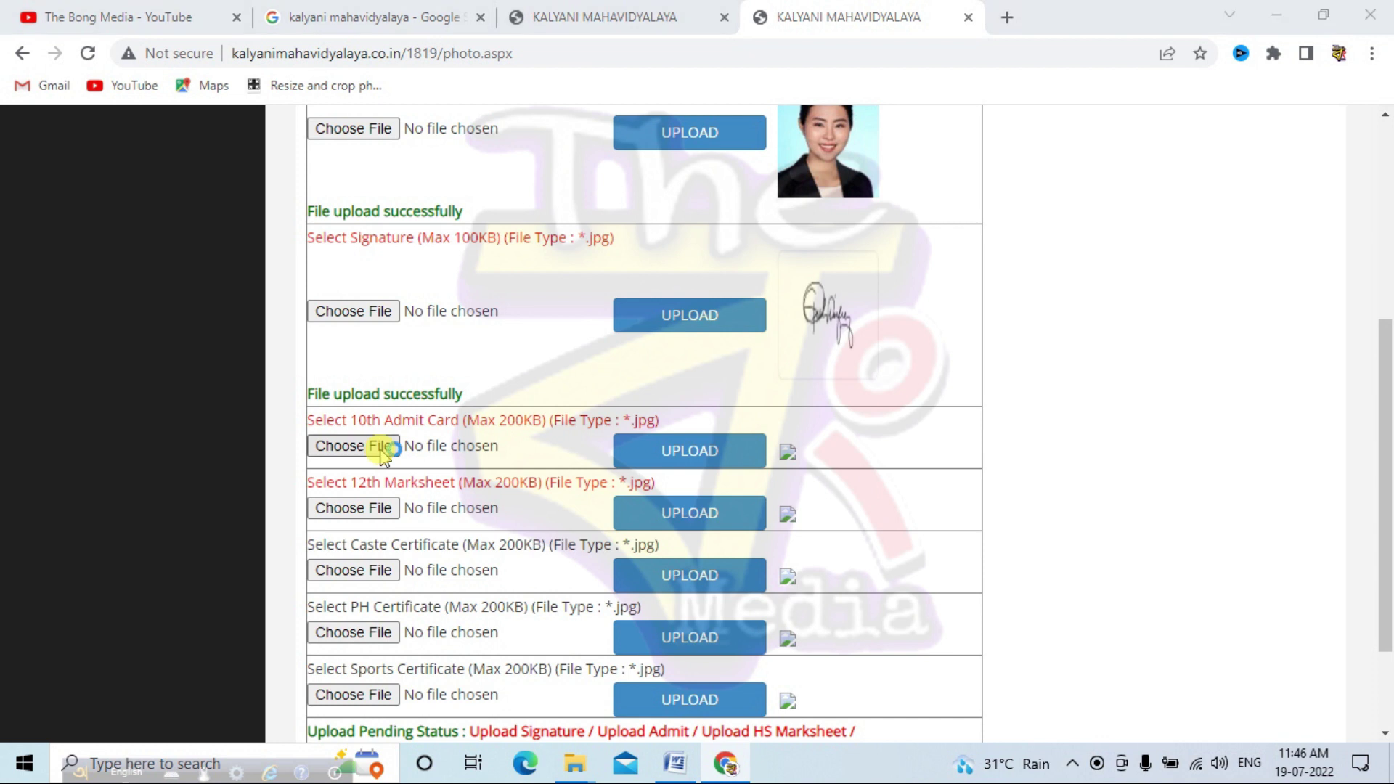
{"action": "double_click", "coordinate": [482, 190]}
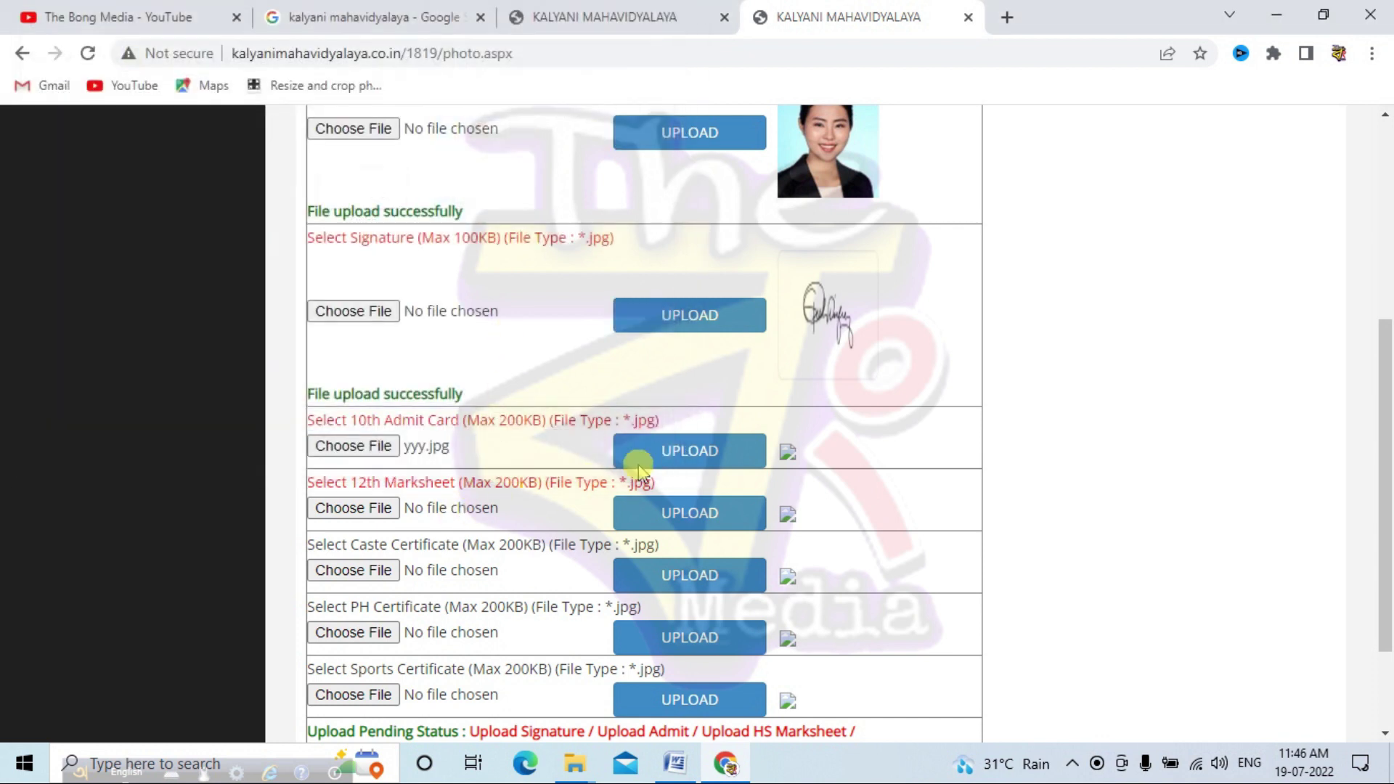
{"action": "left_click", "coordinate": [672, 453]}
Step: Upload yyy.jpg as the 12th Marksheet
{"action": "scroll", "coordinate": [937, 557], "scroll_direction": "down", "scroll_amount": 5}
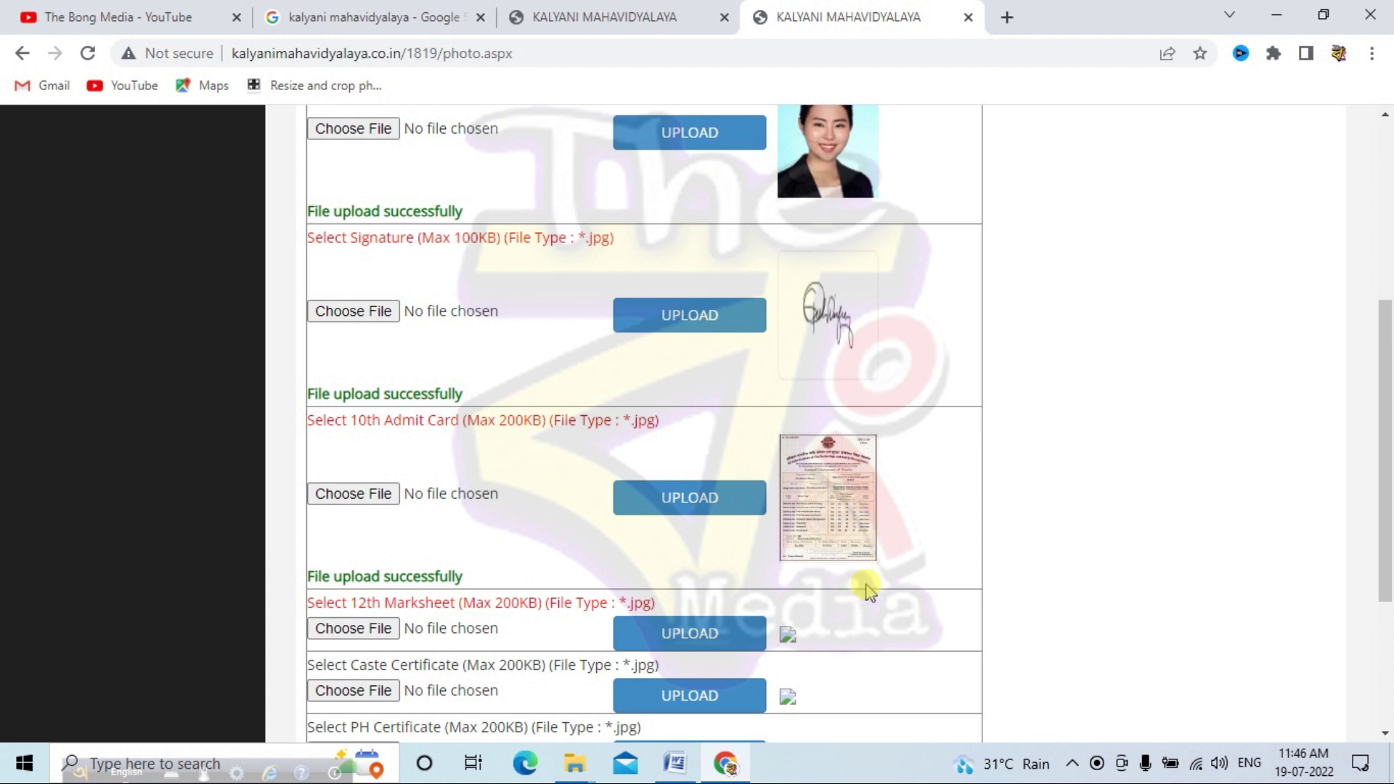
{"action": "scroll", "coordinate": [574, 560], "scroll_direction": "down", "scroll_amount": 1}
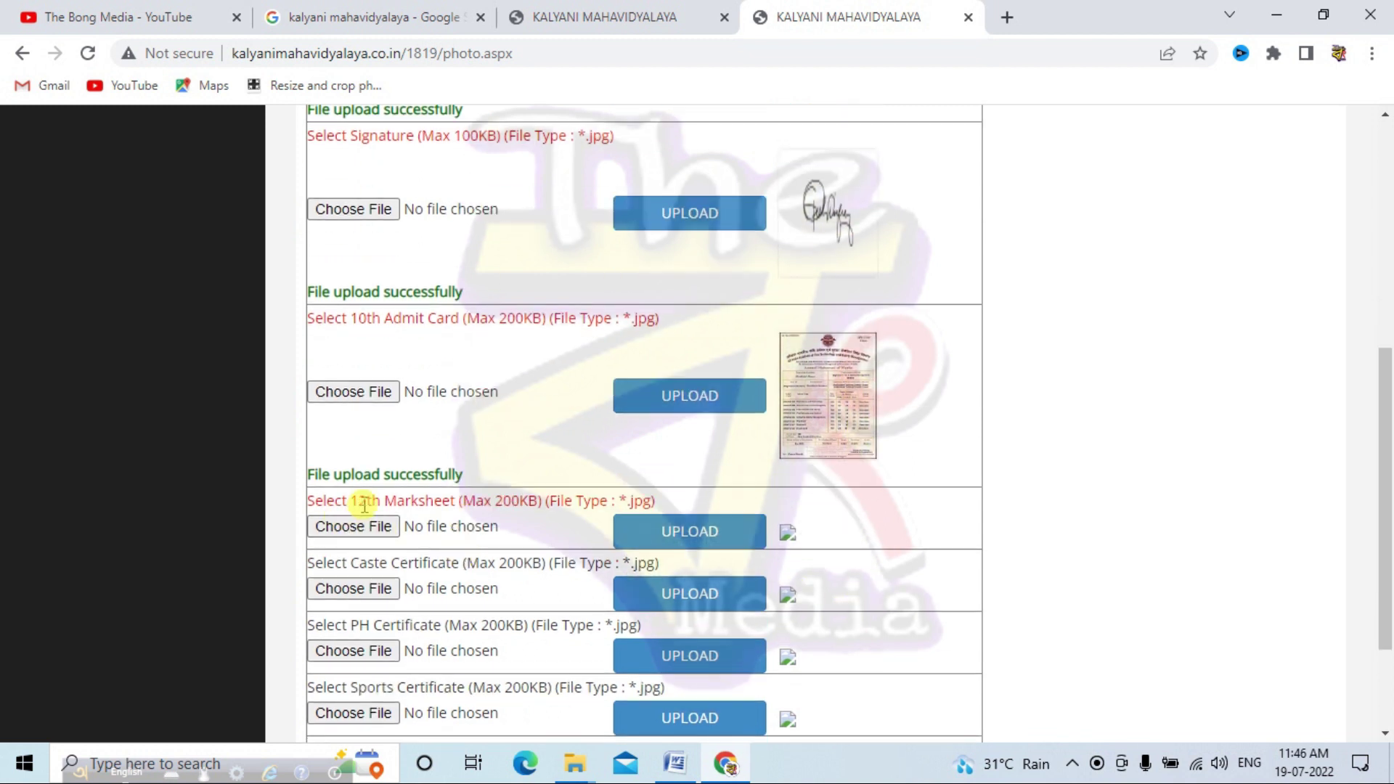
{"action": "left_click", "coordinate": [391, 533]}
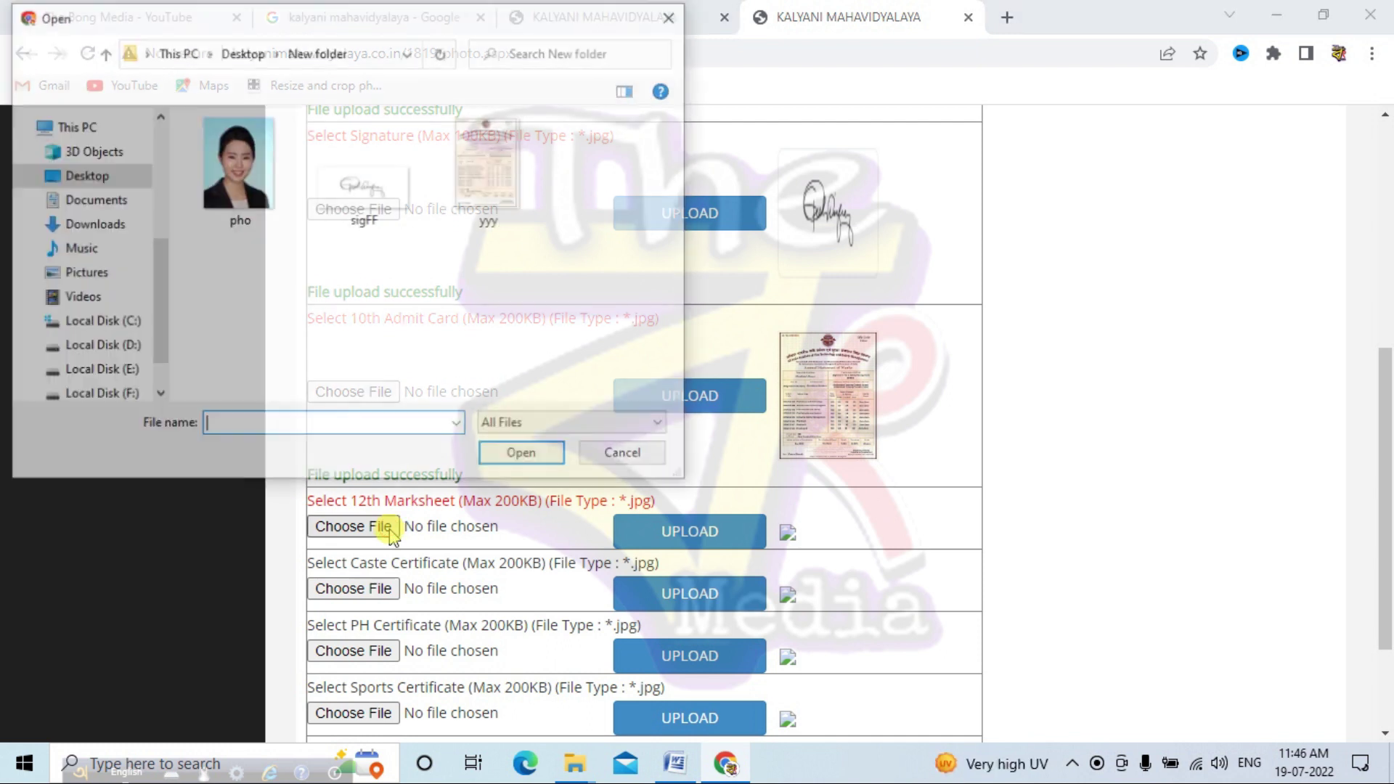
{"action": "double_click", "coordinate": [482, 160]}
{"action": "left_click", "coordinate": [690, 534]}
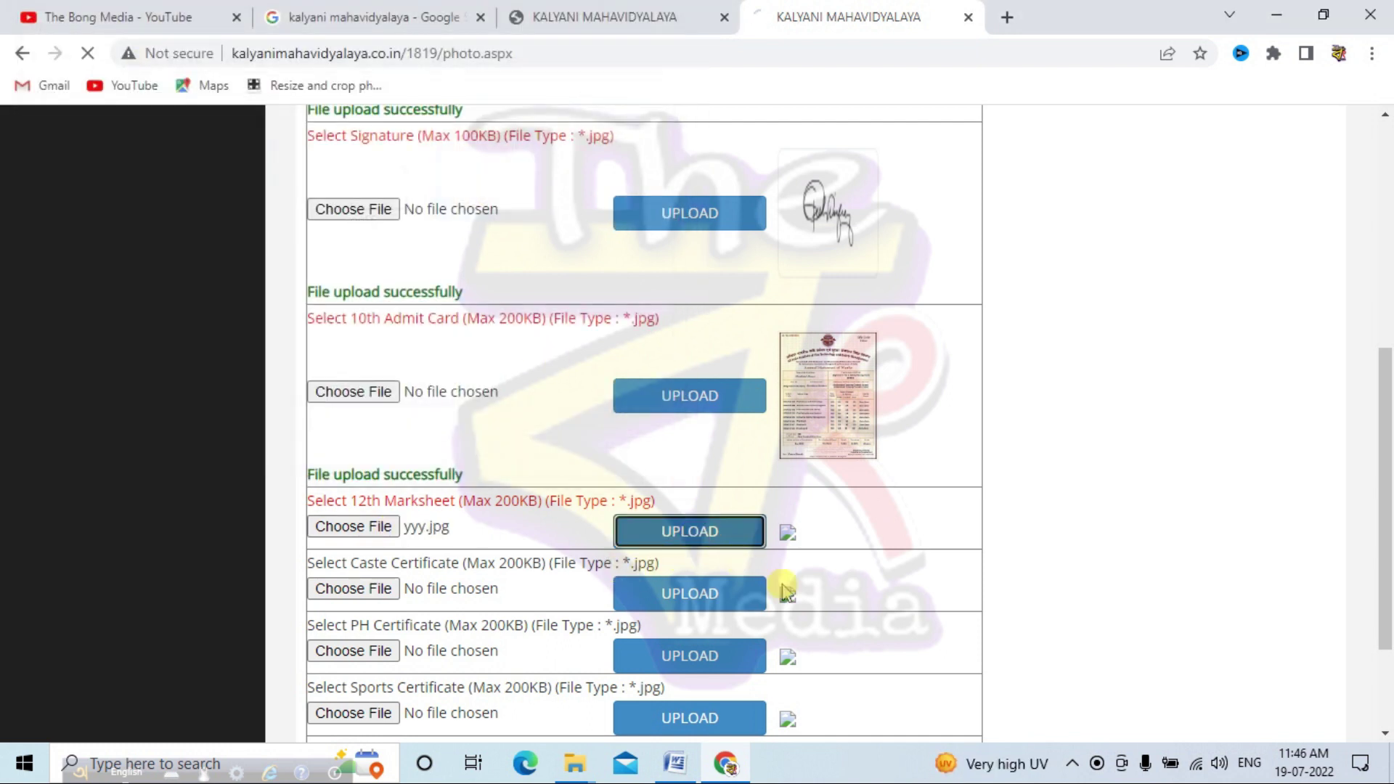
Step: Check the uploaded images and proceed from the document upload page to the application form download page
{"action": "scroll", "coordinate": [876, 586], "scroll_direction": "down", "scroll_amount": 5}
{"action": "scroll", "coordinate": [797, 579], "scroll_direction": "down", "scroll_amount": 3}
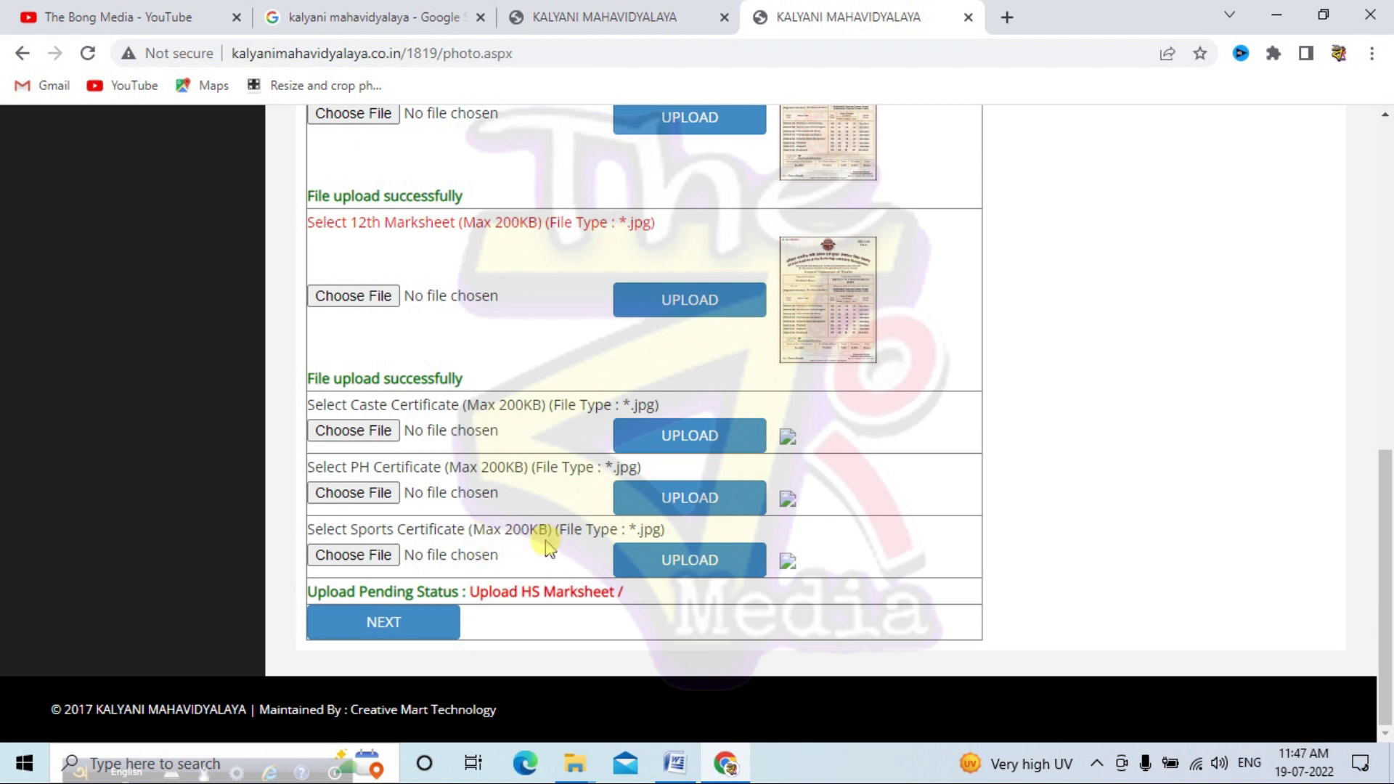
{"action": "scroll", "coordinate": [864, 537], "scroll_direction": "up", "scroll_amount": 6}
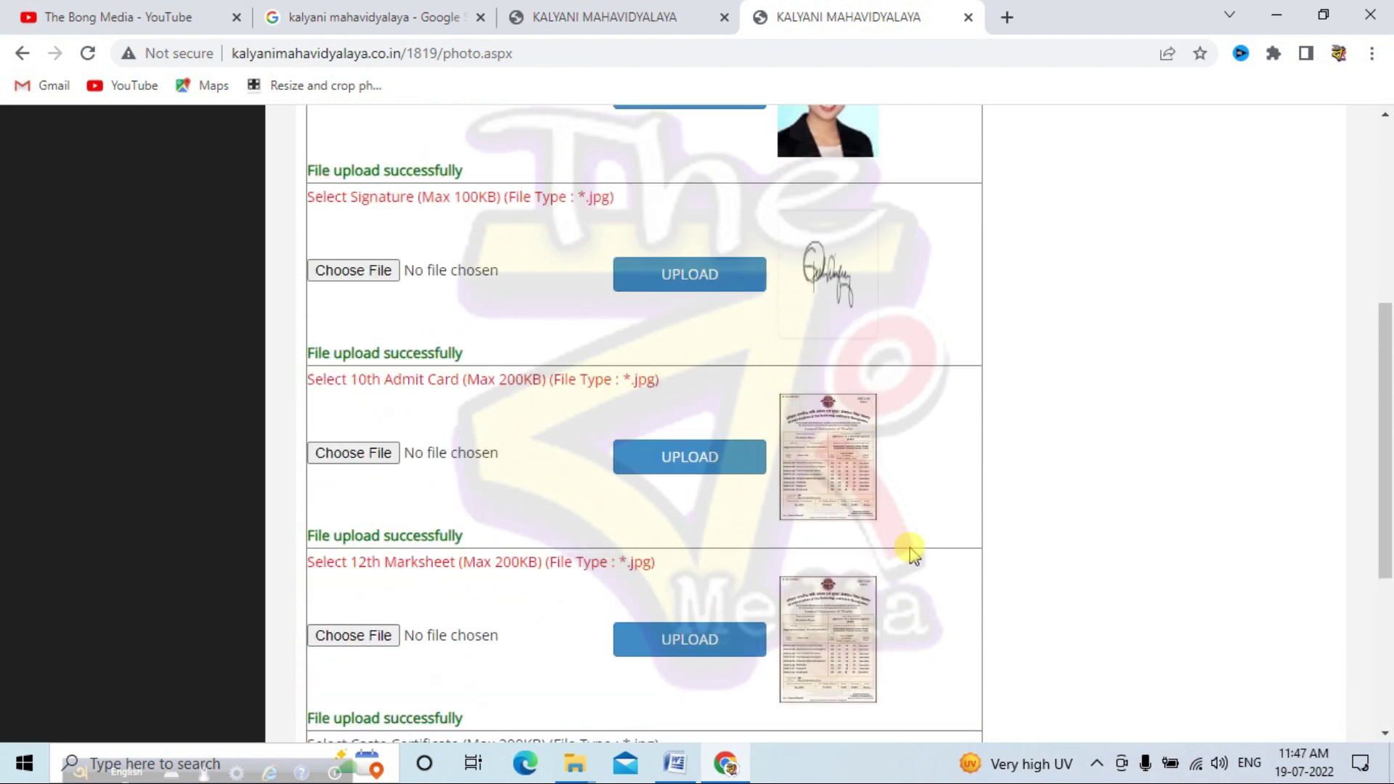
{"action": "scroll", "coordinate": [887, 415], "scroll_direction": "down", "scroll_amount": 6}
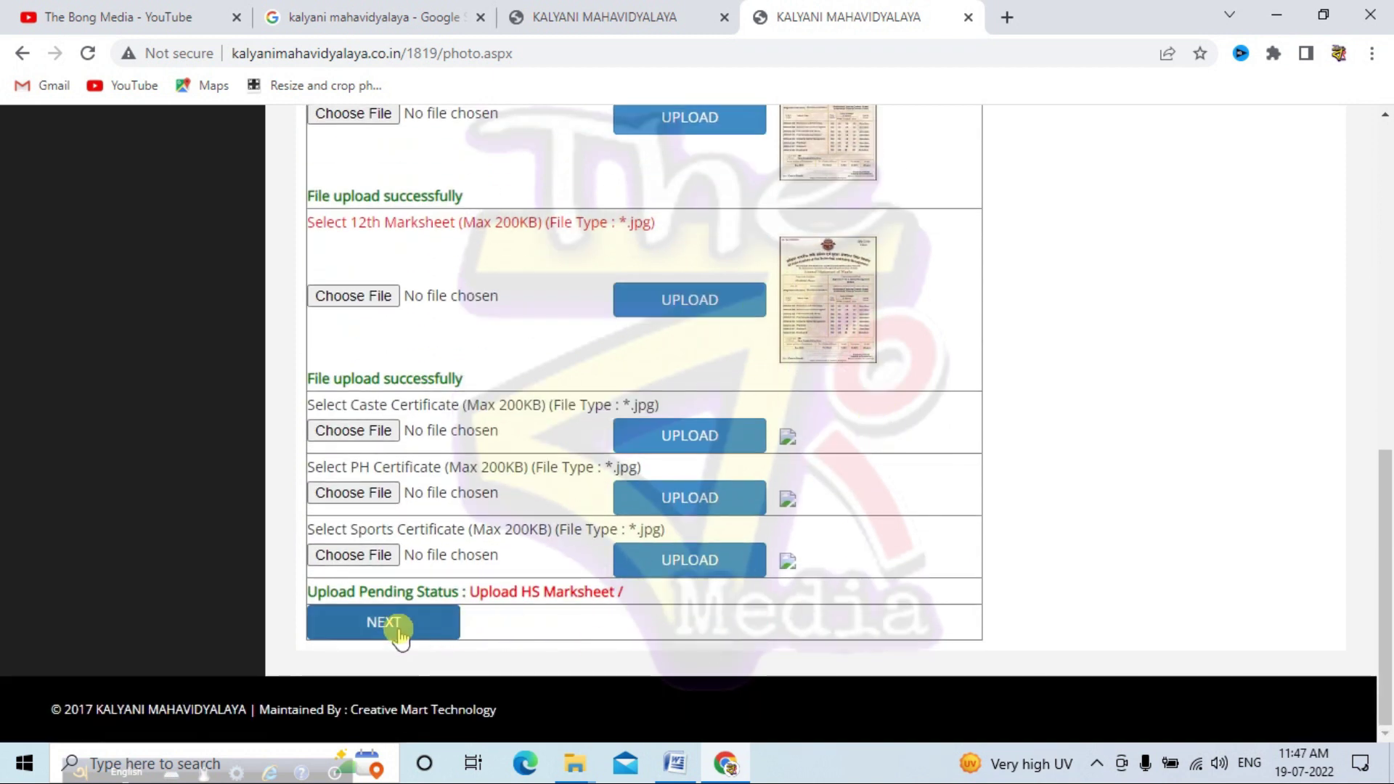
{"action": "left_click", "coordinate": [390, 630]}
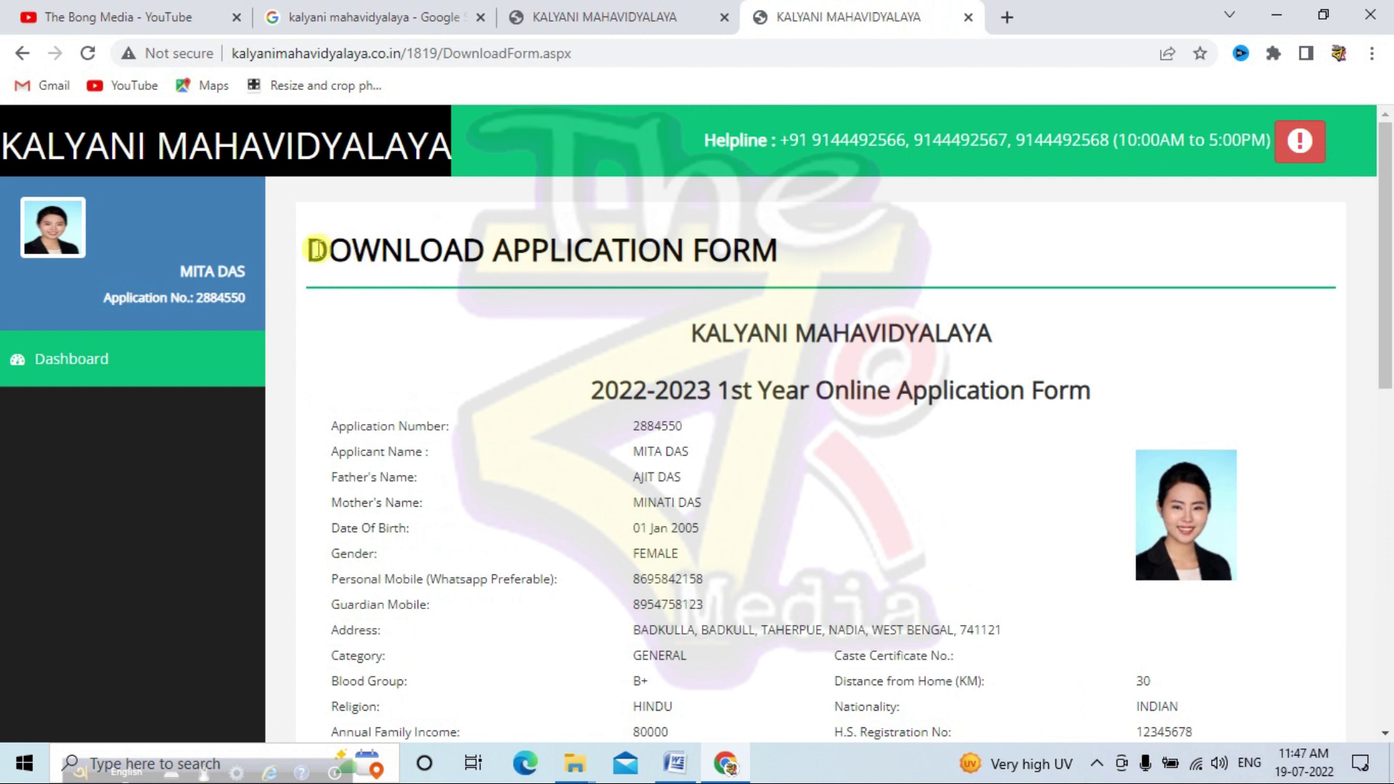
Step: Print the completed application form to PDF and save it on the Desktop as KALYANI MAHAVIDYALAYA
{"action": "scroll", "coordinate": [814, 573], "scroll_direction": "down", "scroll_amount": 7}
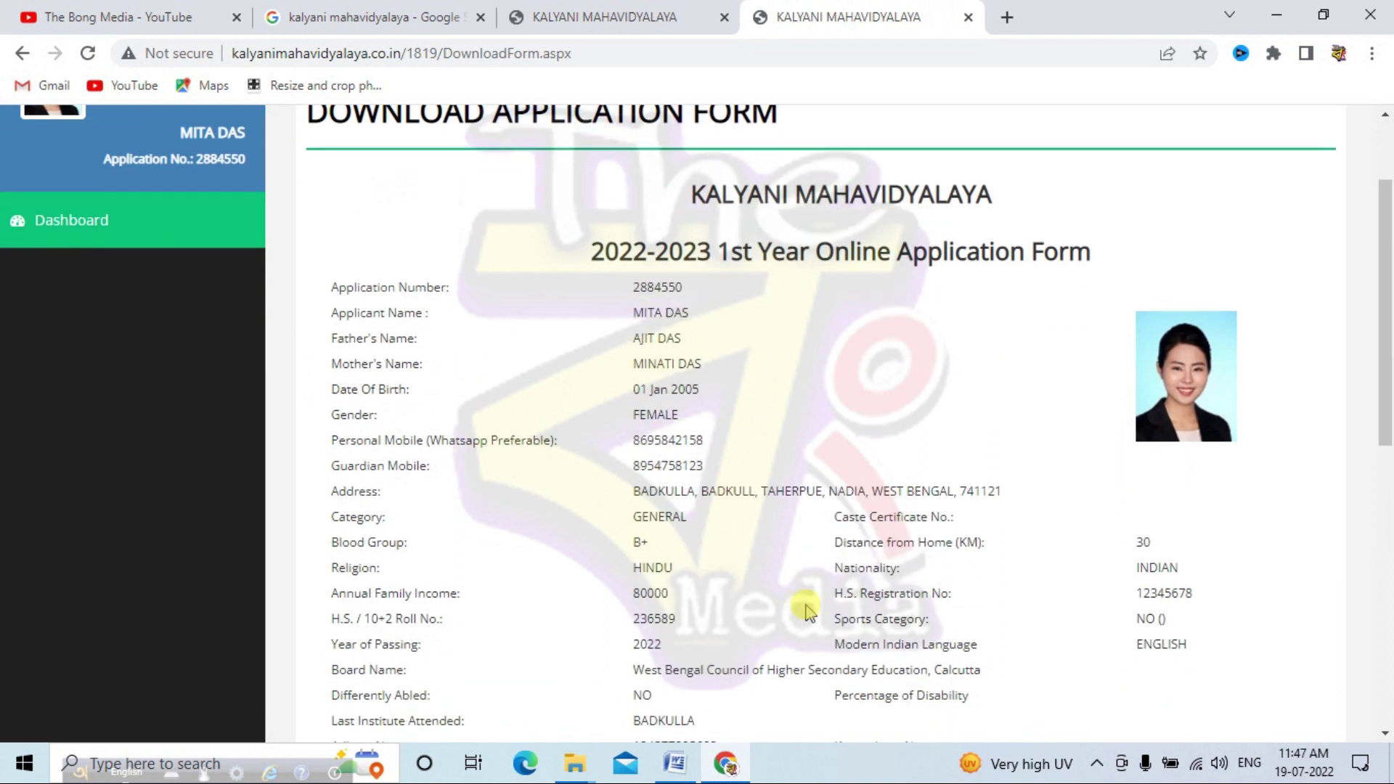
{"action": "scroll", "coordinate": [840, 597], "scroll_direction": "down", "scroll_amount": 3}
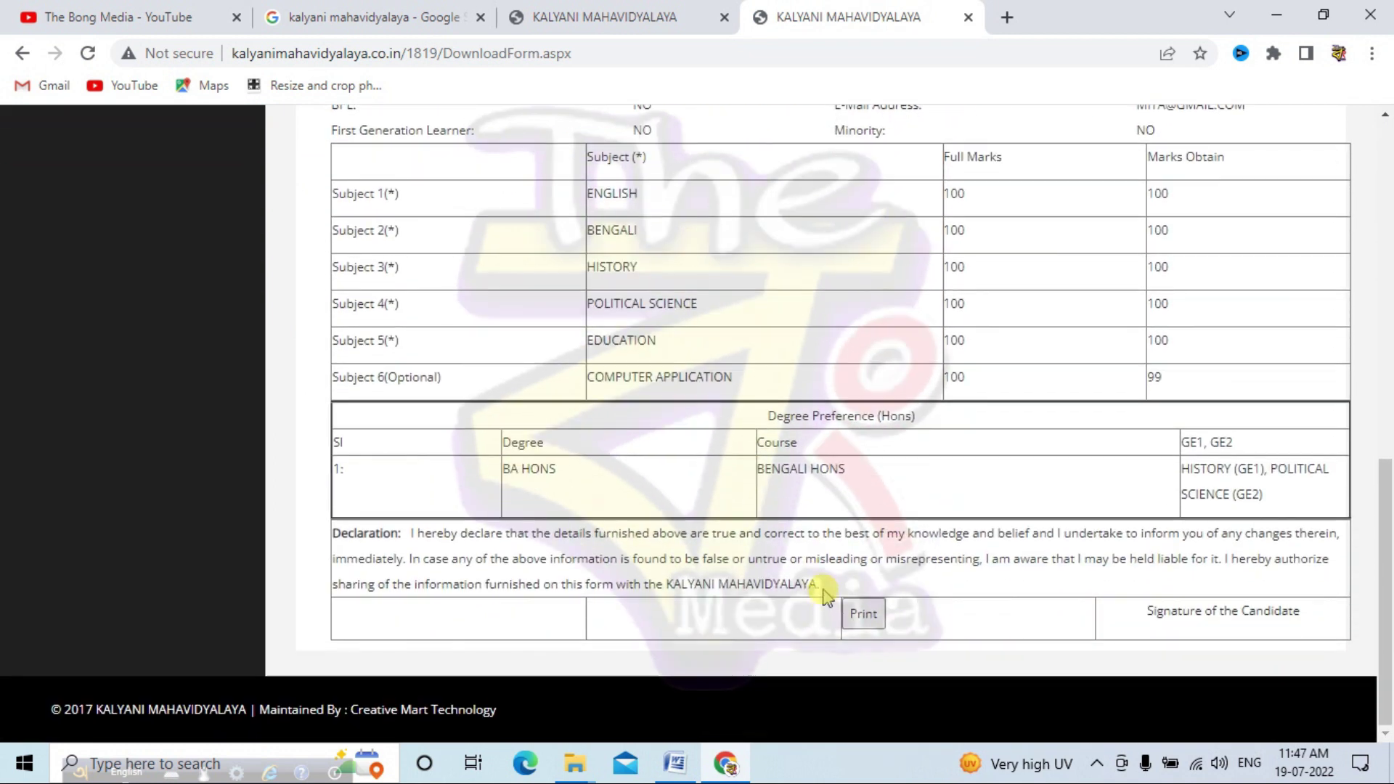
{"action": "scroll", "coordinate": [708, 579], "scroll_direction": "up", "scroll_amount": 10}
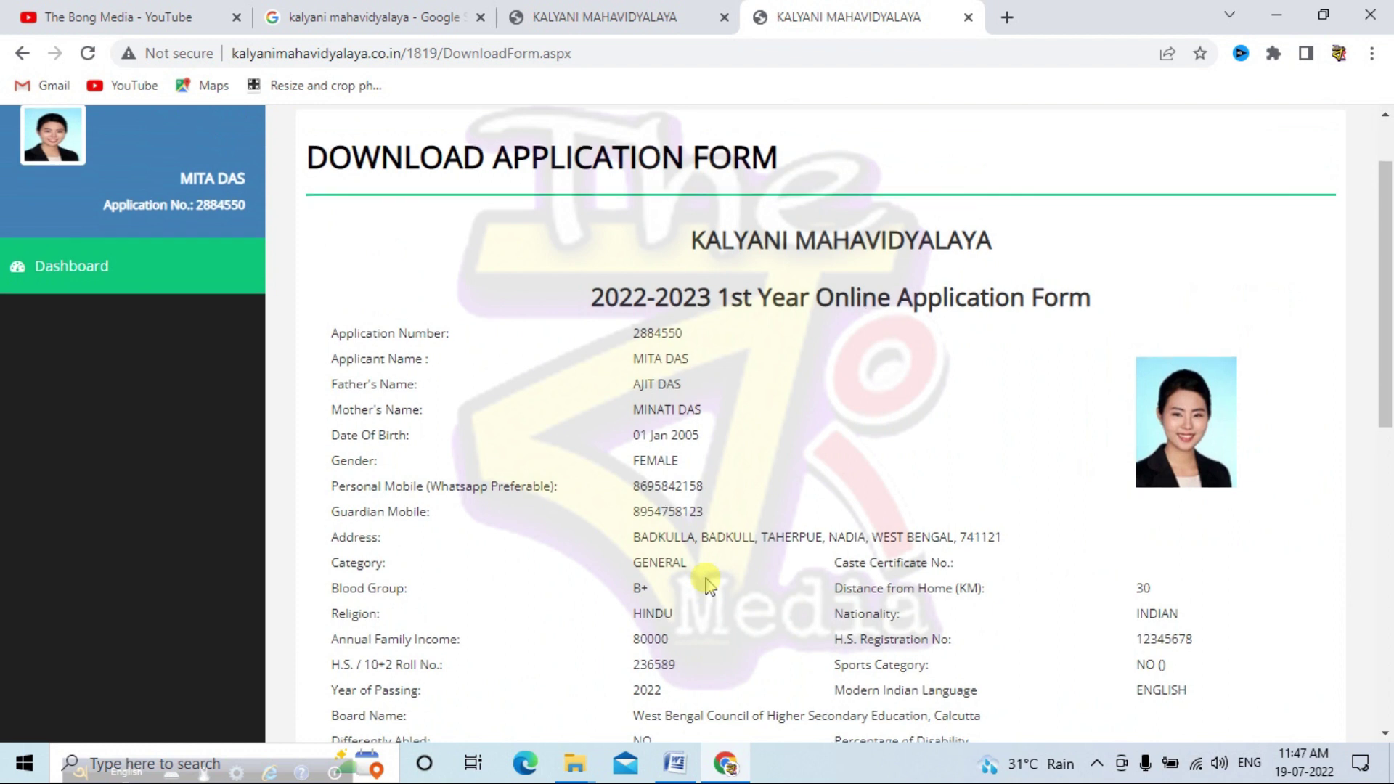
{"action": "scroll", "coordinate": [708, 581], "scroll_direction": "down", "scroll_amount": 10}
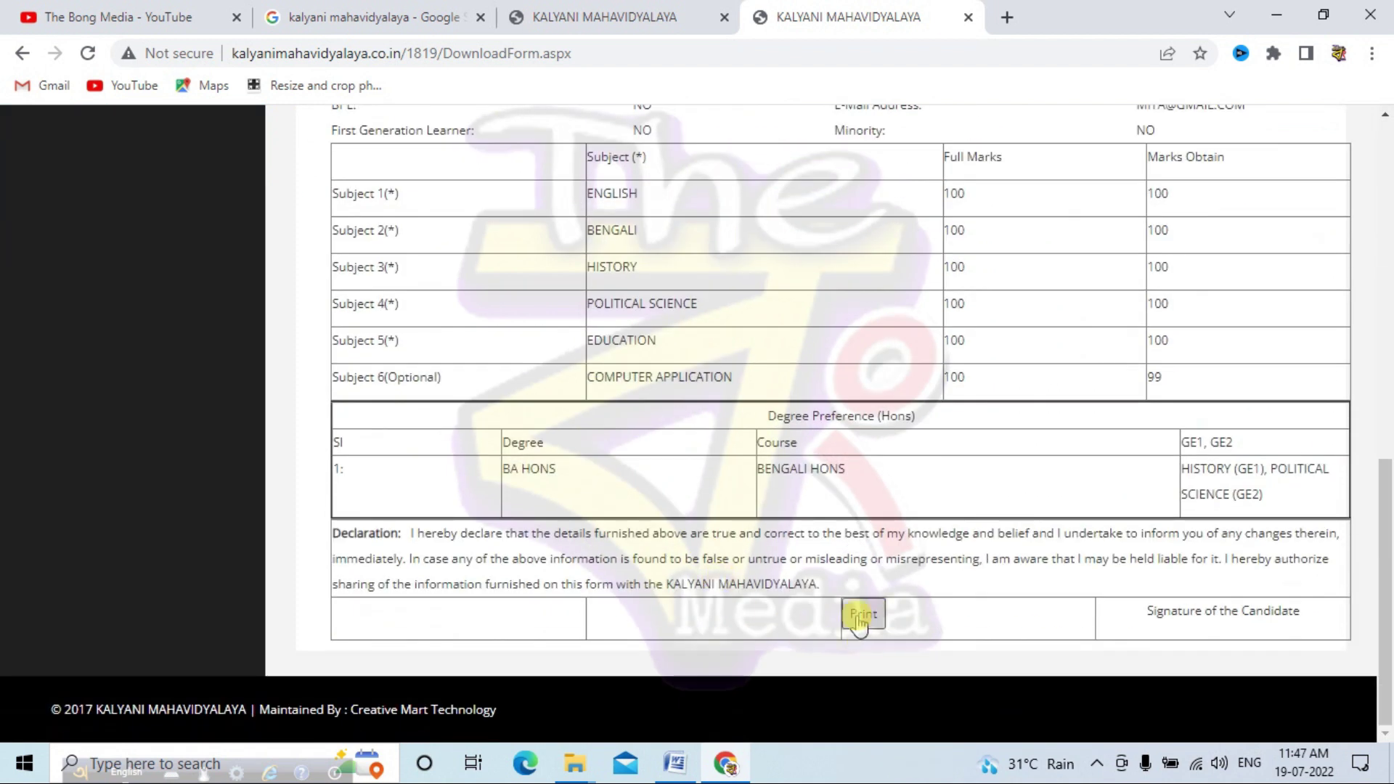
{"action": "left_click", "coordinate": [862, 616]}
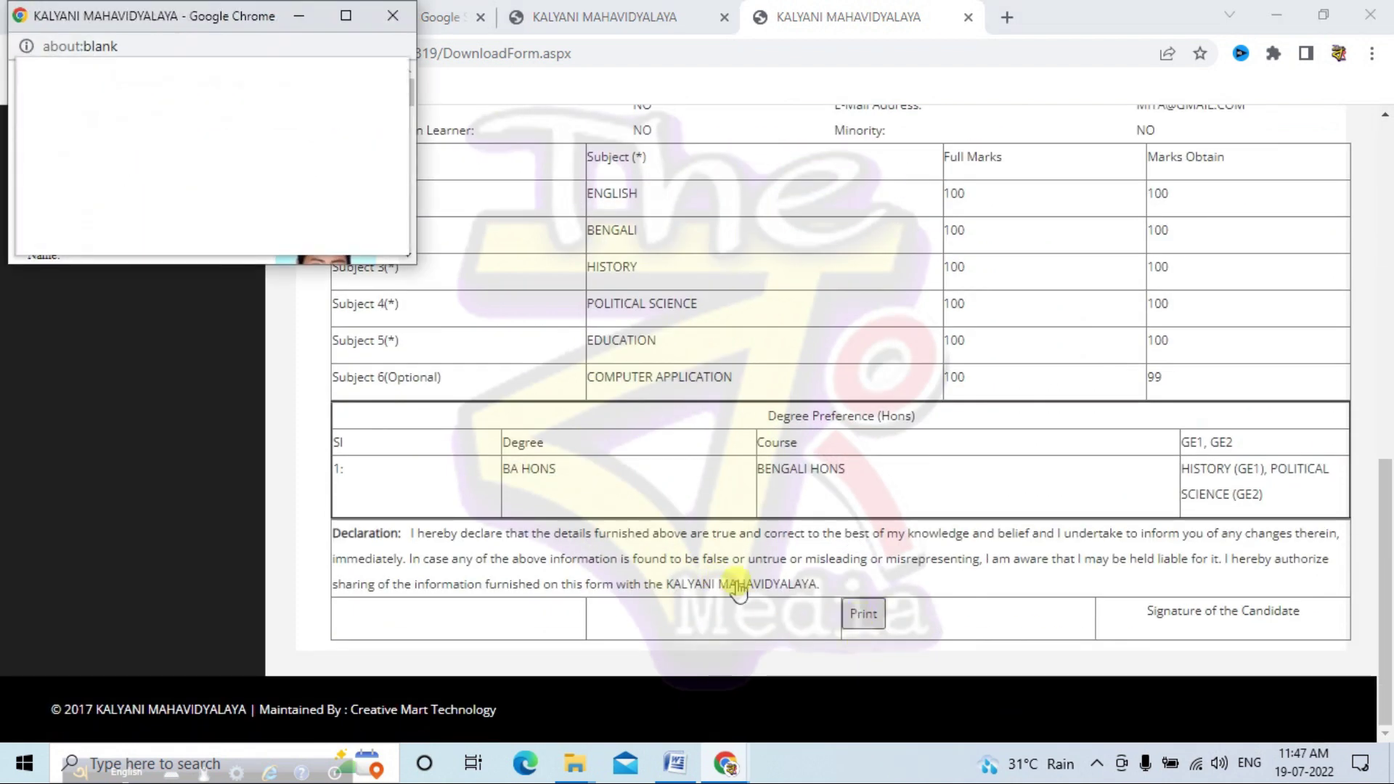
{"action": "left_click", "coordinate": [347, 14]}
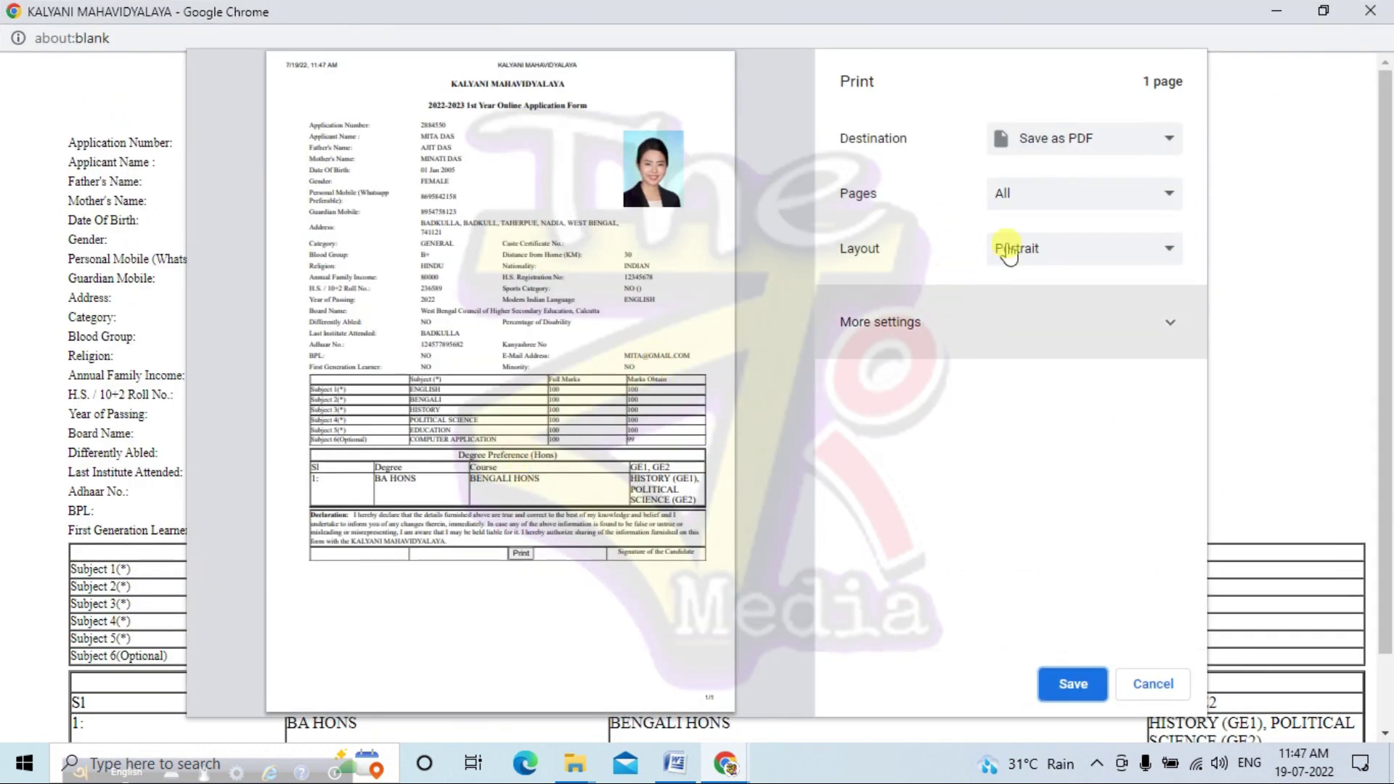
{"action": "left_click", "coordinate": [1061, 143]}
{"action": "left_click", "coordinate": [1068, 140]}
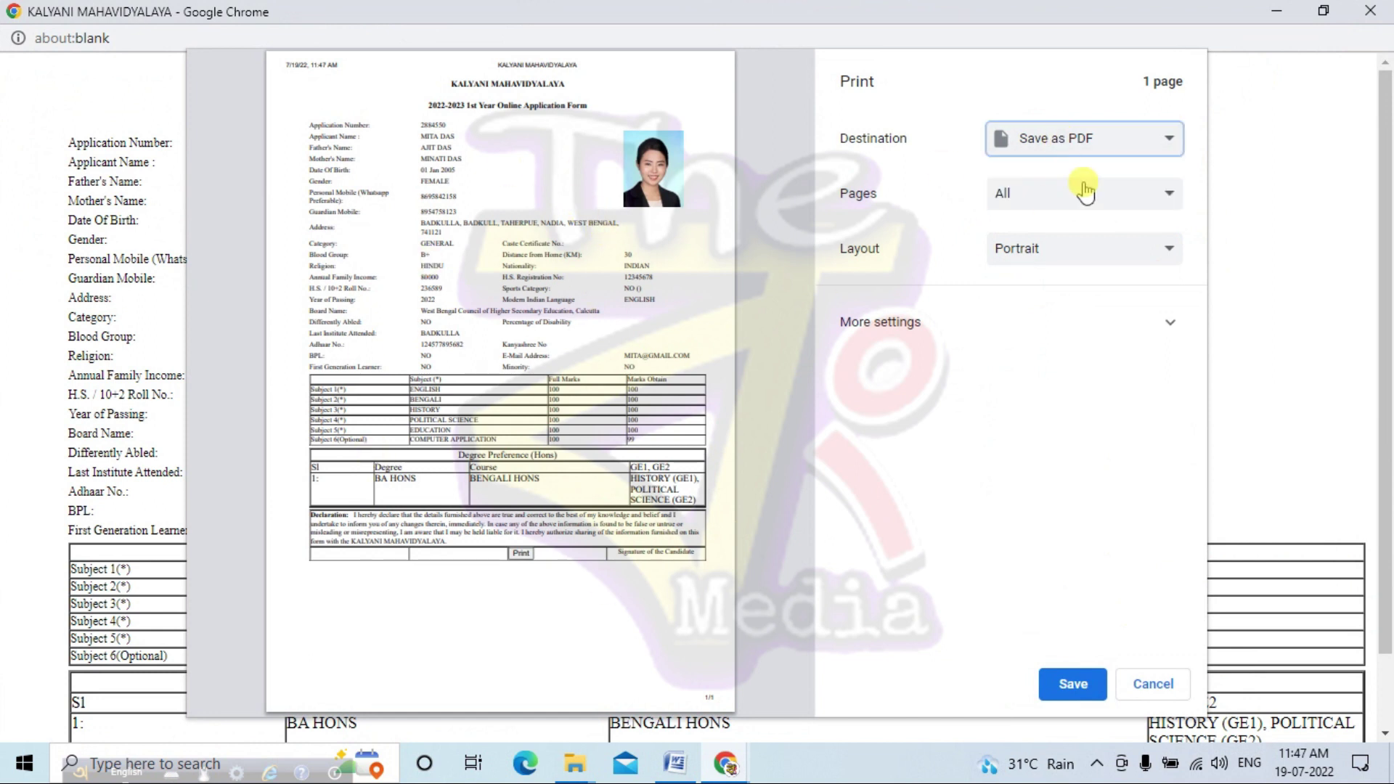
{"action": "left_click", "coordinate": [1072, 682]}
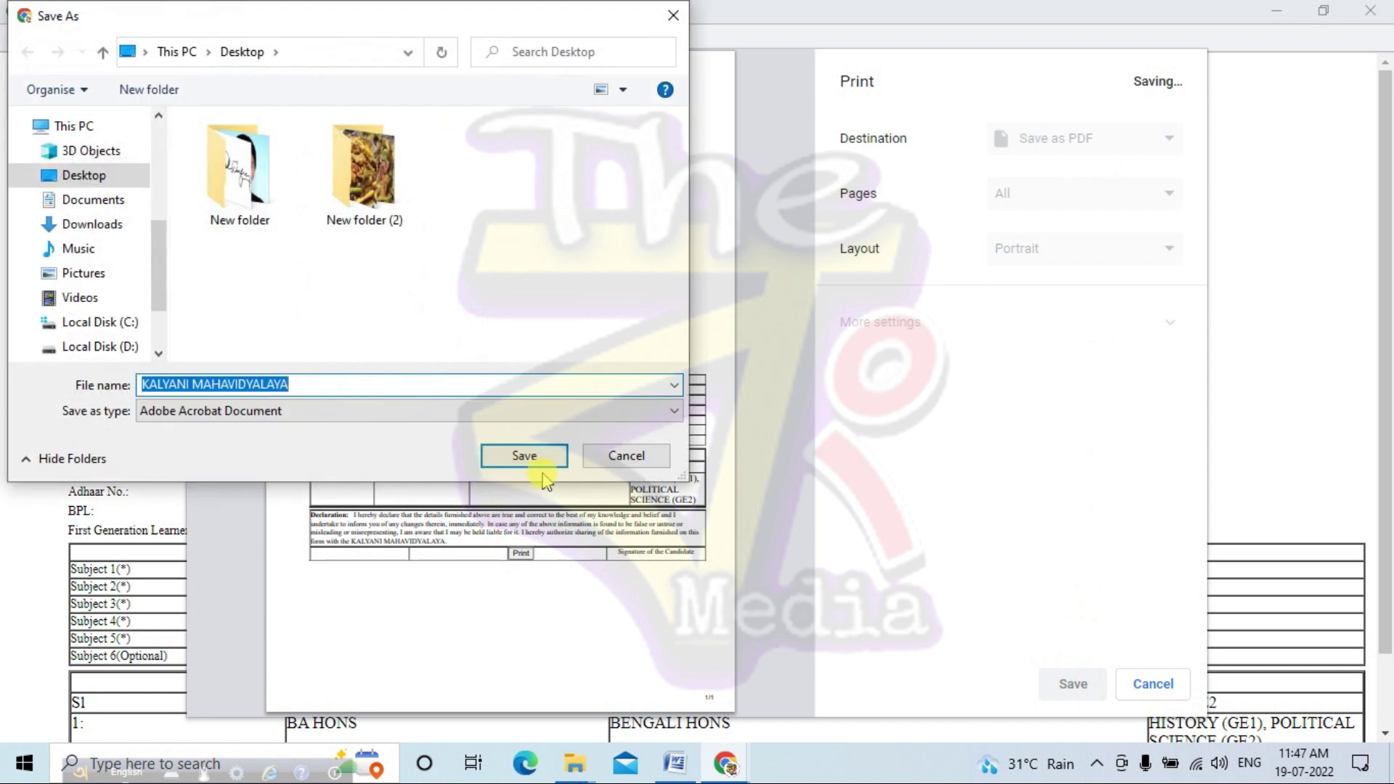
{"action": "left_click", "coordinate": [535, 455]}
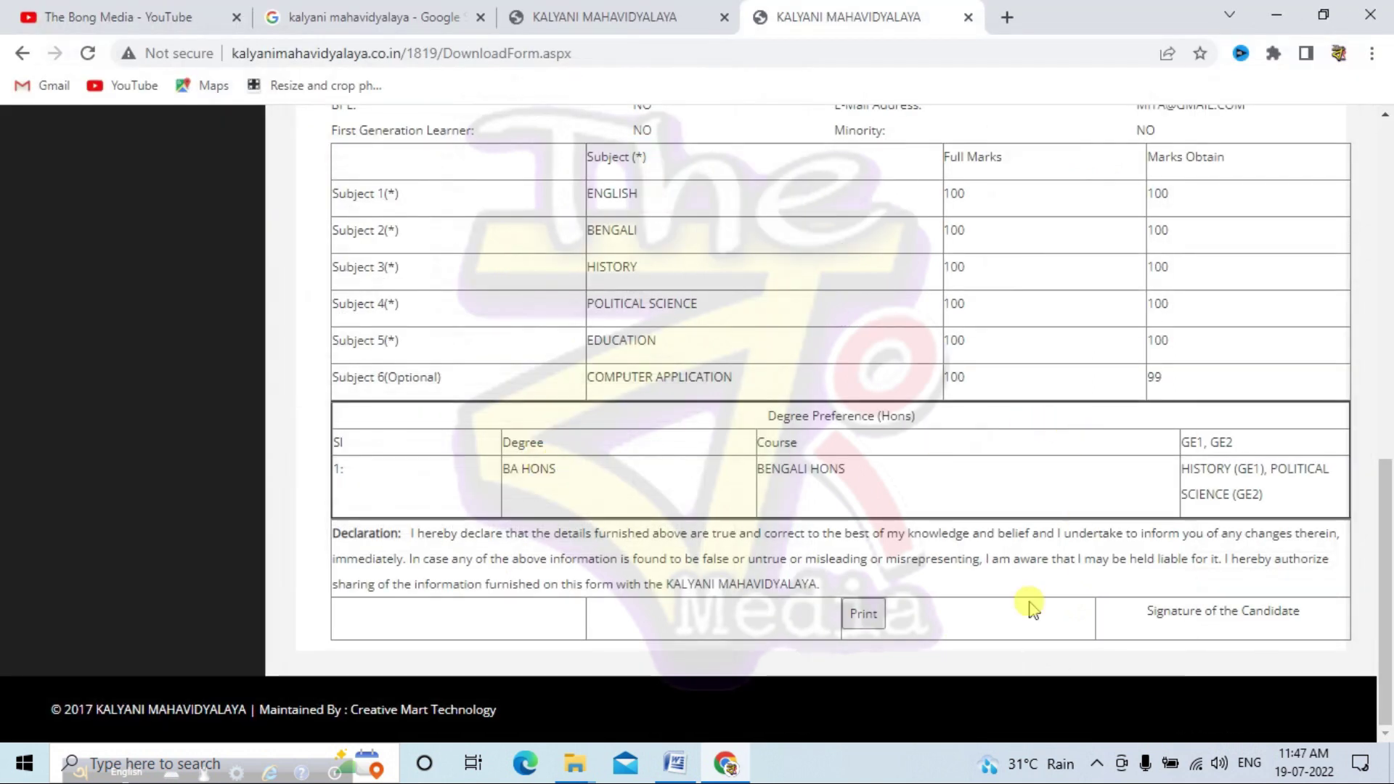
Step: Look over the application form and open the application status page from the dashboard
{"action": "scroll", "coordinate": [603, 498], "scroll_direction": "up", "scroll_amount": 5}
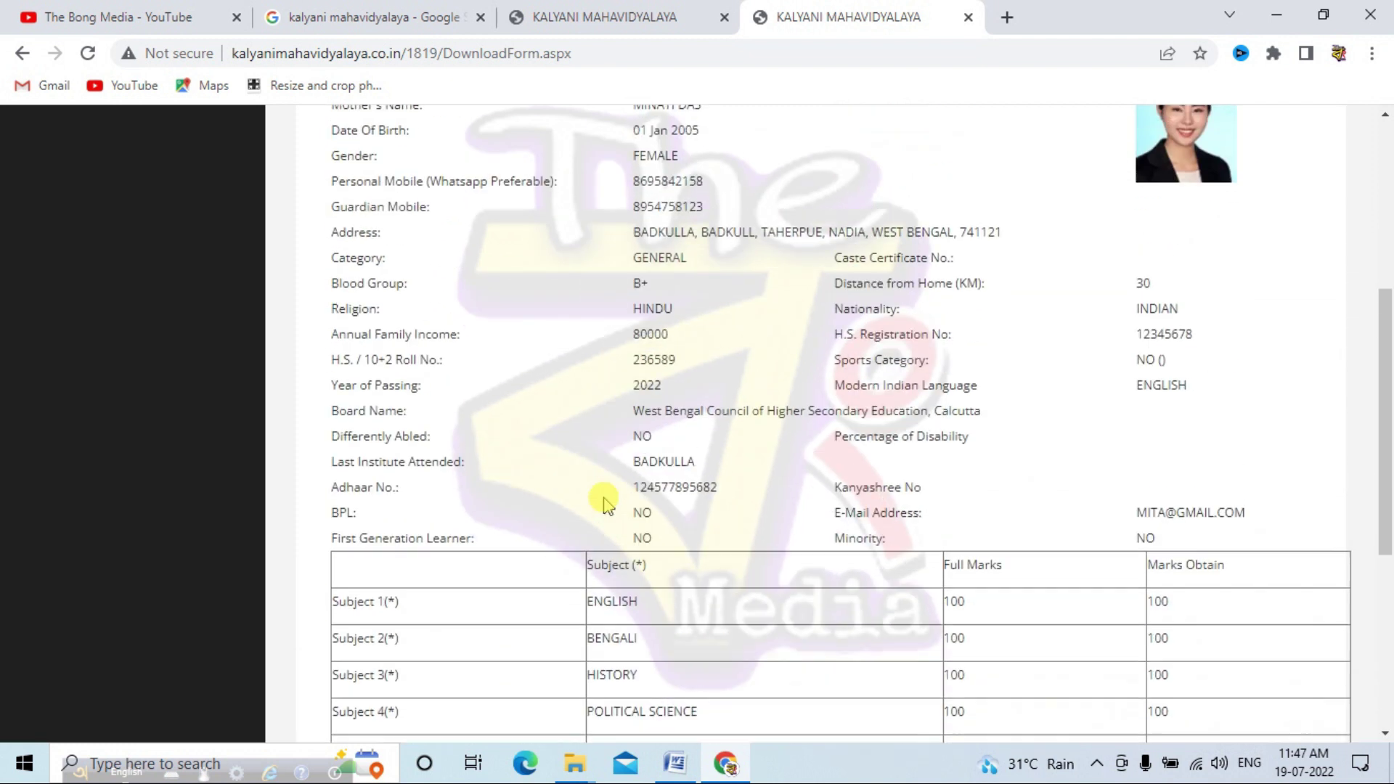
{"action": "scroll", "coordinate": [609, 501], "scroll_direction": "up", "scroll_amount": 5}
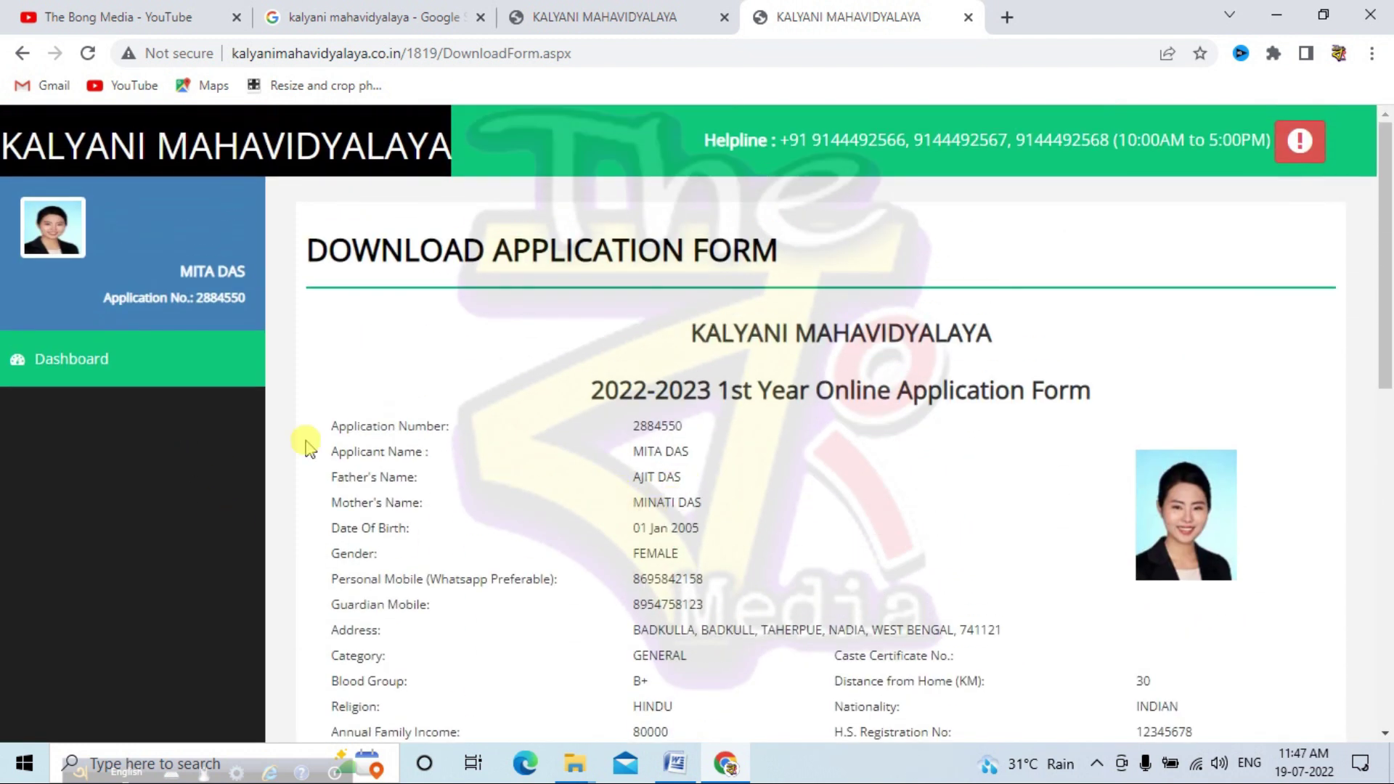
{"action": "scroll", "coordinate": [957, 429], "scroll_direction": "down", "scroll_amount": 4}
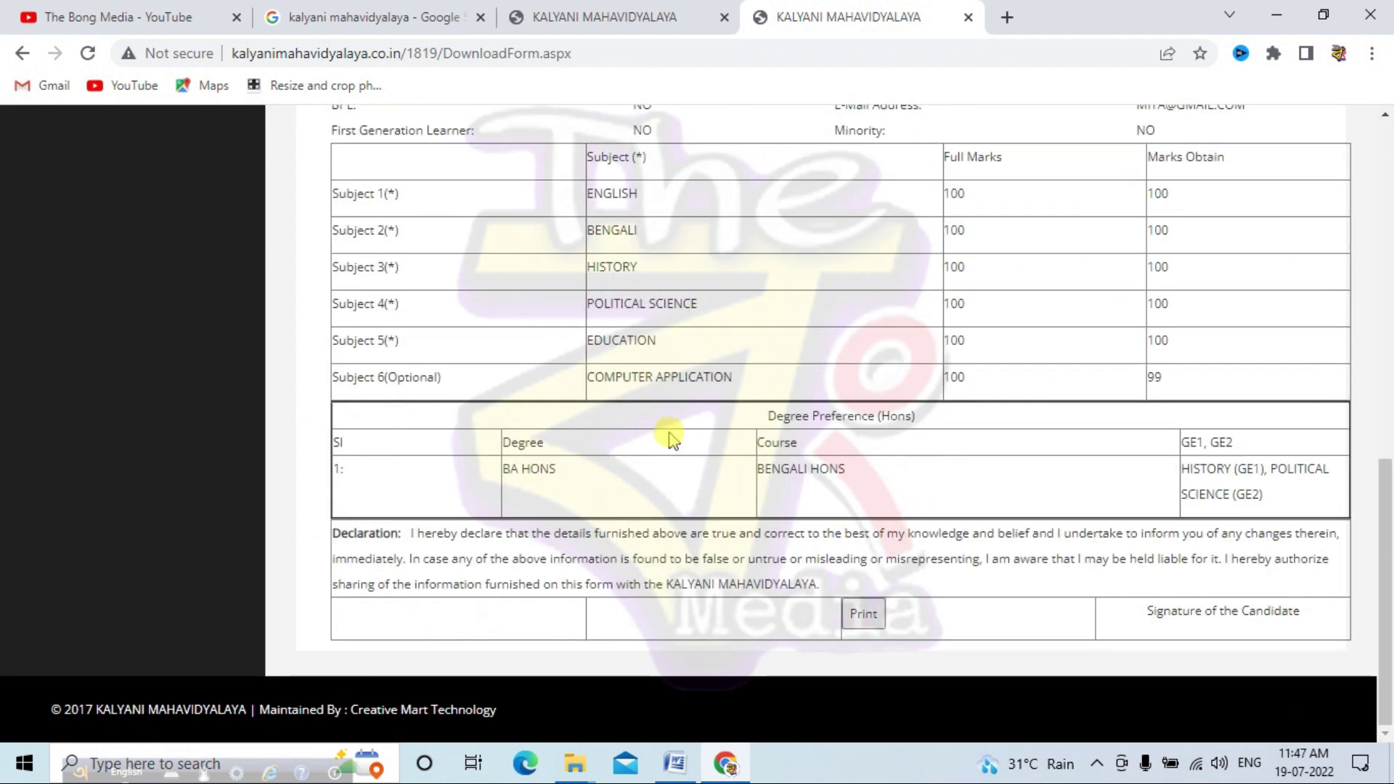
{"action": "scroll", "coordinate": [657, 445], "scroll_direction": "up", "scroll_amount": 10}
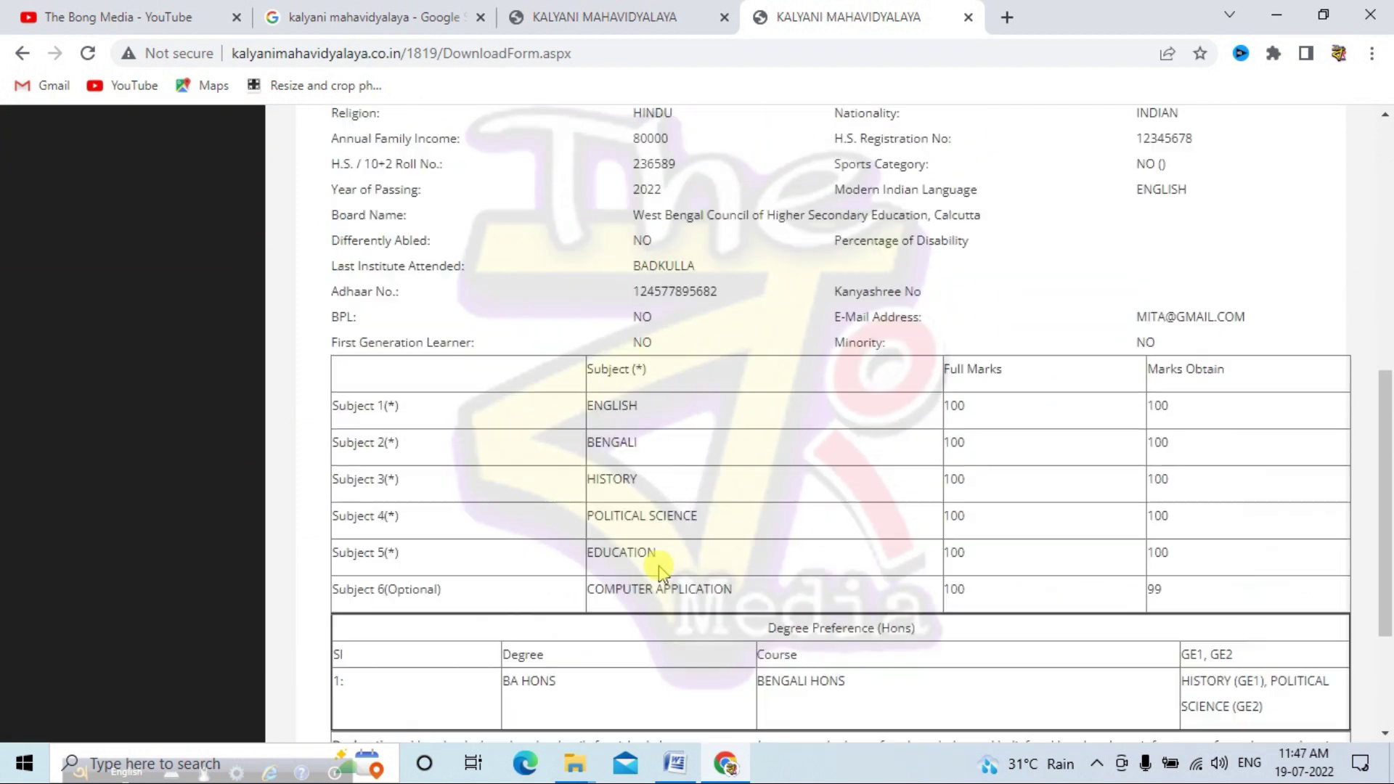
{"action": "left_click", "coordinate": [61, 363]}
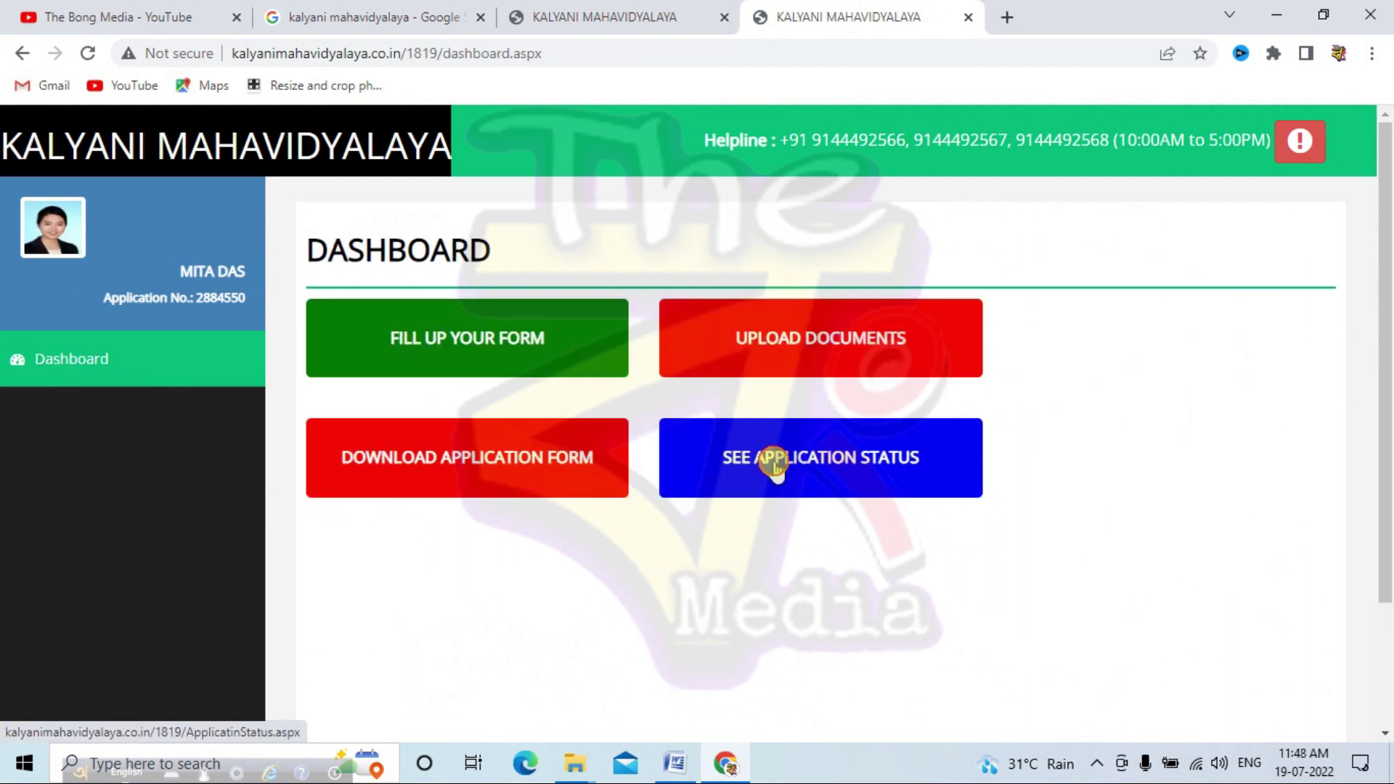
{"action": "left_click", "coordinate": [774, 465]}
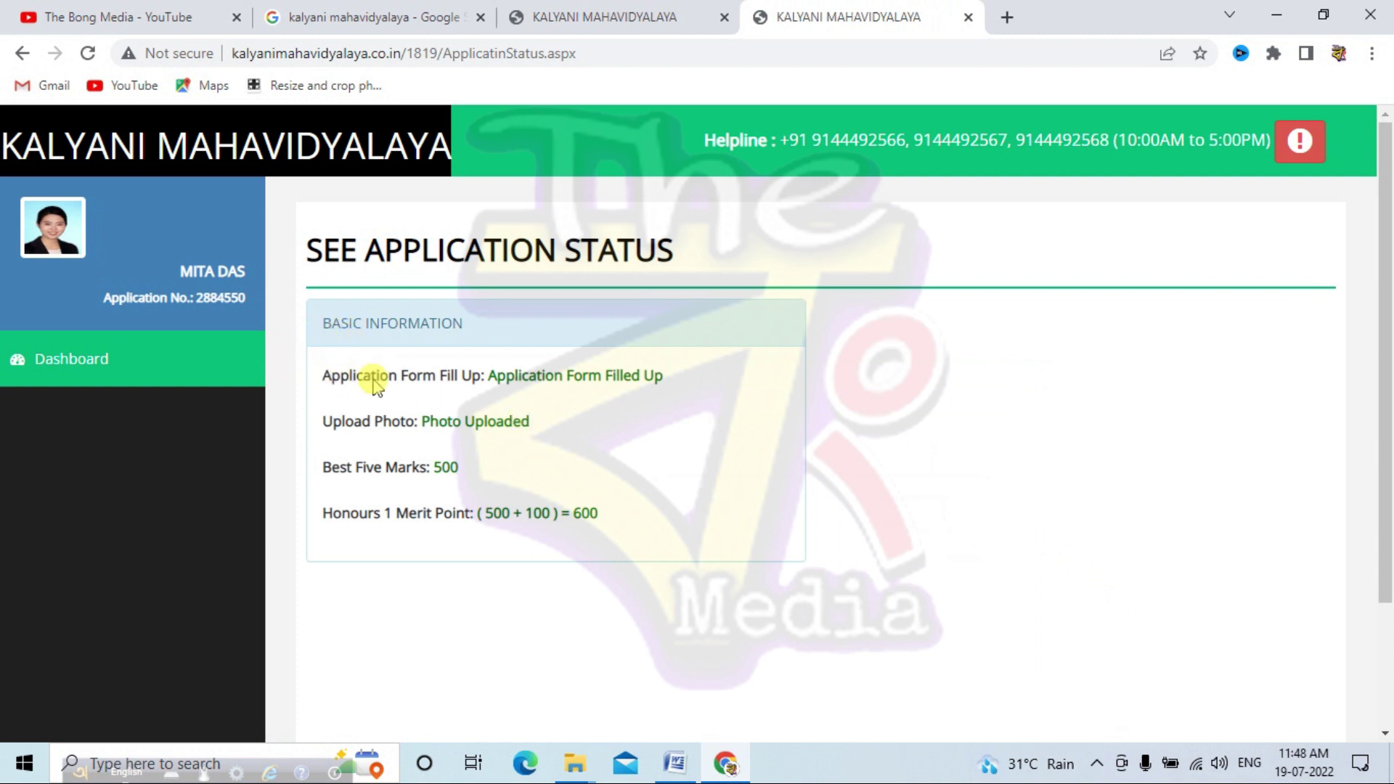
Step: Check the form fill-up status, photo upload status and Honours merit point, and return to the dashboard
{"action": "left_click_drag", "start_coordinate": [492, 379], "coordinate": [660, 377]}
{"action": "left_click", "coordinate": [667, 384]}
{"action": "left_click_drag", "start_coordinate": [428, 422], "coordinate": [529, 423]}
{"action": "left_click", "coordinate": [534, 423]}
{"action": "left_click_drag", "start_coordinate": [574, 515], "coordinate": [657, 520]}
{"action": "left_click", "coordinate": [657, 520]}
{"action": "key", "text": "alt+Left"}
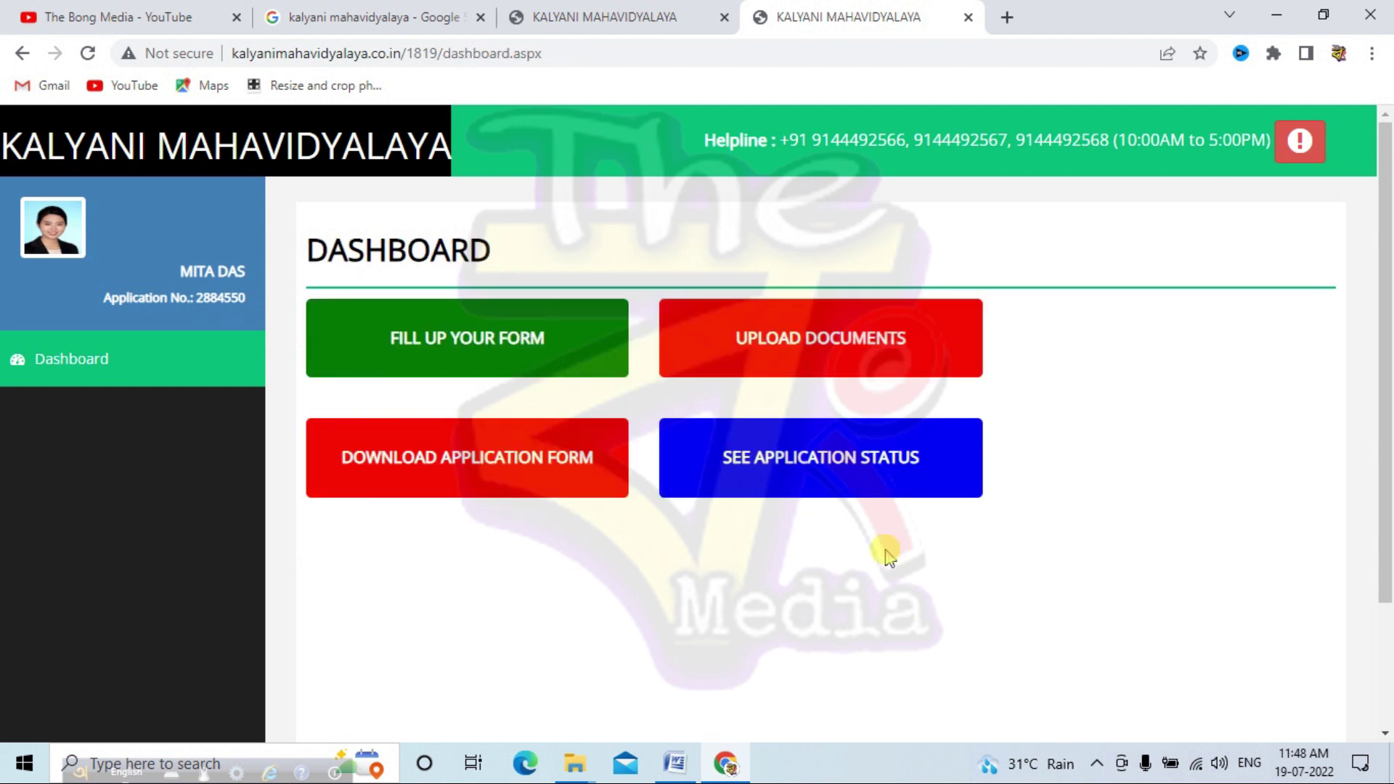